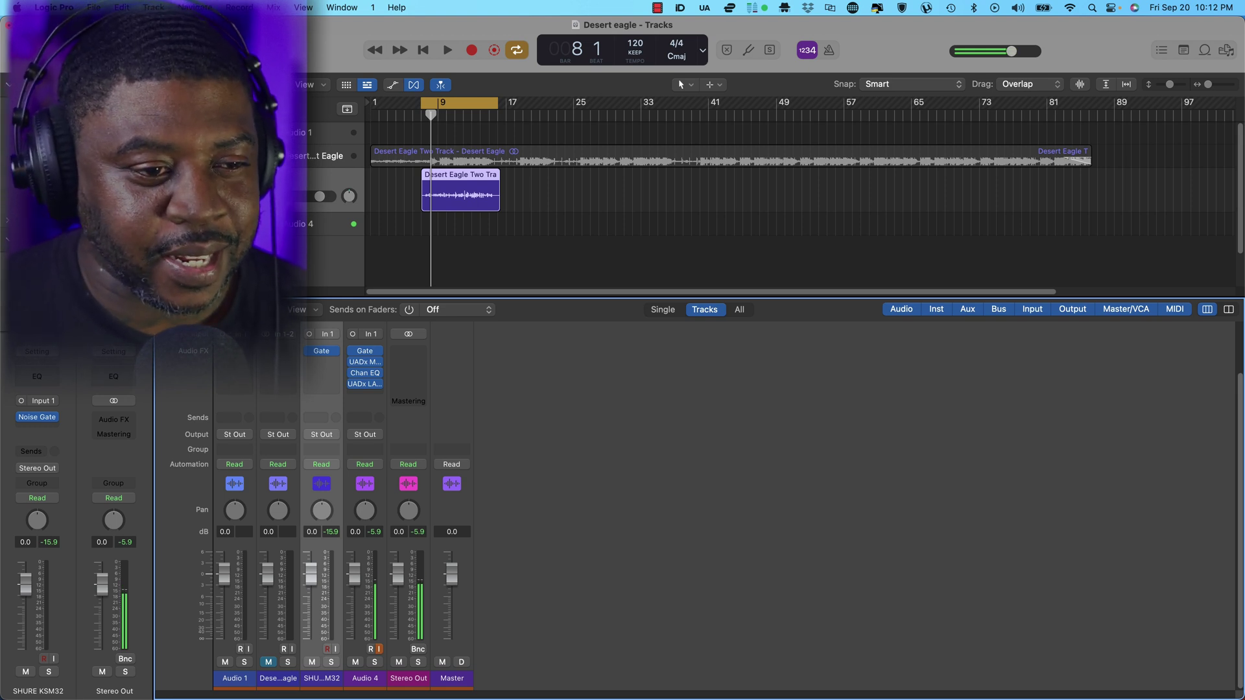
Select the Desert Eagle beat track, unmute it and mute the SHURE KSM32 vocal track
click(306, 163)
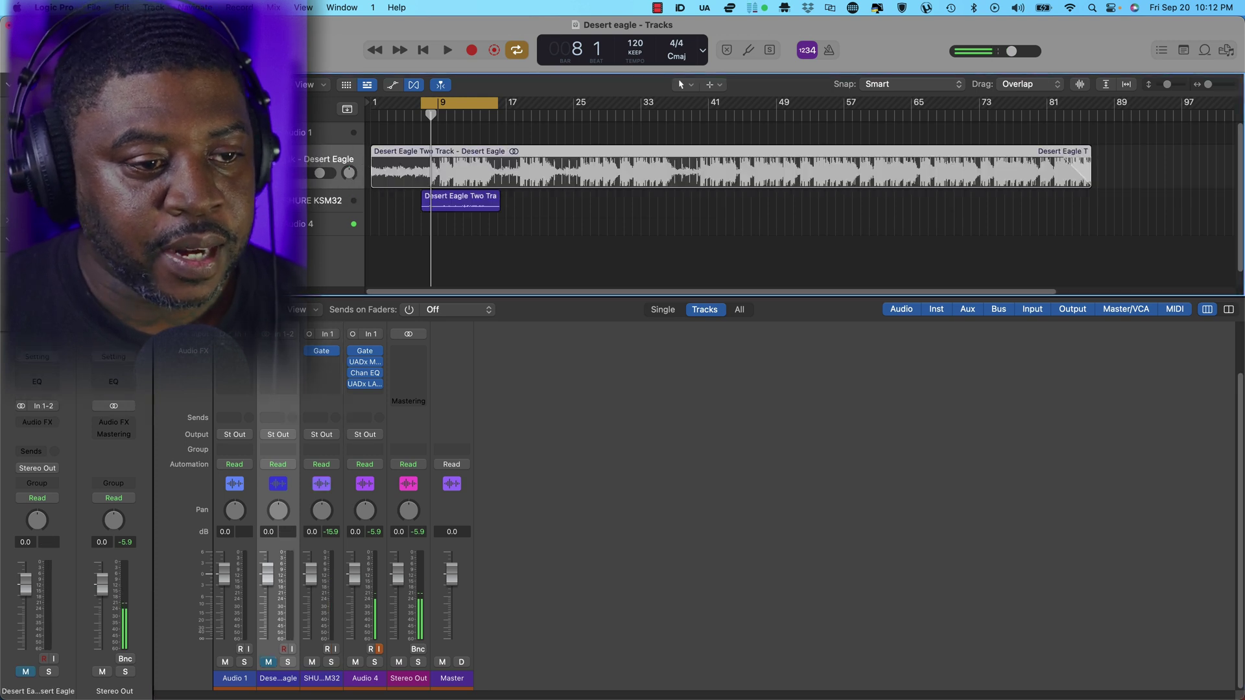
click(383, 188)
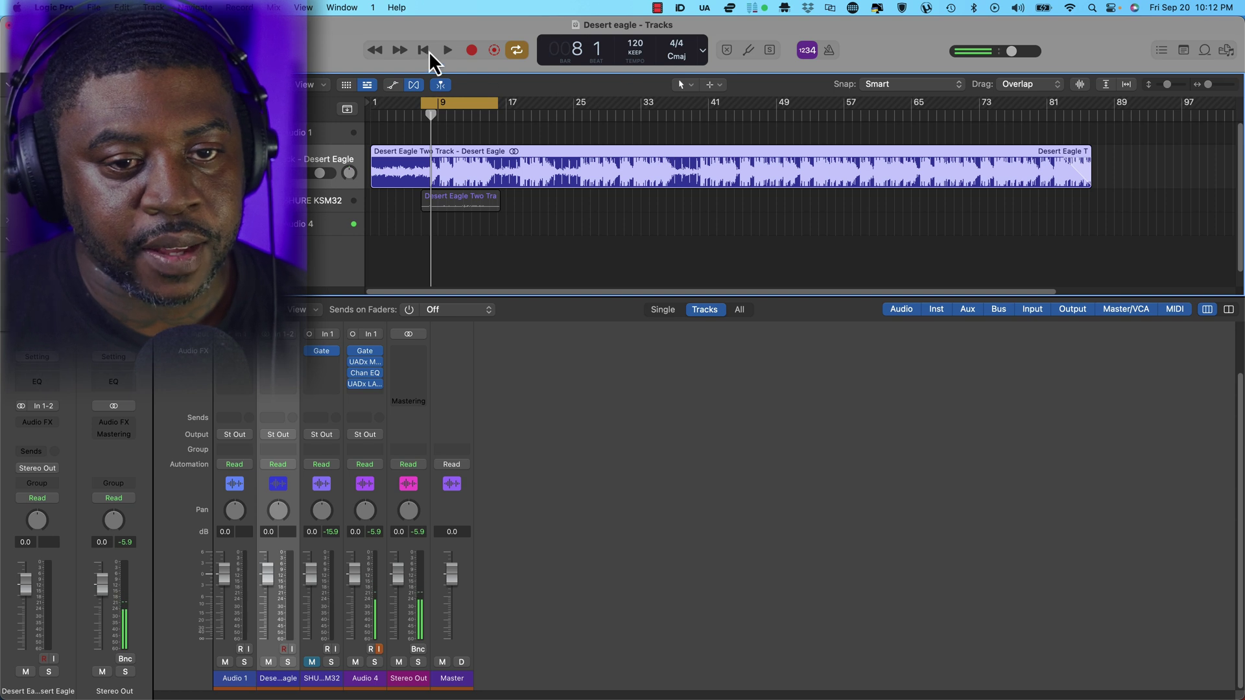
Lower the Desert Eagle region's gain to -11.9 dB with the Gain tool, checking the level by repeated playback
click(686, 85)
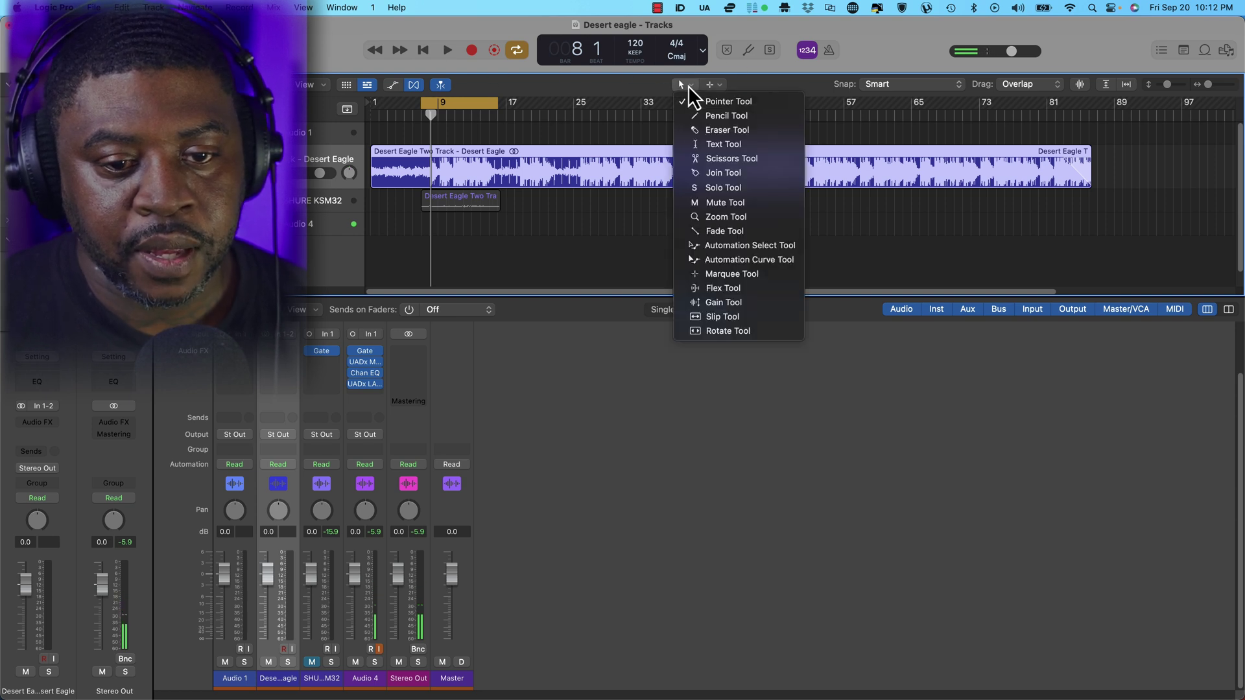
click(723, 302)
drag(575, 163, 575, 189)
key(space)
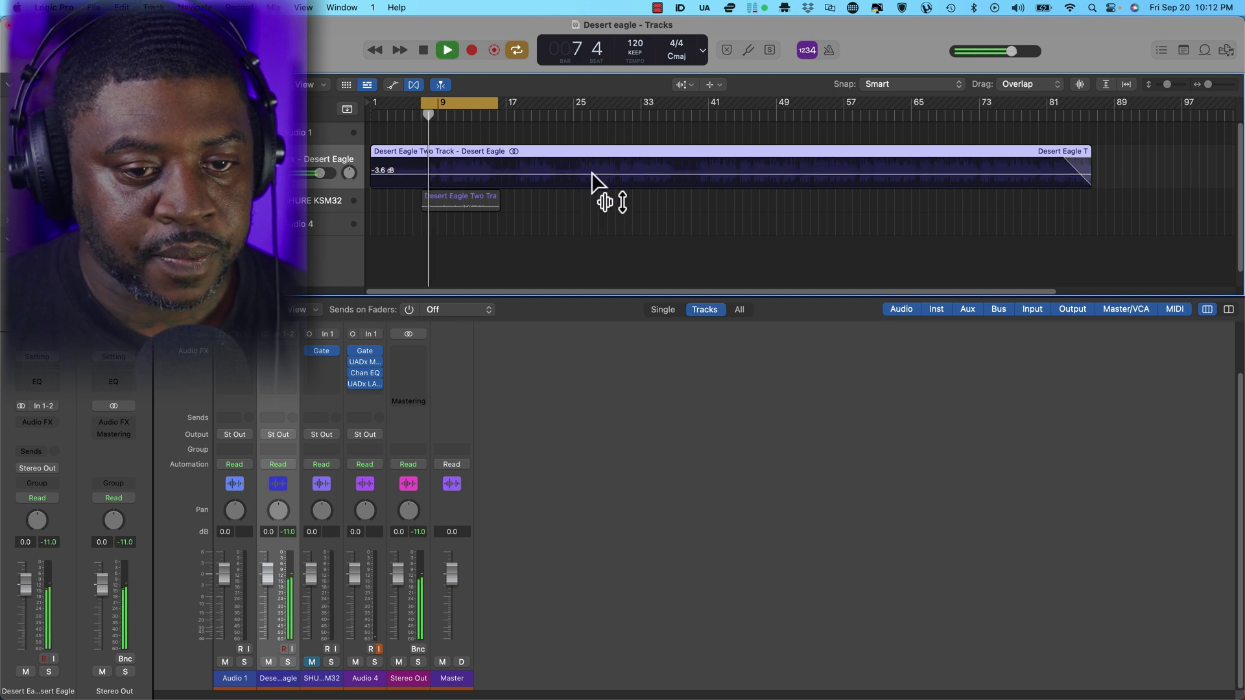
drag(593, 176, 601, 184)
key(space)
key(space)
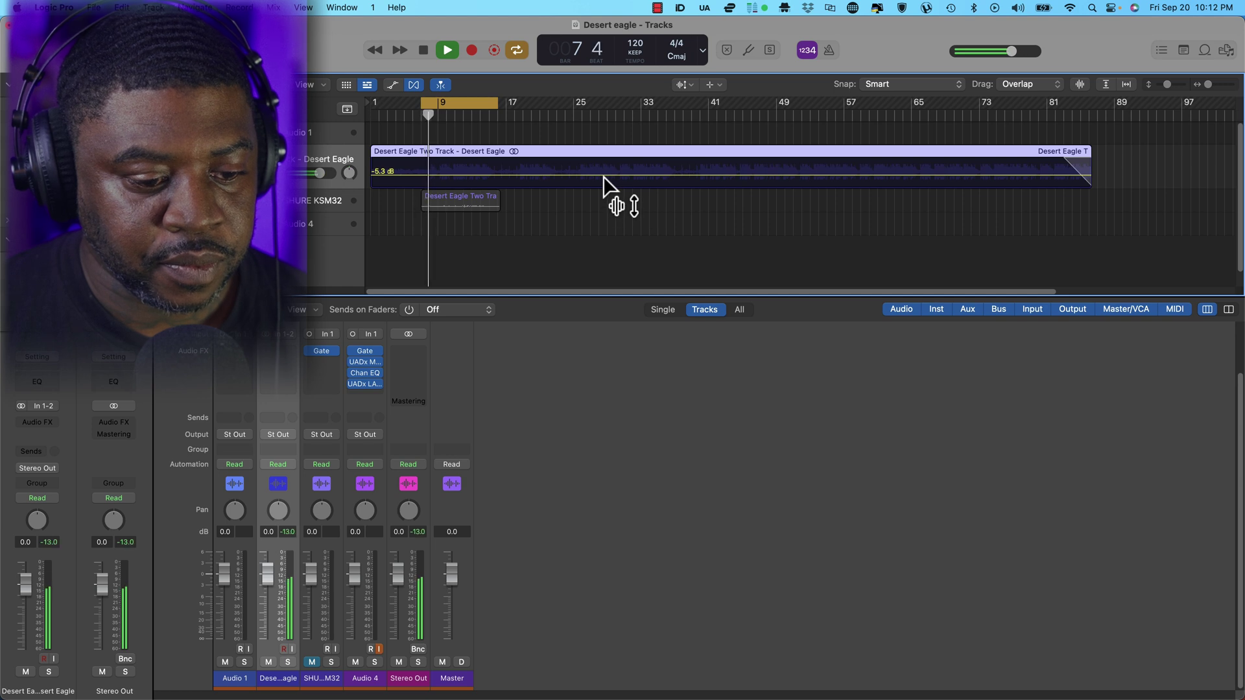
key(space)
drag(602, 170, 603, 195)
key(space)
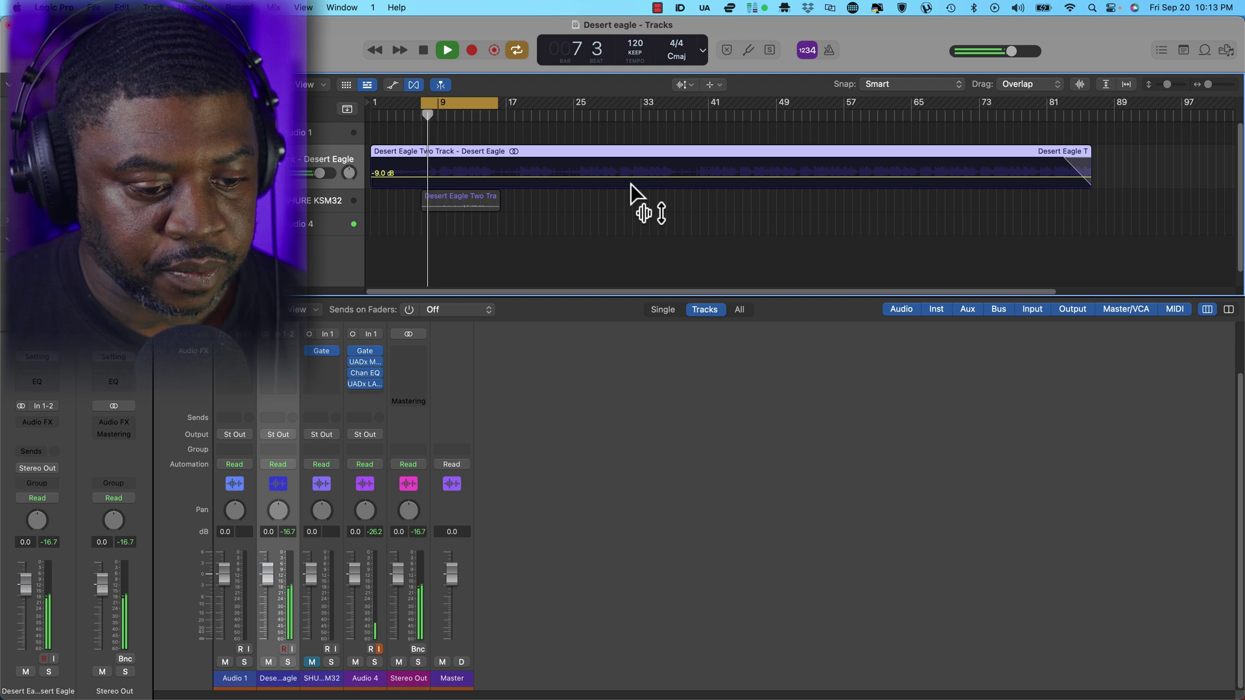
key(space)
drag(616, 174, 621, 192)
key(space)
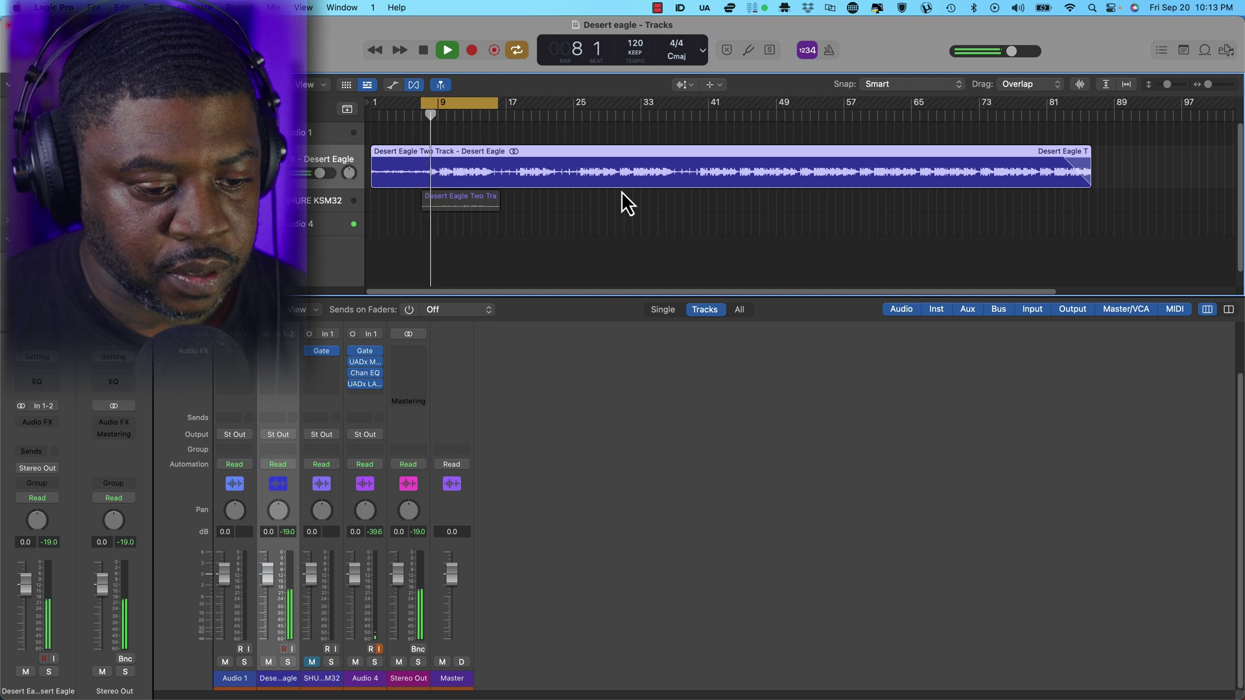
mouse_move(615, 182)
mouse_down()
mouse_move(597, 170)
mouse_move(603, 182)
mouse_up()
key(space)
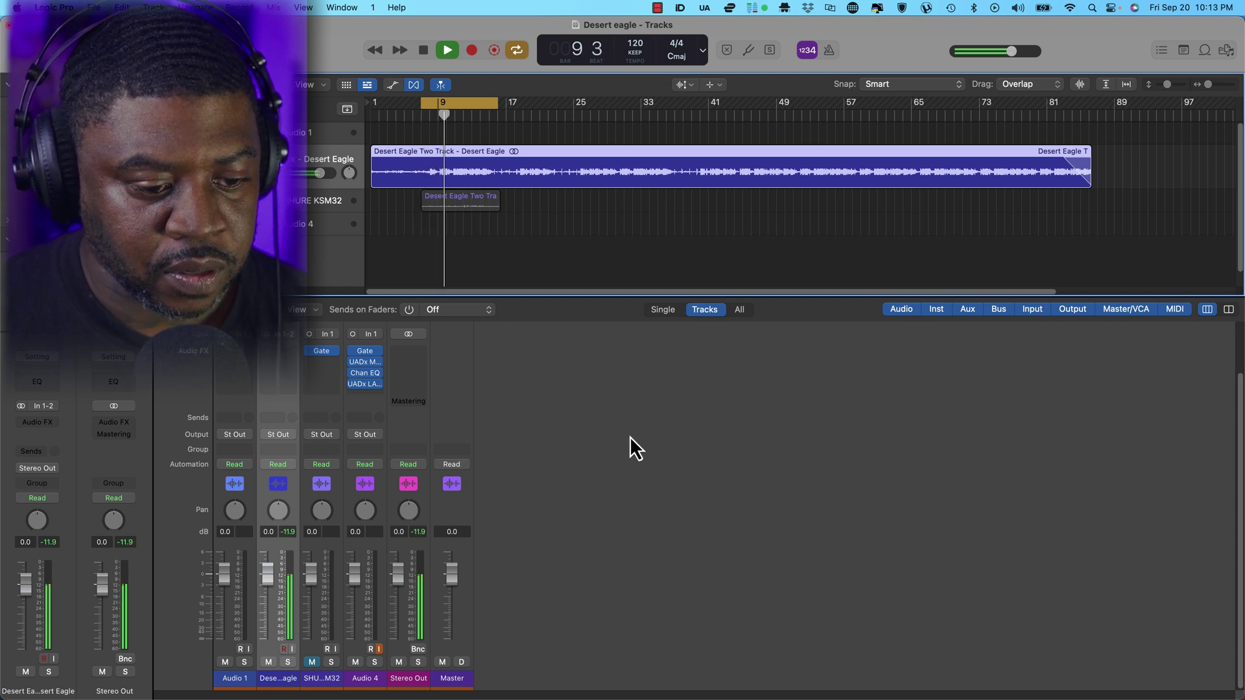
key(space)
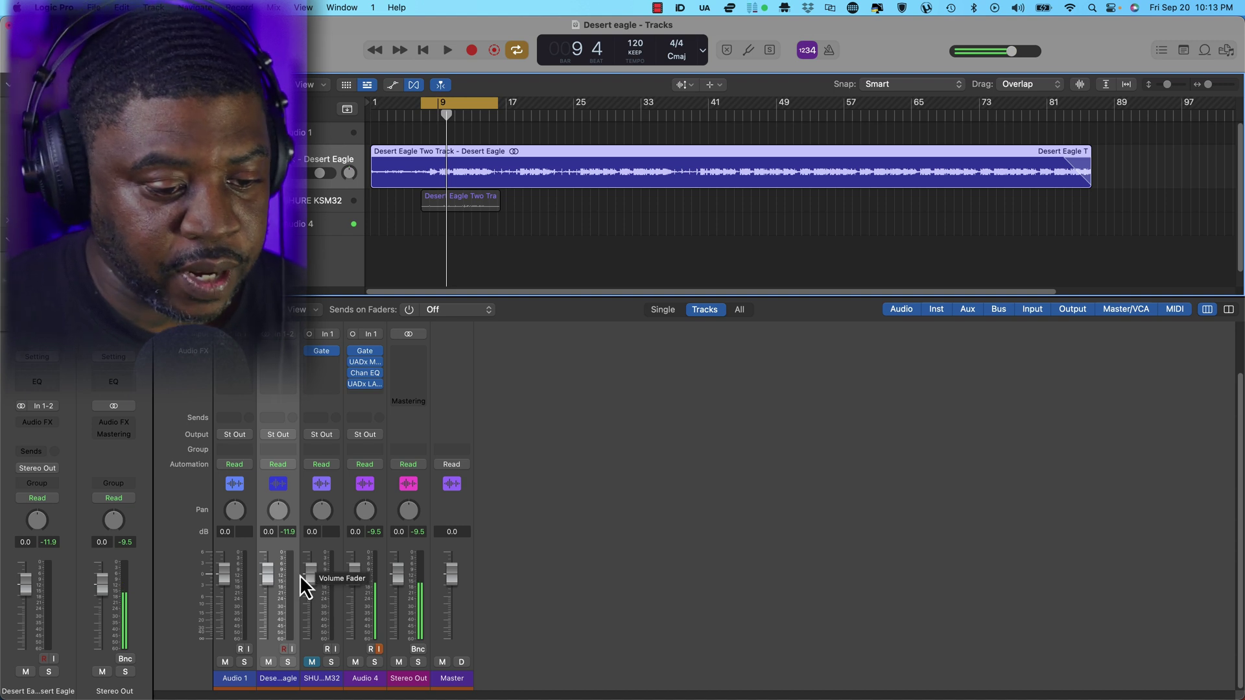
Unmute the SHURE KSM32 vocal track and raise its channel volume to 2.4 dB during playback
click(312, 662)
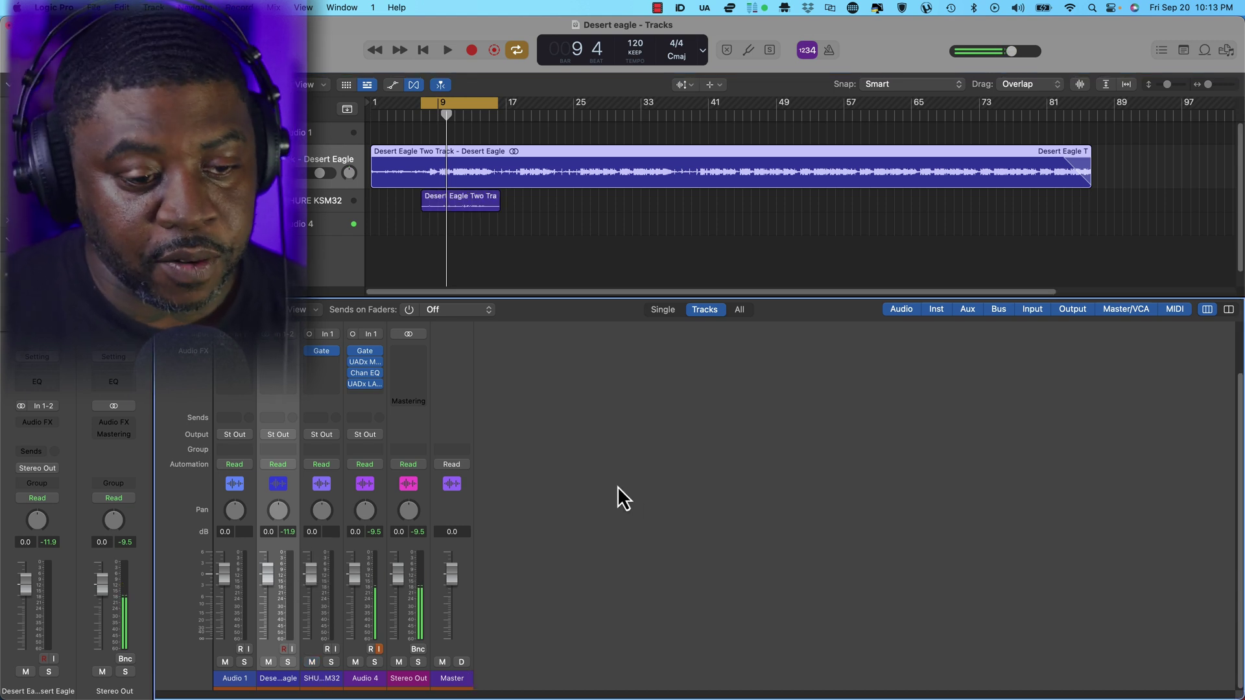
key(space)
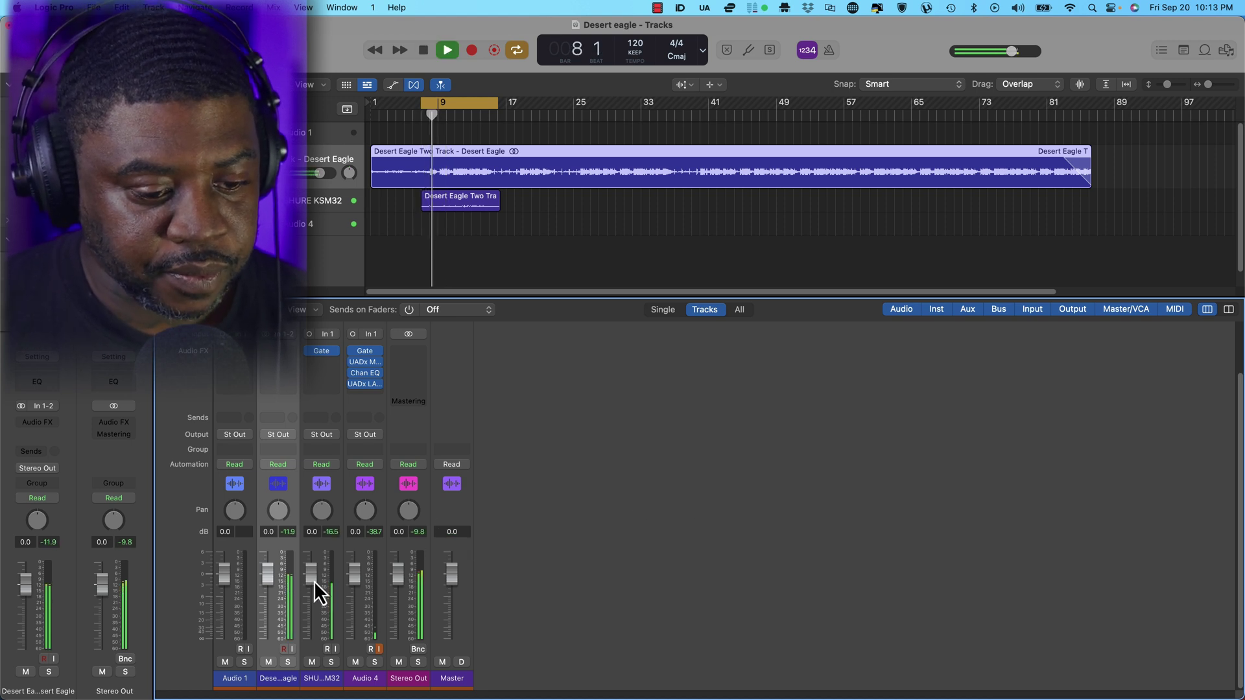
drag(312, 582, 323, 575)
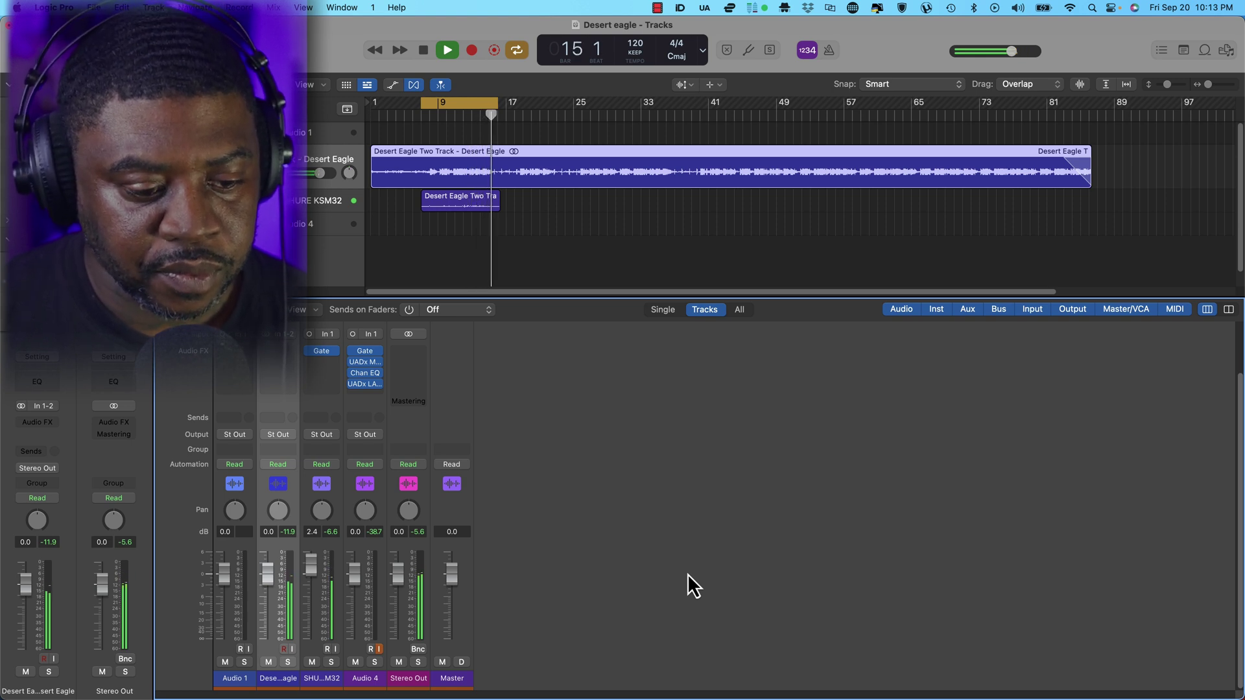
key(space)
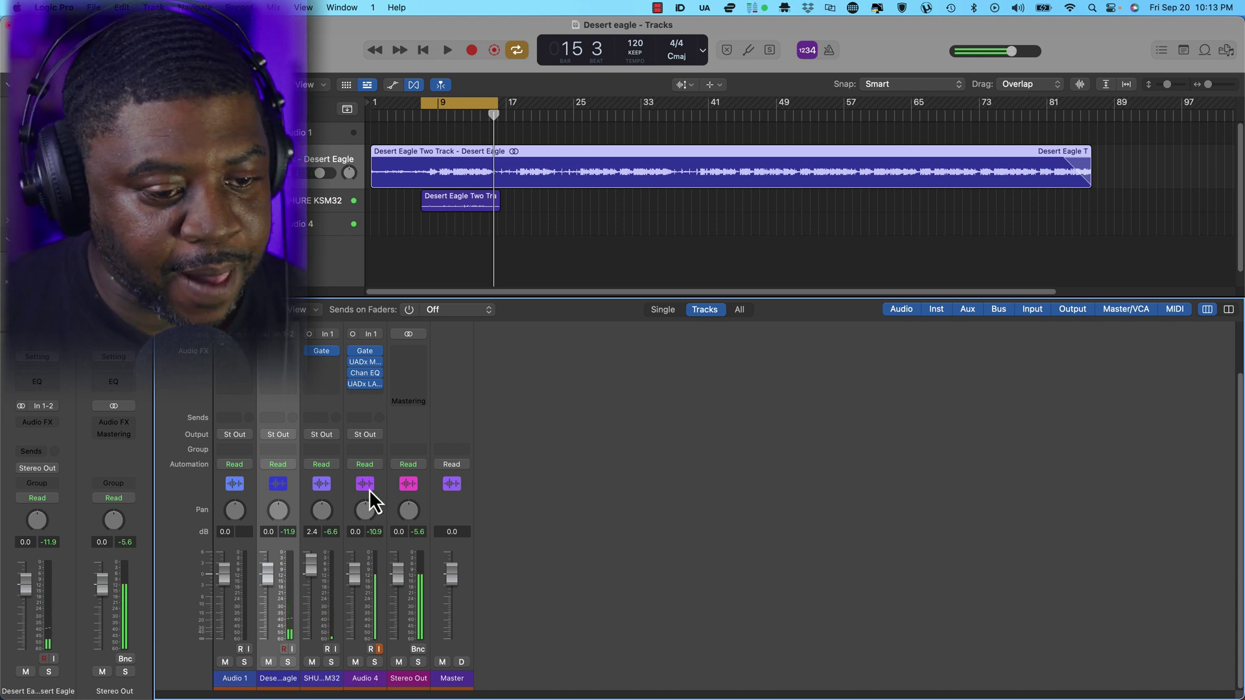
click(334, 363)
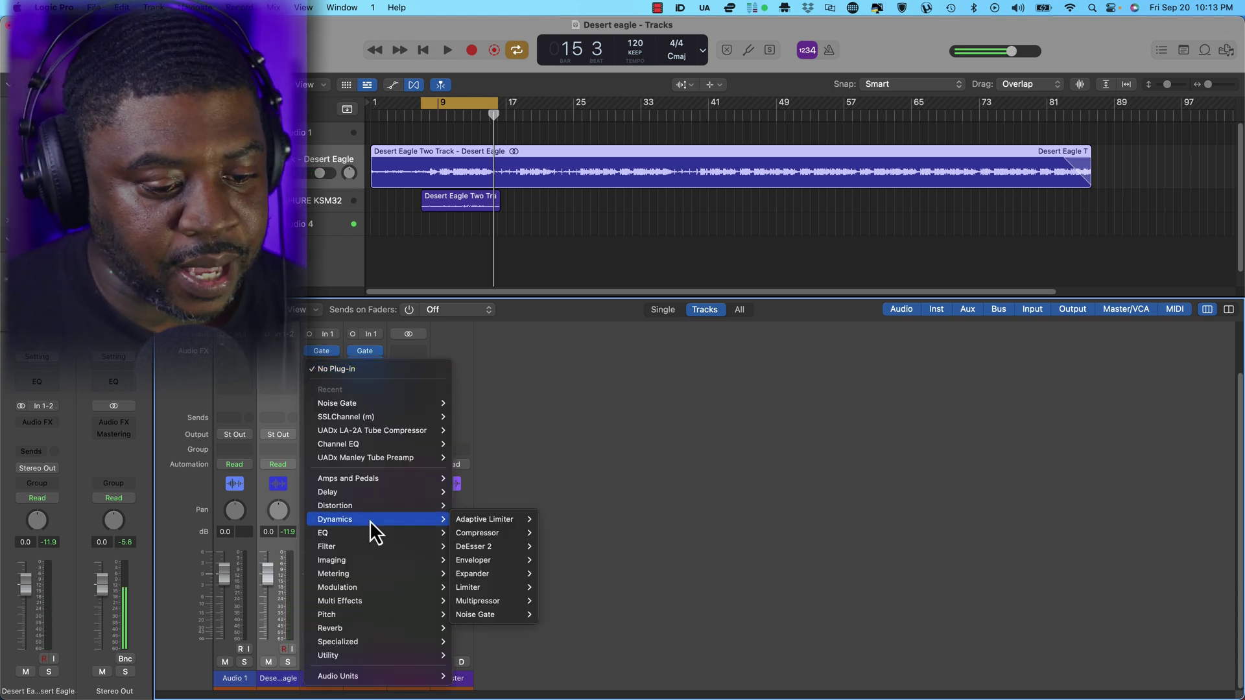
mouse_move(383, 677)
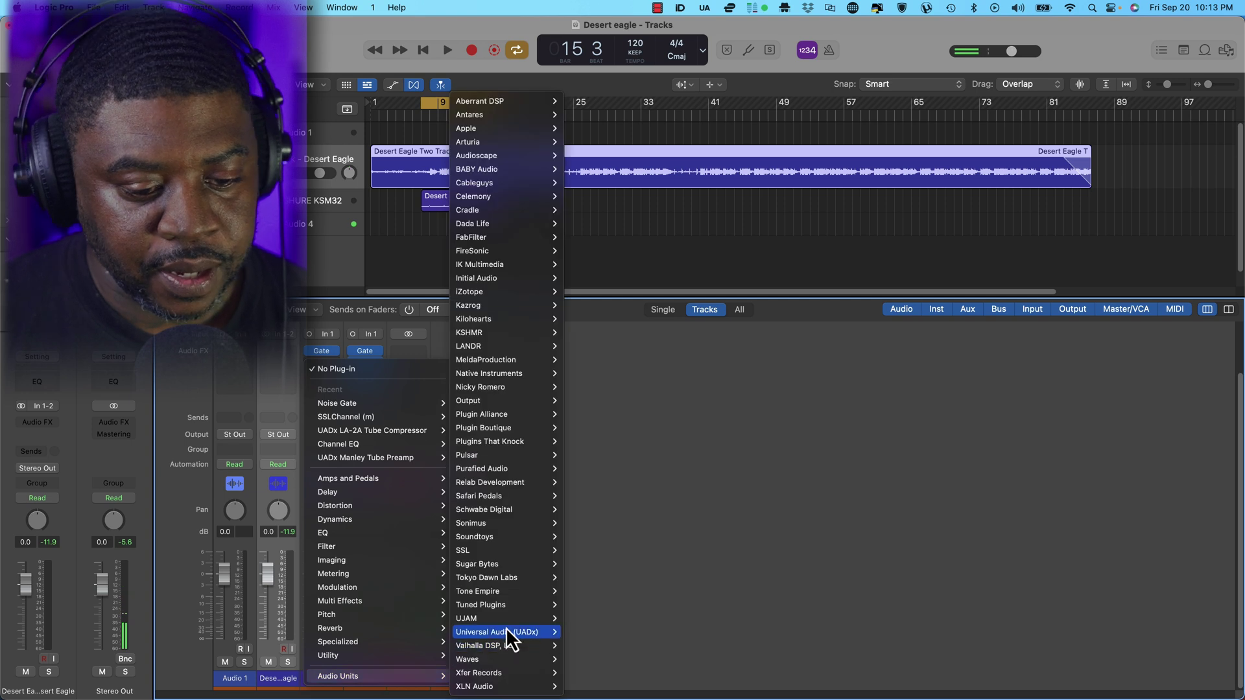
mouse_move(468, 604)
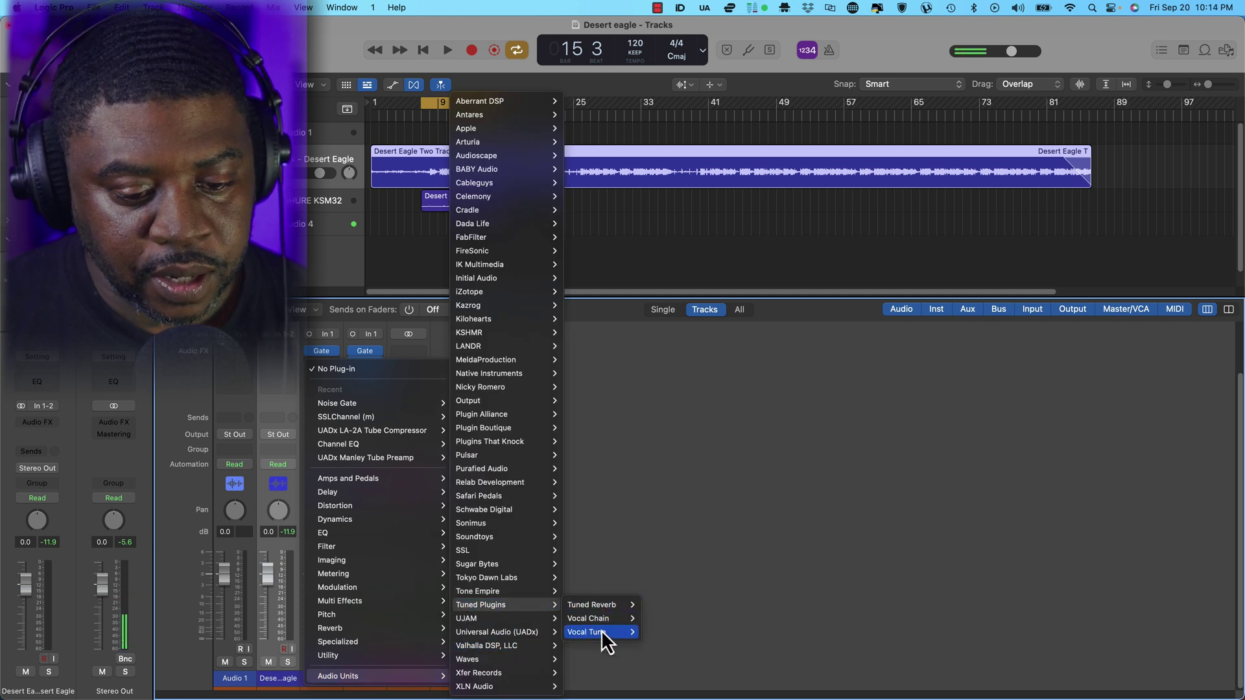
mouse_move(608, 621)
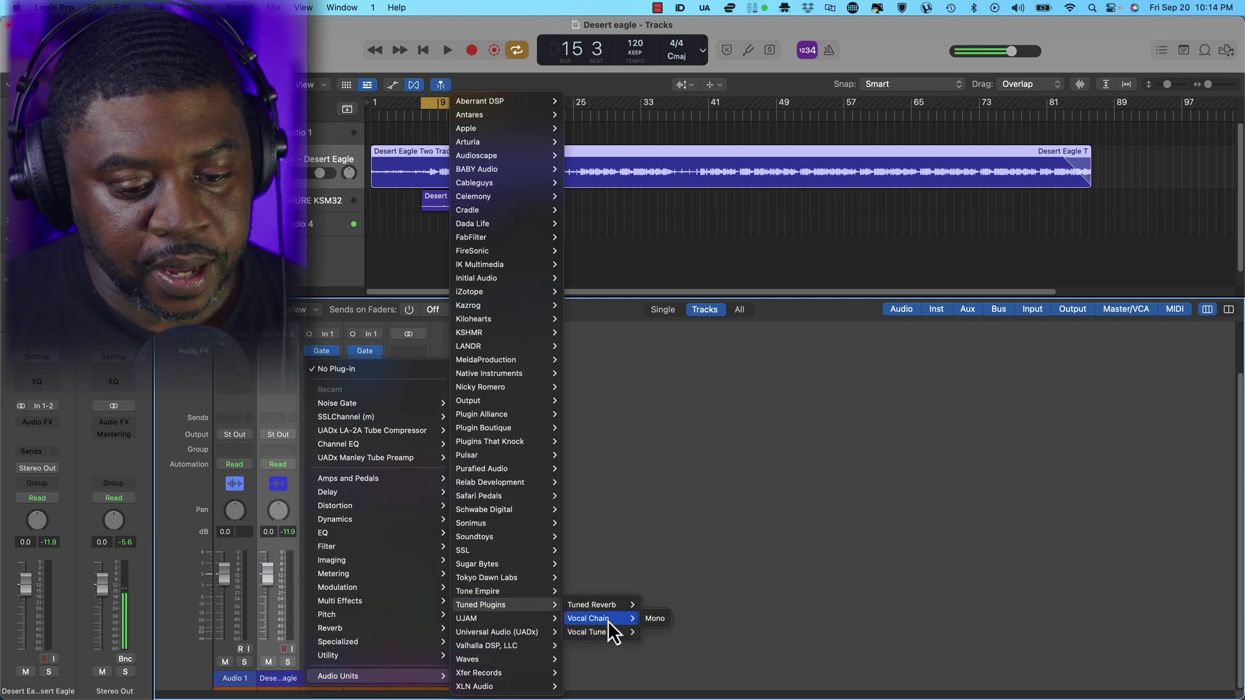
click(653, 619)
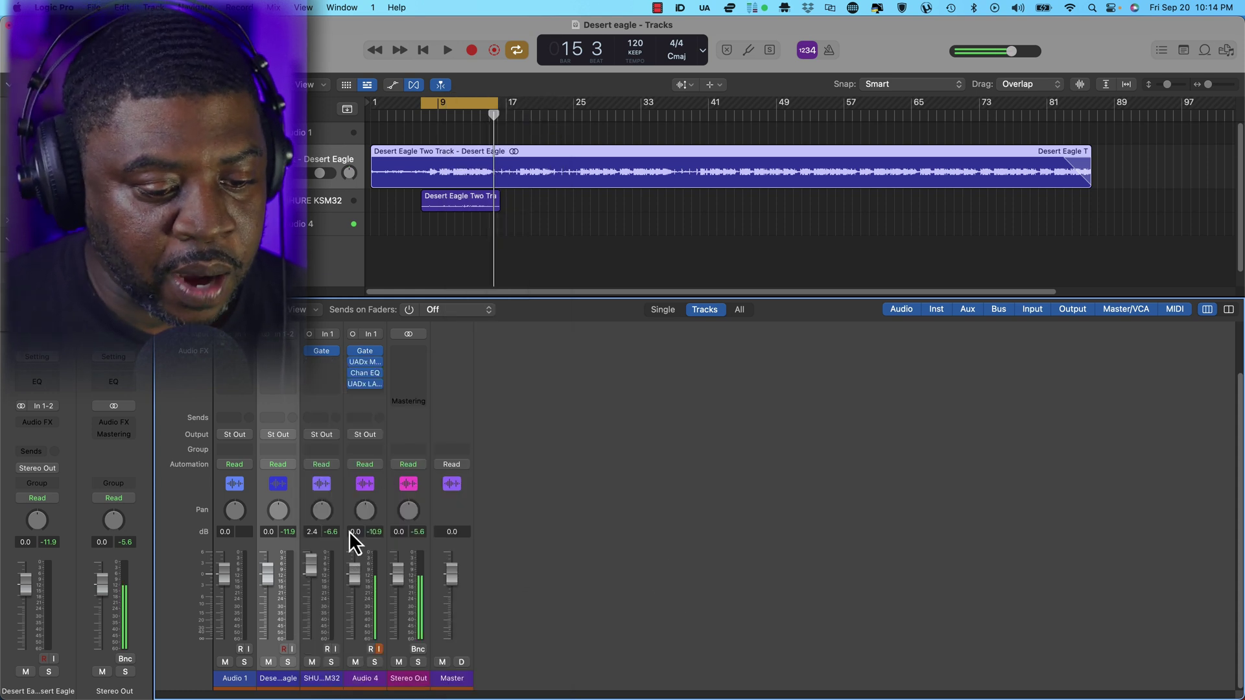
Route the SHURE KSM32 channel's output to Bus 1 and play briefly to check the signal on the aux channel
click(323, 435)
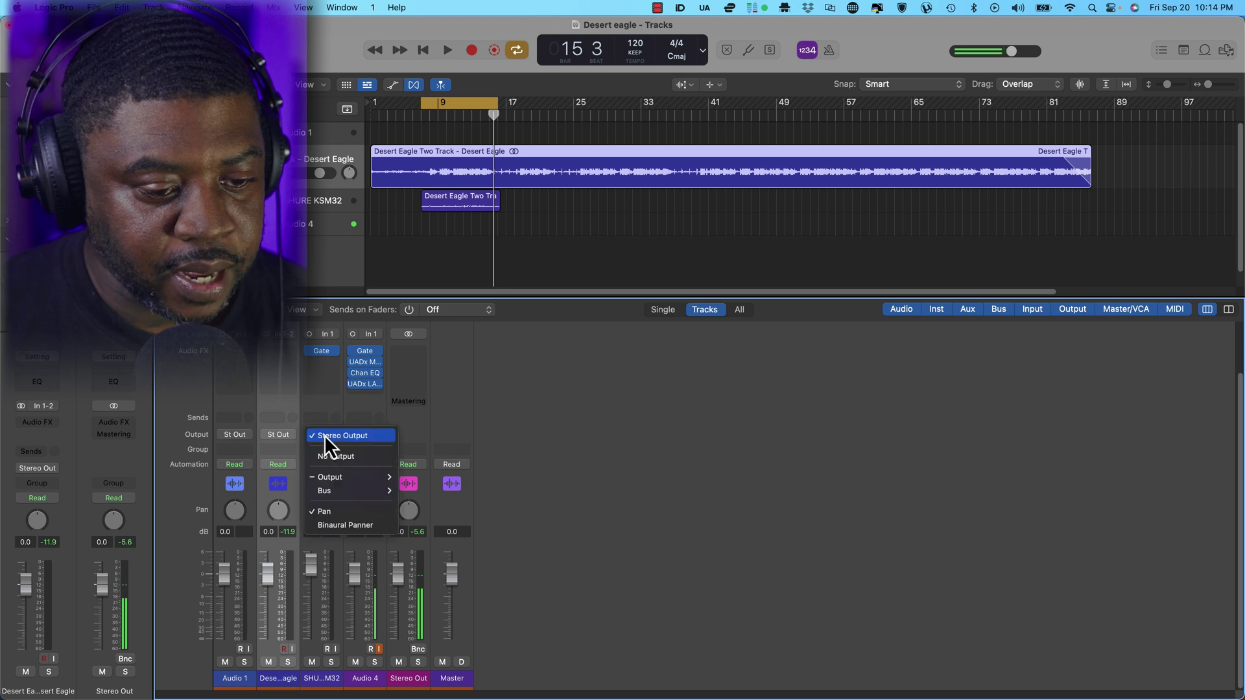
mouse_move(338, 493)
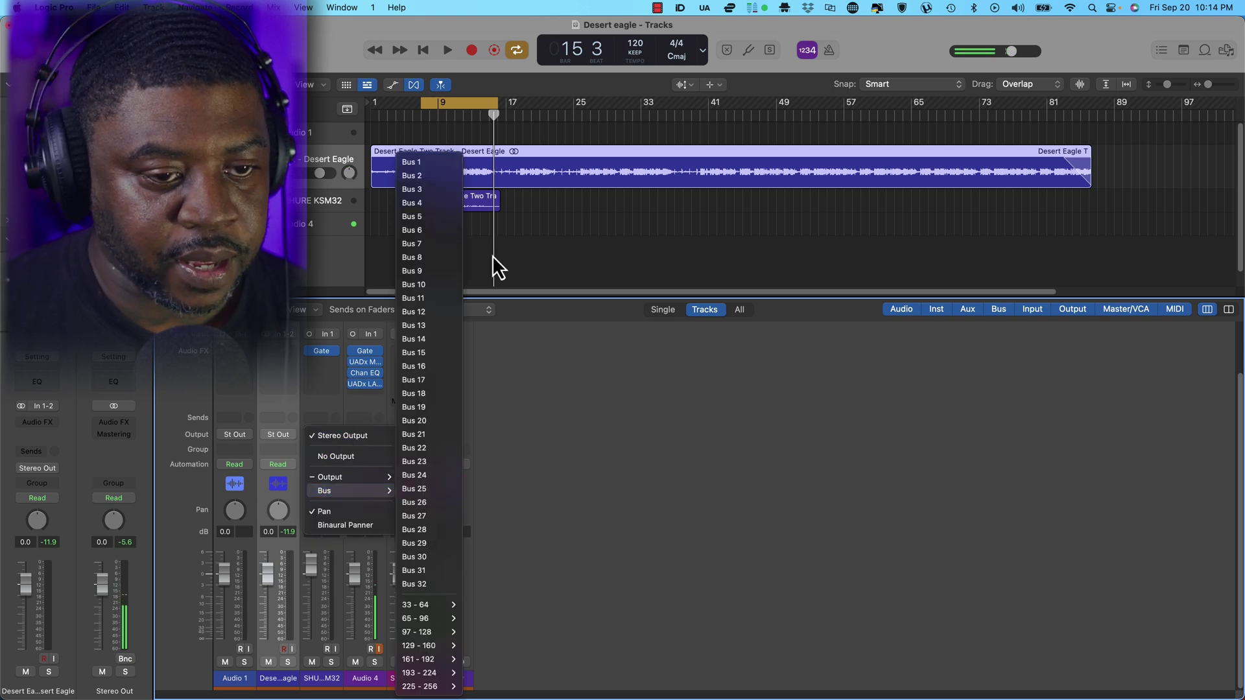
click(440, 164)
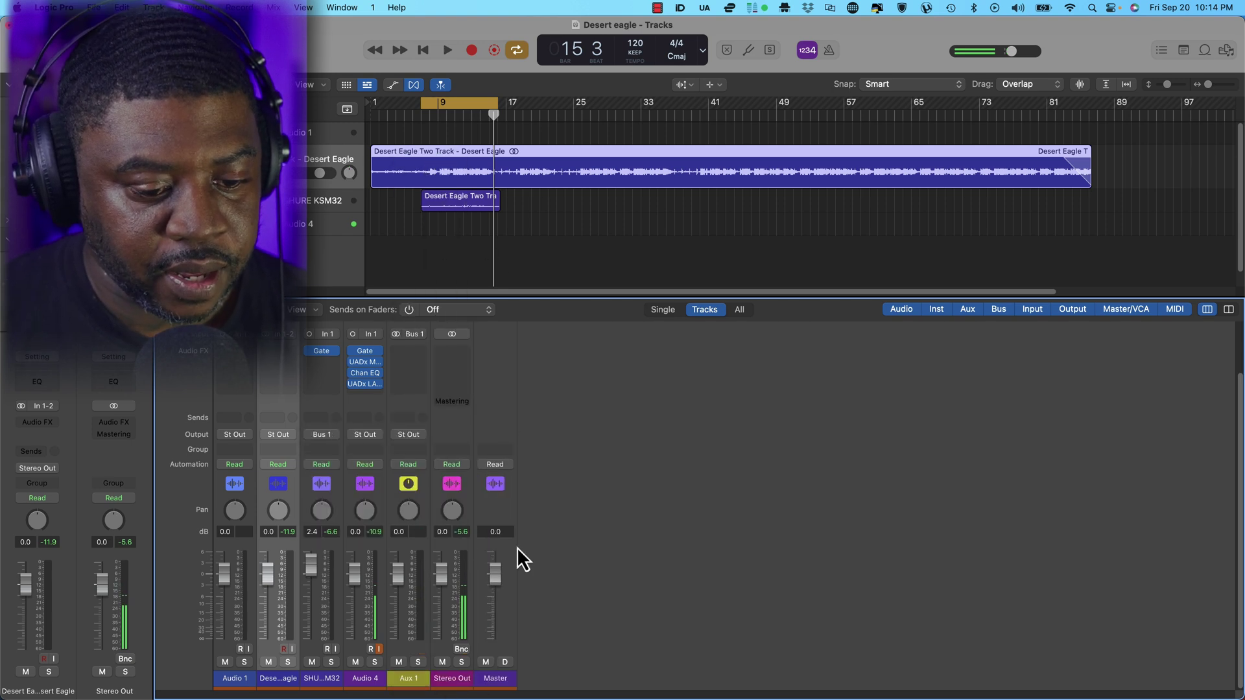
key(space)
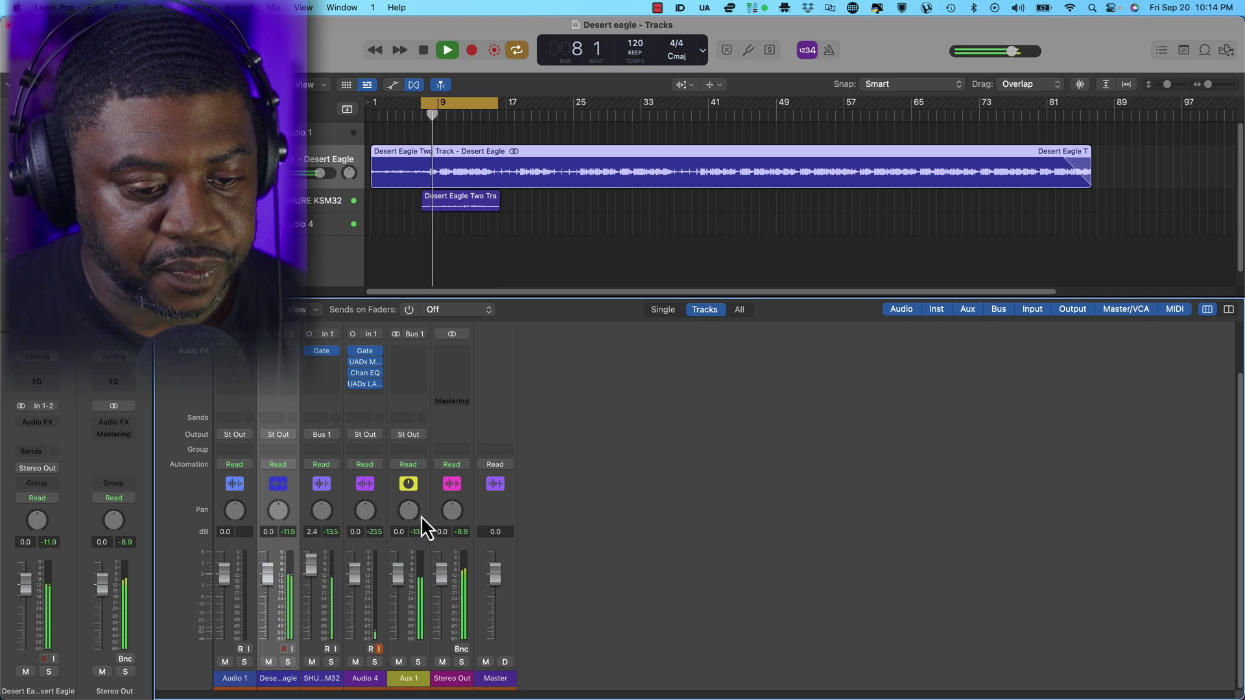
key(space)
Insert the stereo version of Tuned Plugins' Vocal Chain on Aux 1 and move its window to be fully in view
click(421, 353)
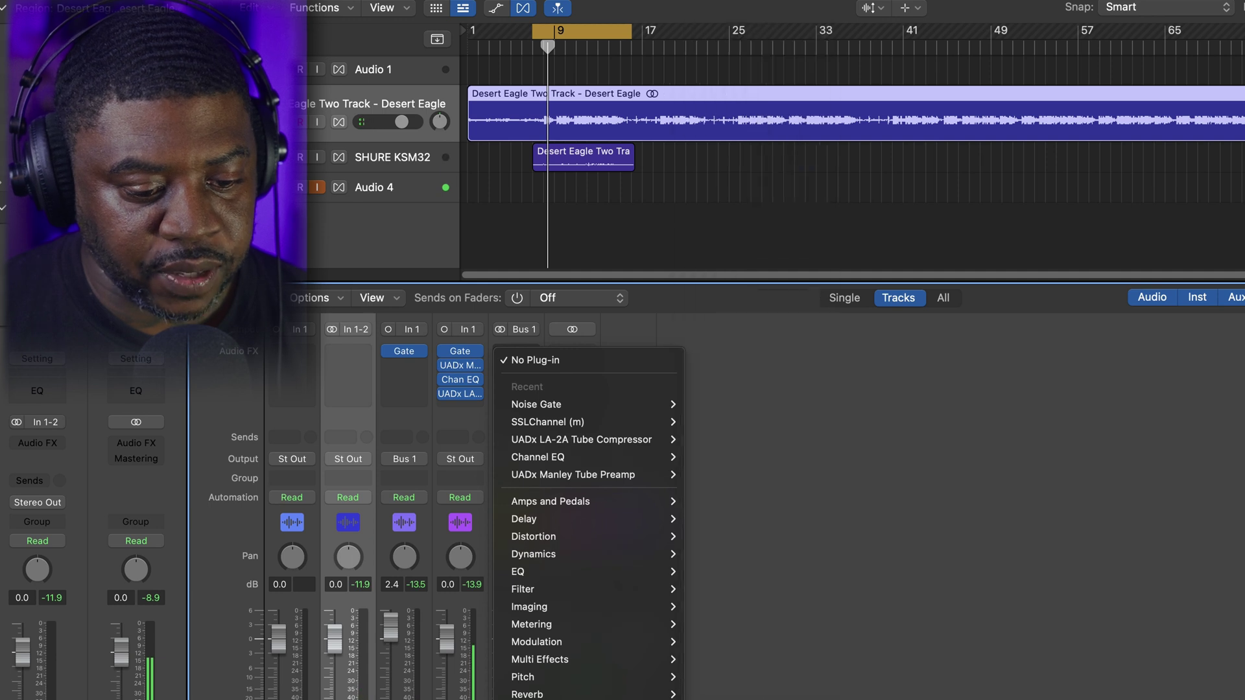
mouse_move(584, 699)
mouse_move(753, 679)
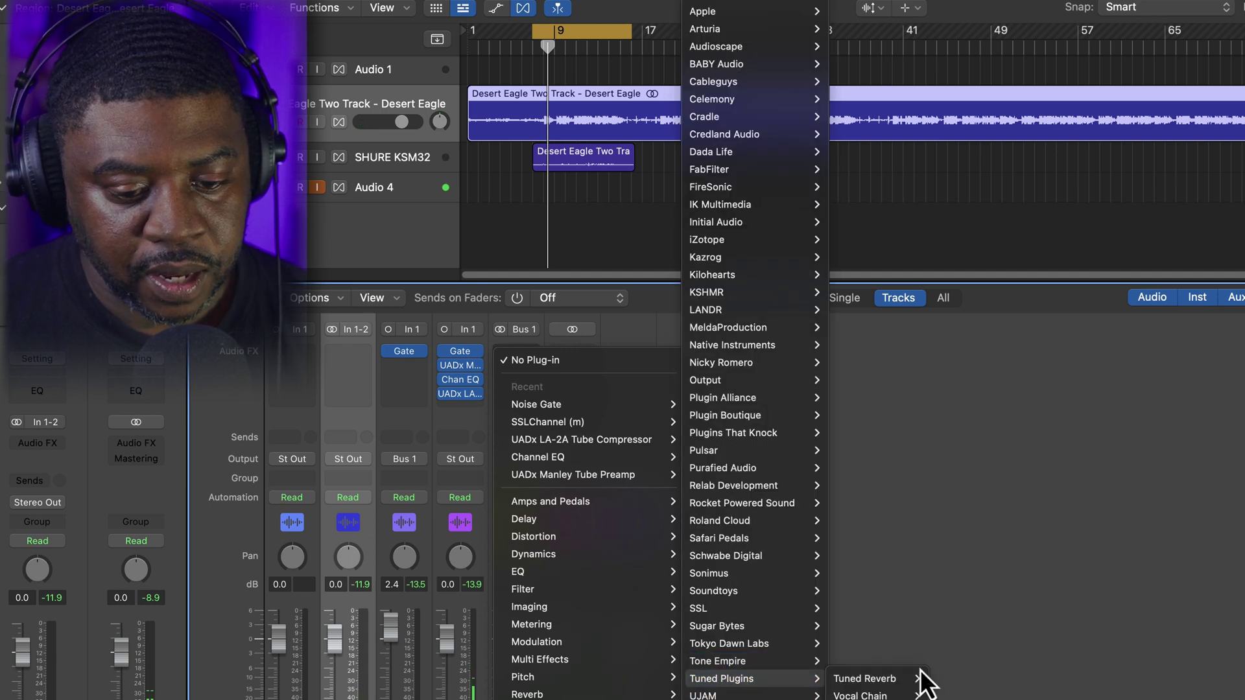
mouse_move(862, 696)
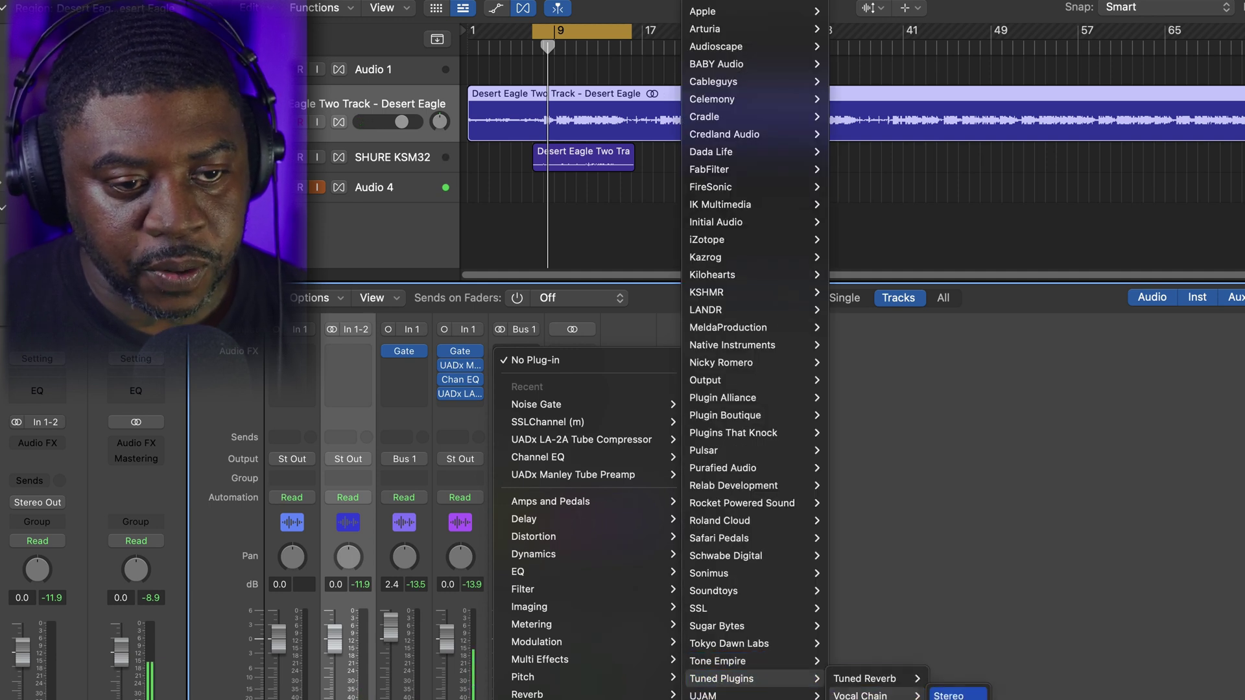
click(948, 696)
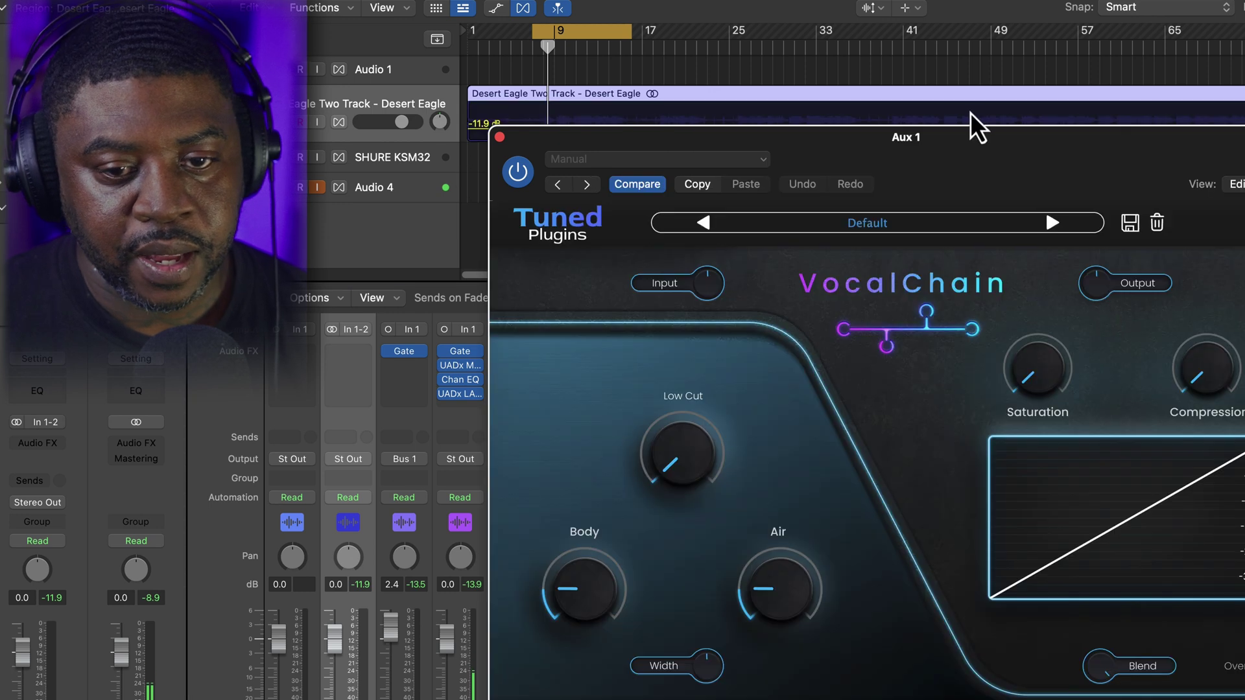
drag(973, 126, 863, 14)
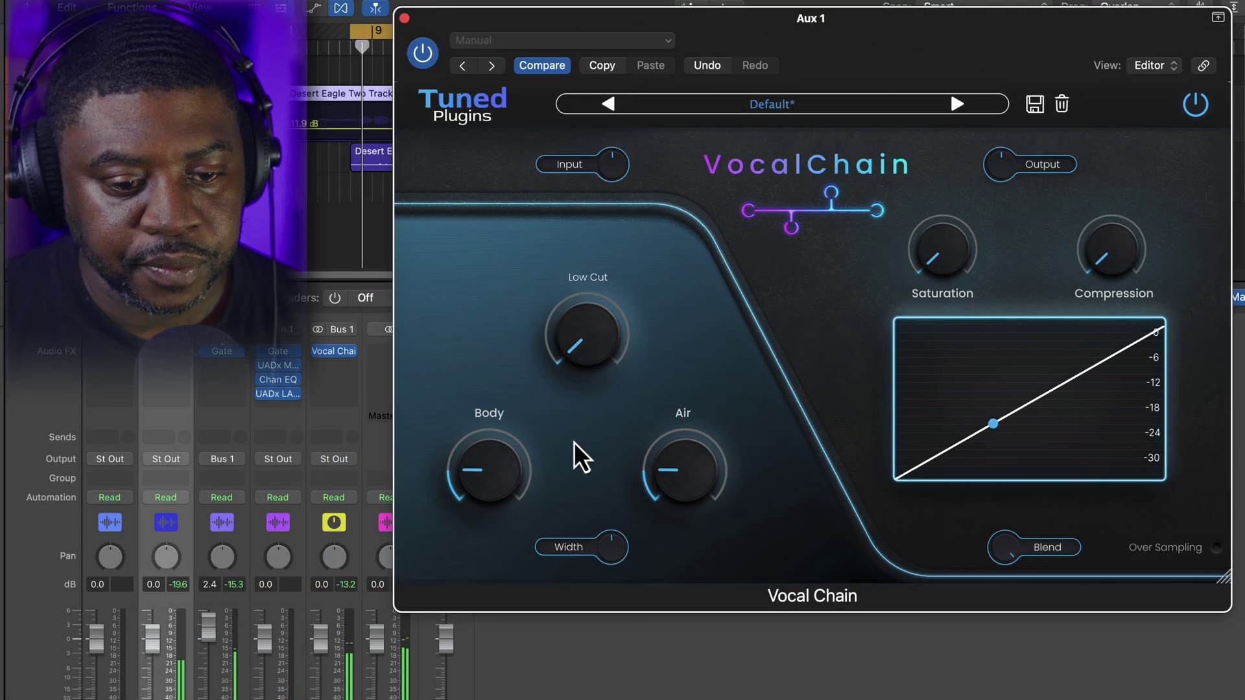
Shape the vocal tone in Vocal Chain with Body at 4.1 dB, Low Cut at about 114 Hz and Air moderately increased
drag(493, 484, 503, 455)
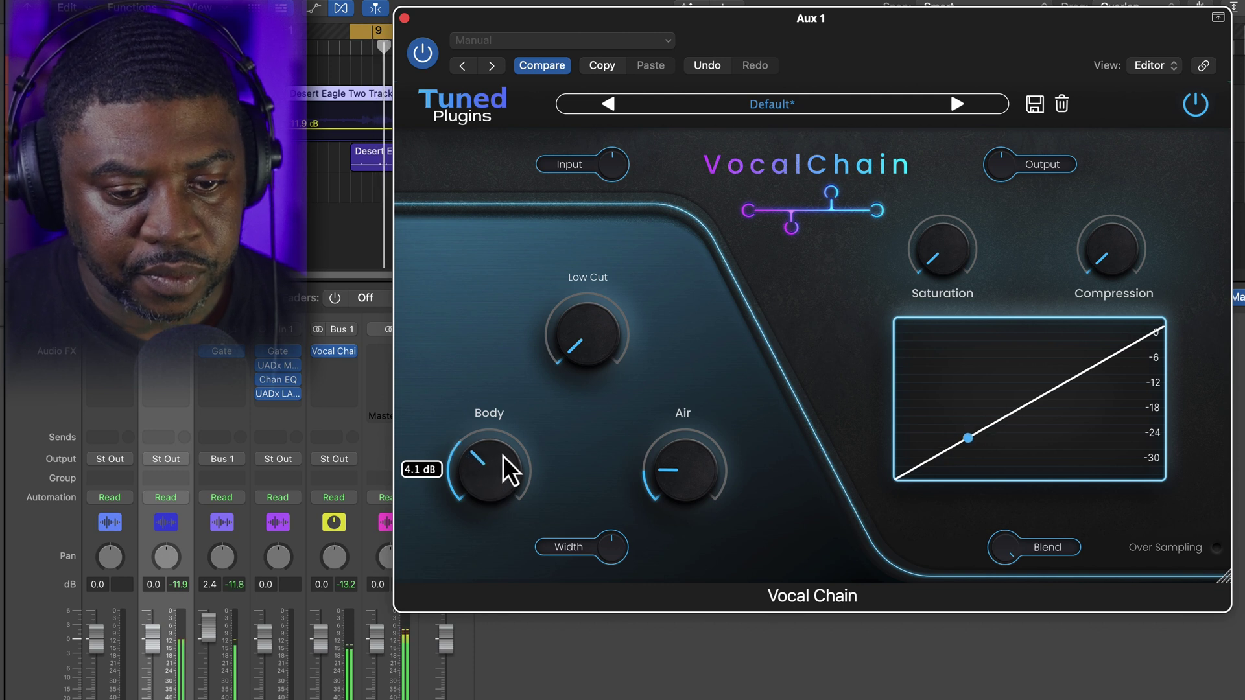
drag(585, 366, 586, 247)
drag(688, 487, 702, 464)
drag(703, 459, 702, 449)
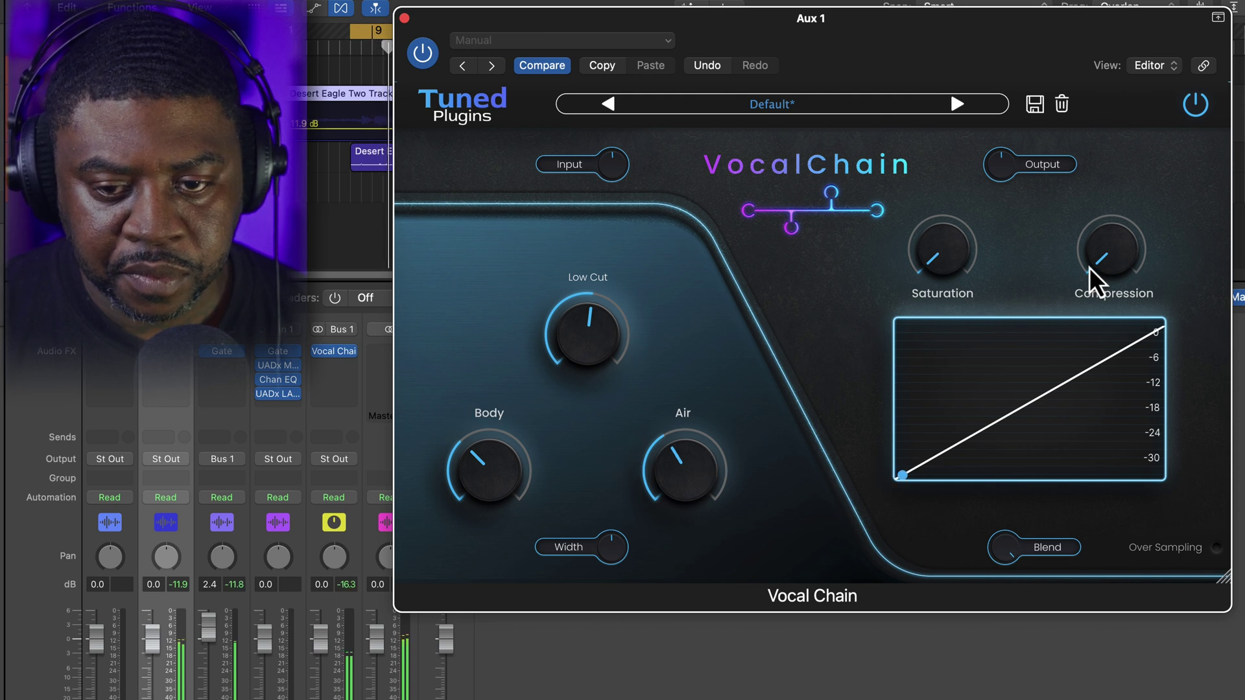
Raise Vocal Chain's Compression to just below its midpoint and increase the Input level slightly
drag(1111, 270, 1124, 184)
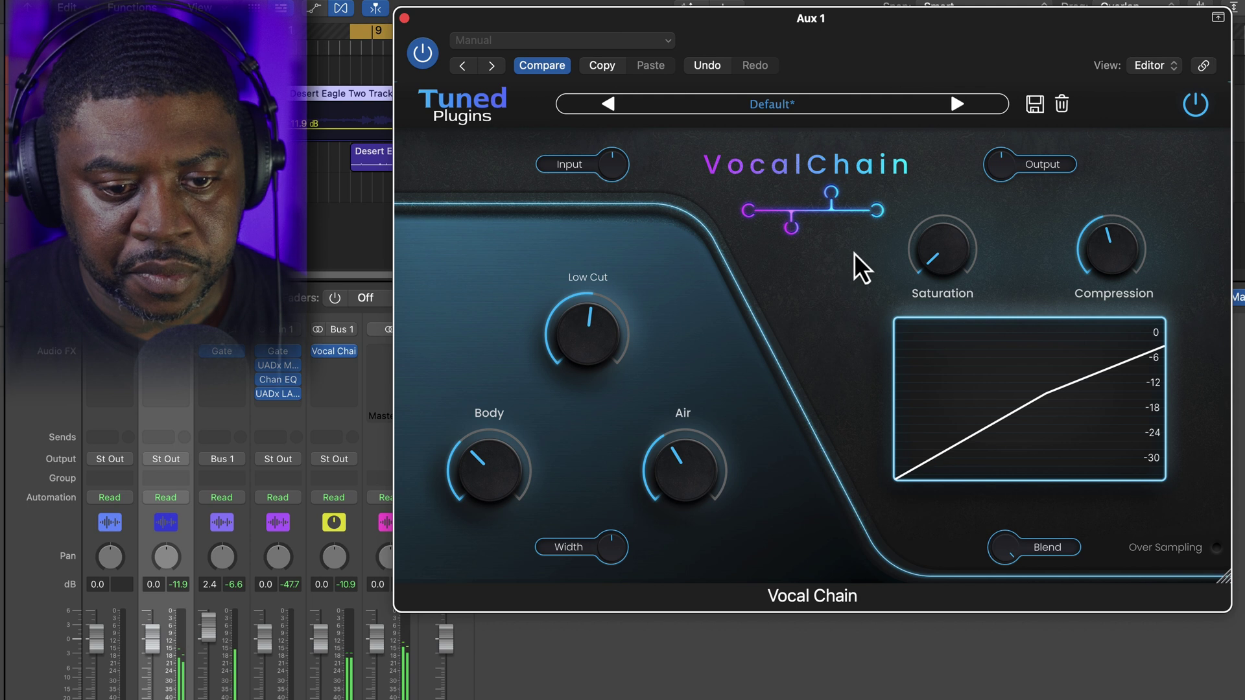
drag(618, 162, 625, 142)
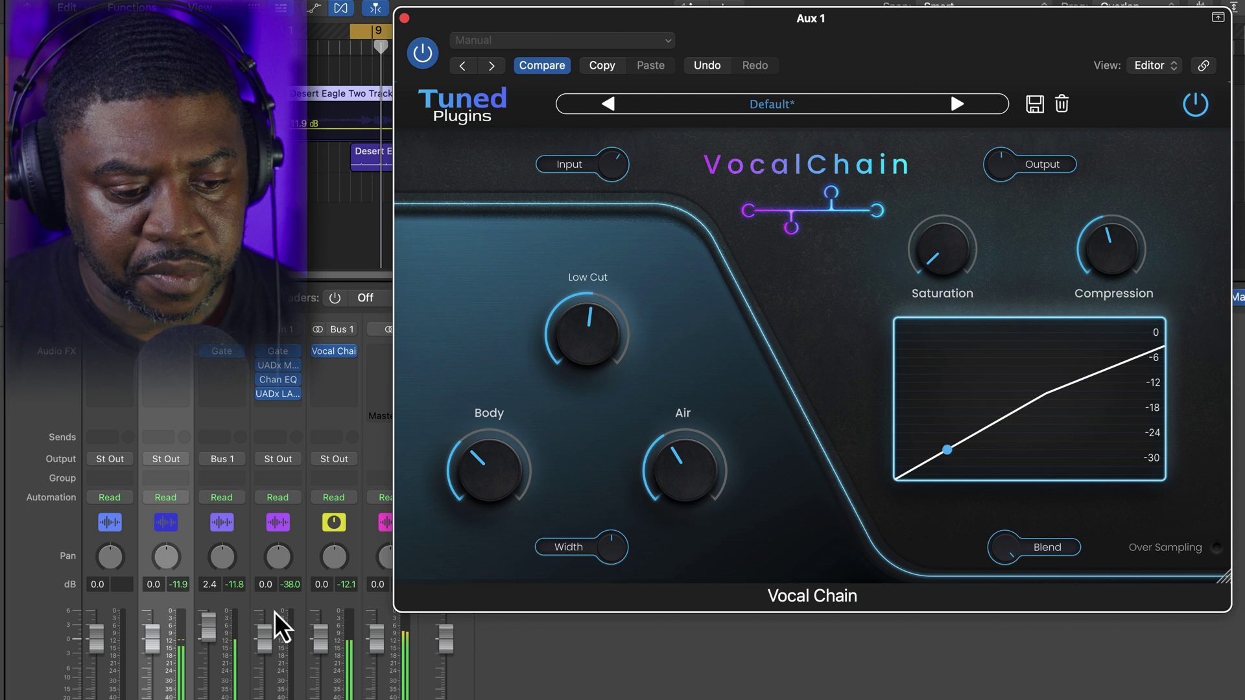
Reset the SHURE KSM32 channel's volume fader to 0.0 dB
click(212, 638)
alt+click(212, 637)
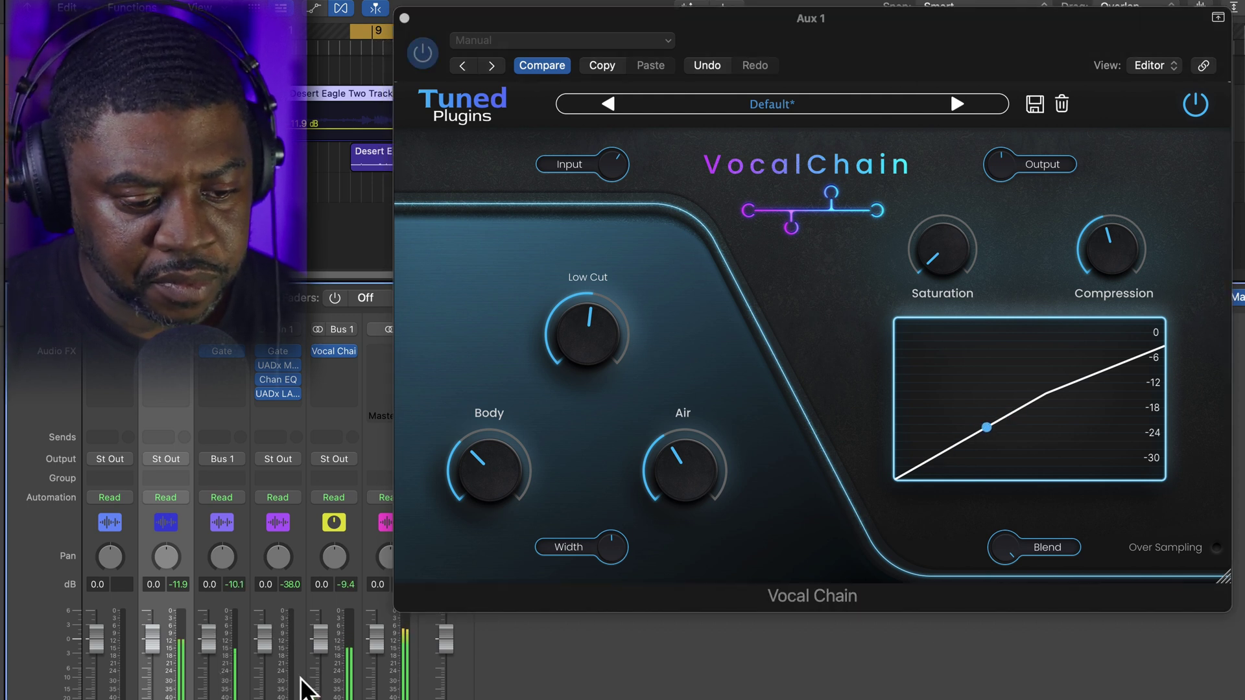
Add a small amount of Saturation in Vocal Chain and raise its Low Cut slightly above 114 Hz
click(955, 266)
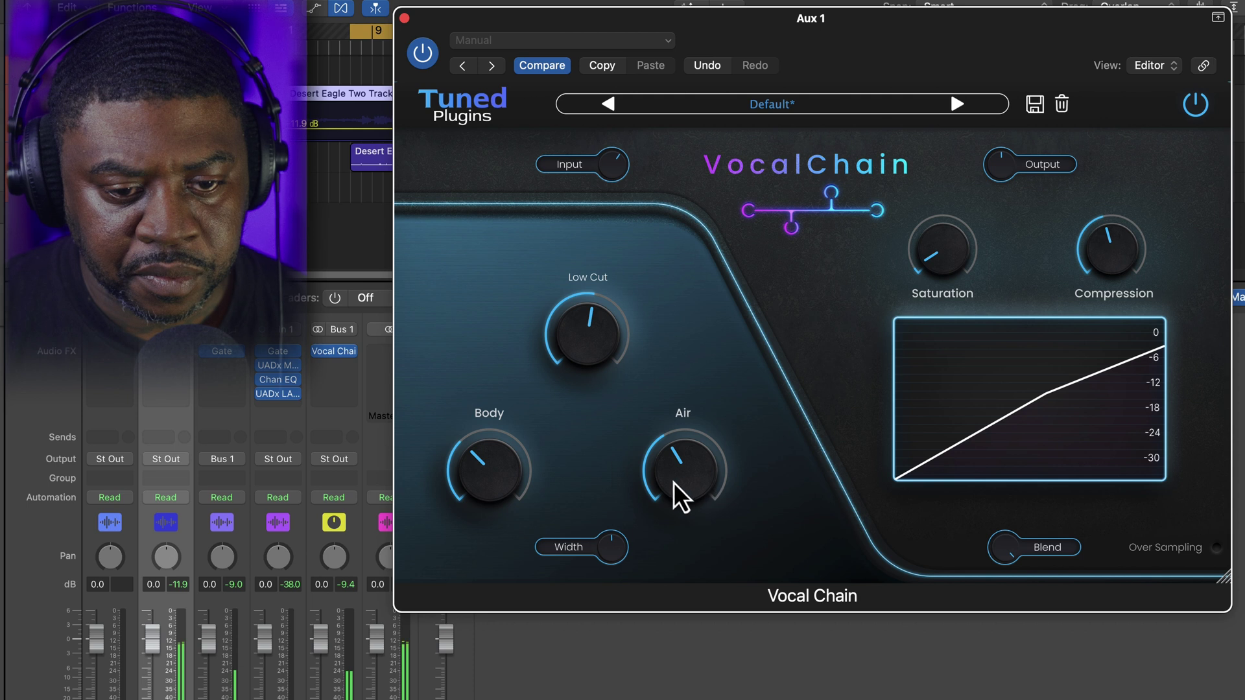
mouse_move(587, 352)
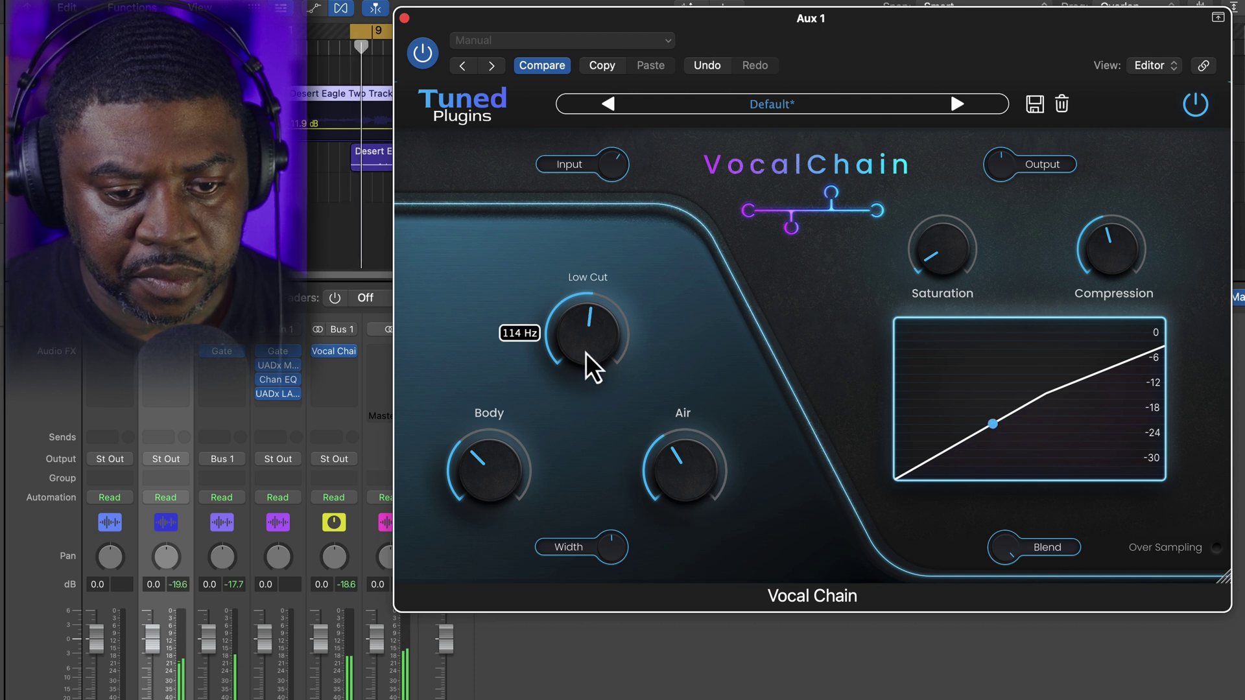
drag(586, 351, 588, 341)
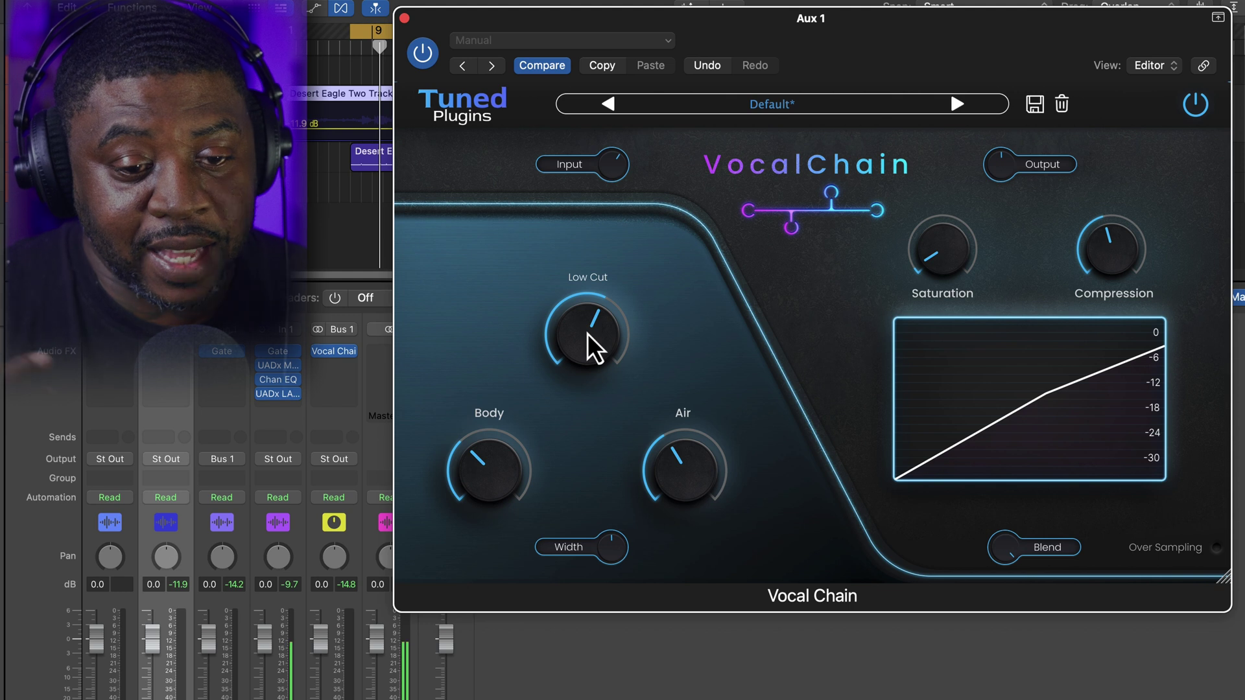
Sweep Vocal Chain's Low Cut up to its maximum and bring it back to just past its midpoint
scroll(587, 333, up, 3)
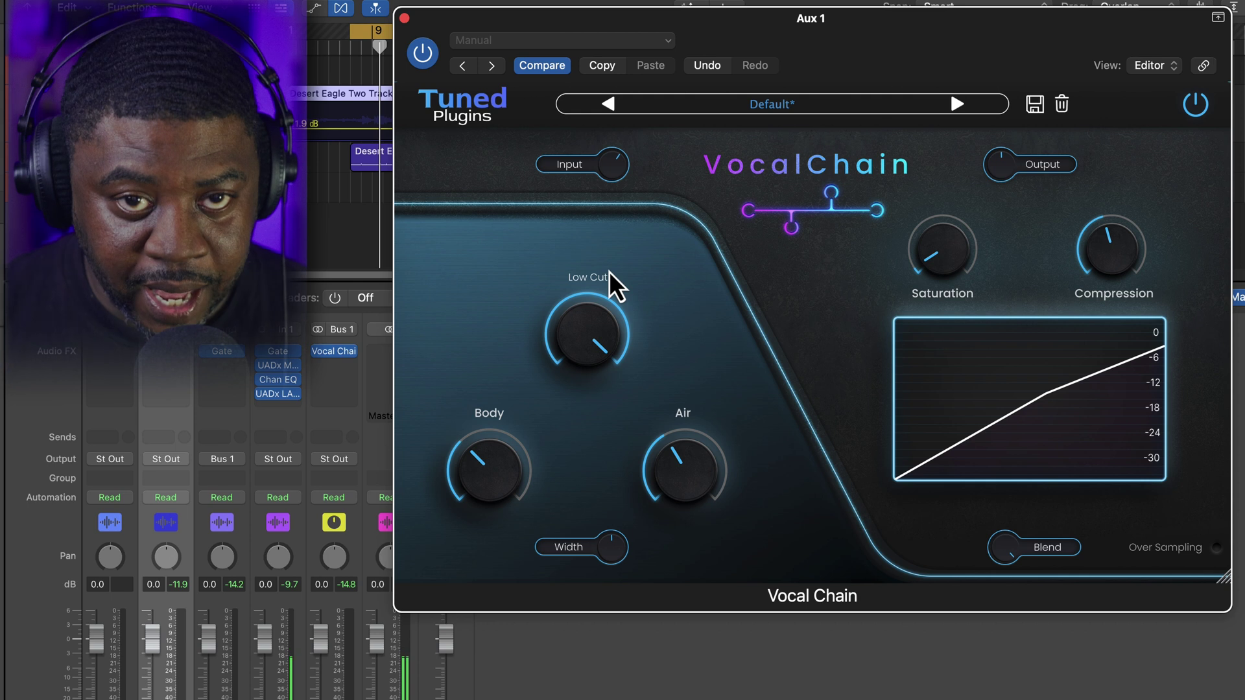
drag(600, 304, 575, 363)
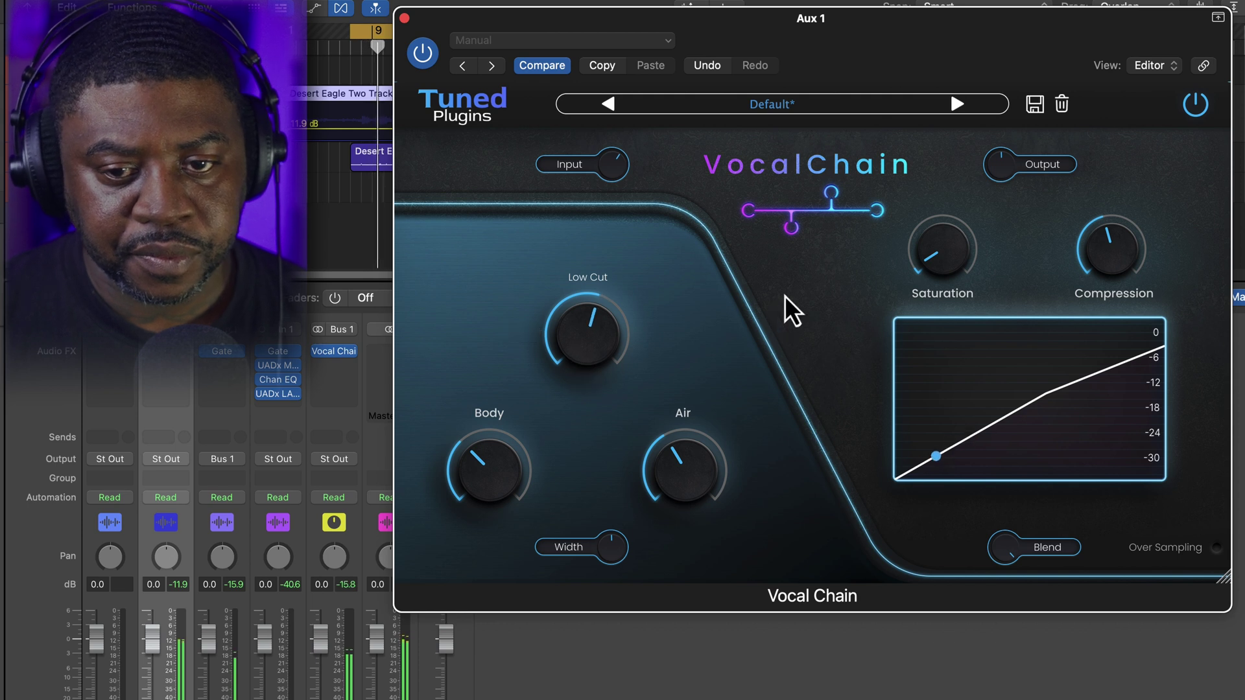
Review Vocal Chain's preset list without choosing a preset, and close the plug-in window
click(779, 103)
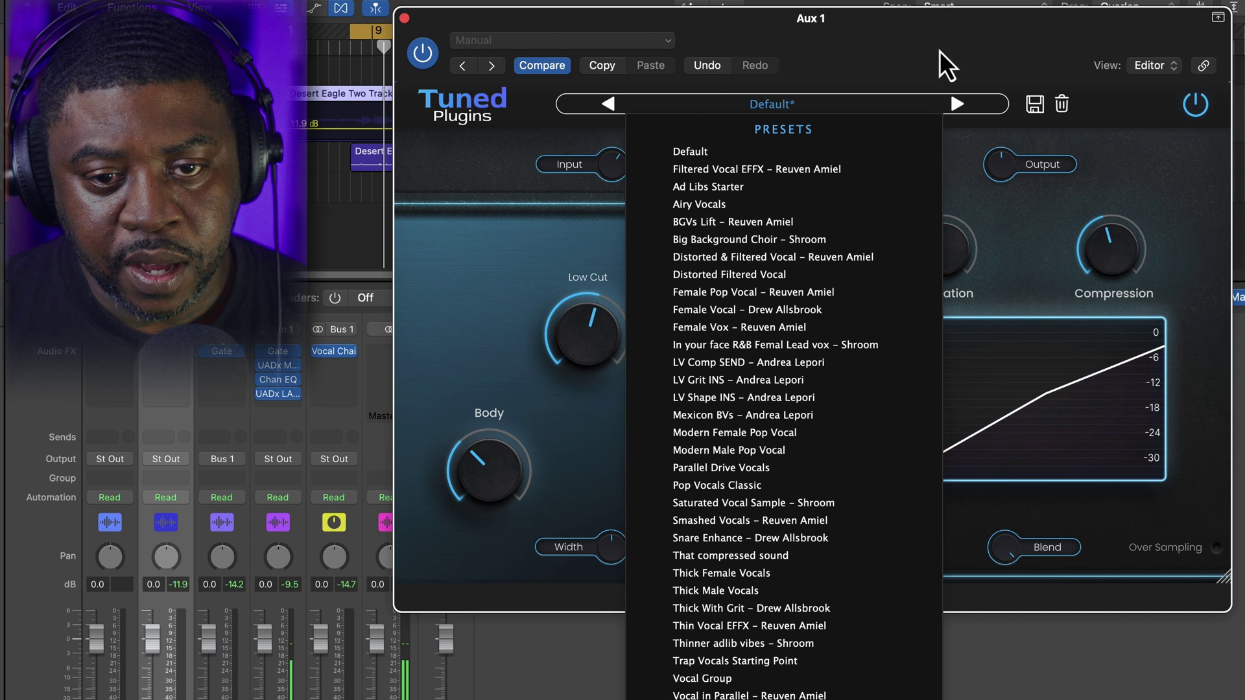
drag(939, 52, 939, 50)
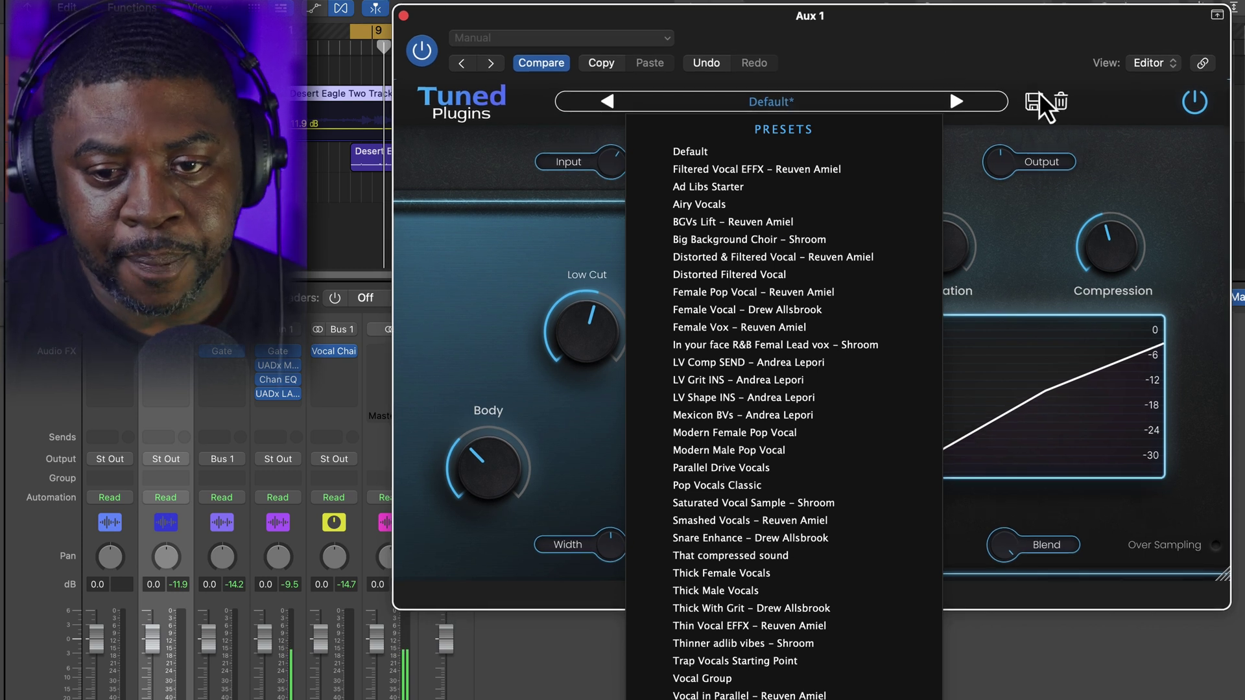
click(1149, 189)
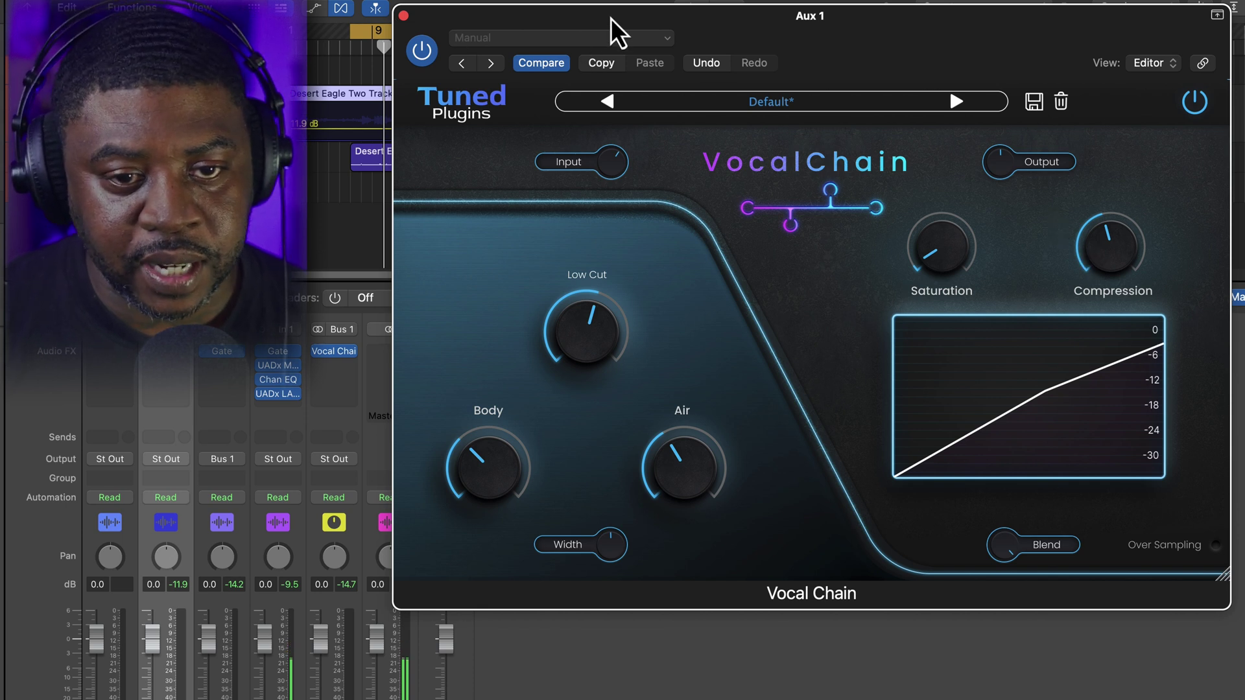
drag(744, 33, 841, 96)
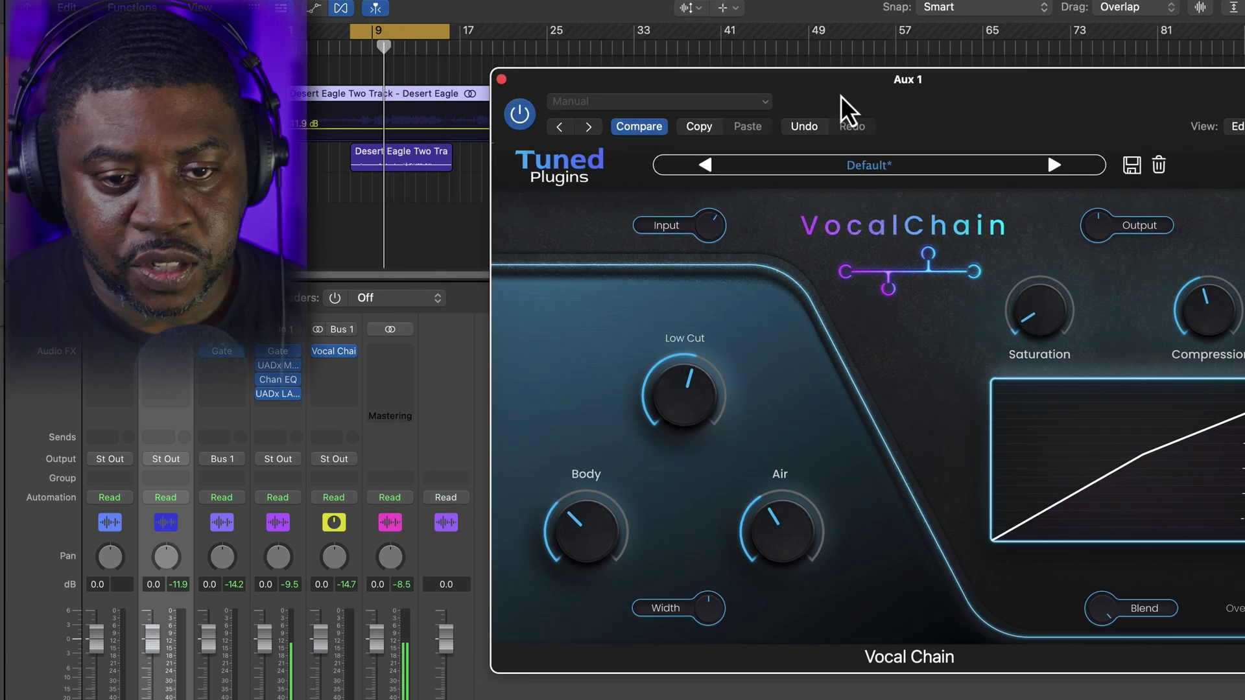
click(500, 80)
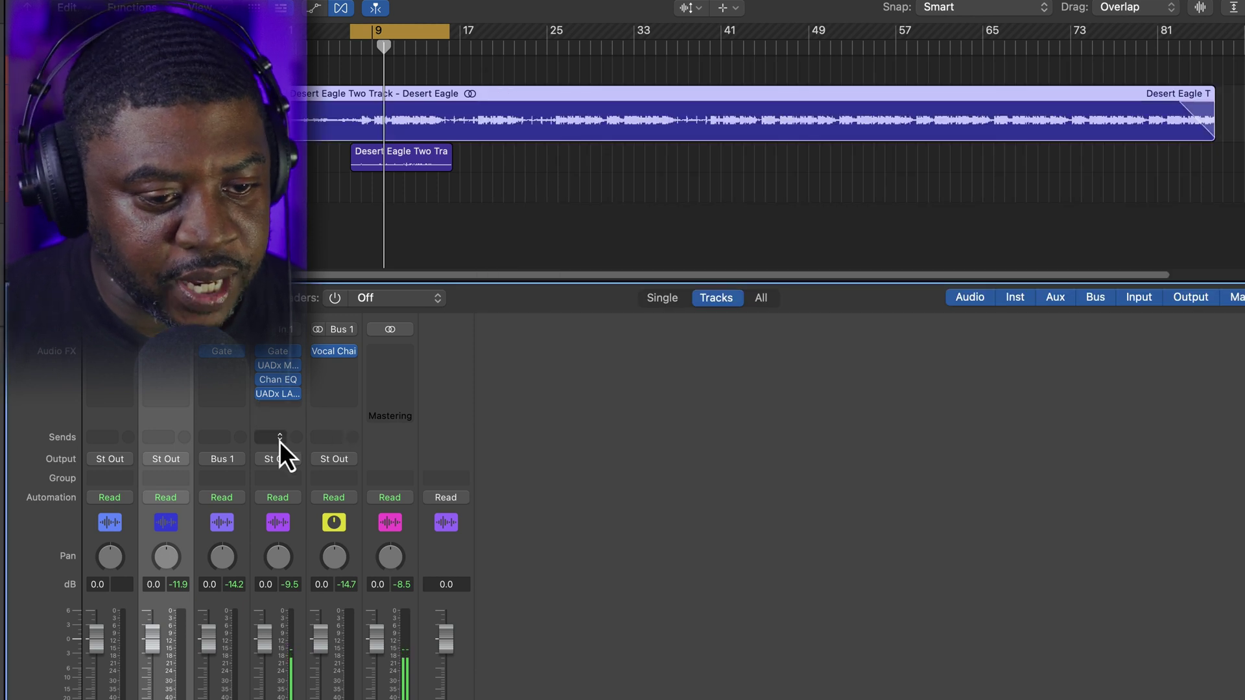
Insert the Tuned Plugins Vocal Tune plug-in below Vocal Chain on the Bus 1 aux channel
click(351, 369)
mouse_move(395, 698)
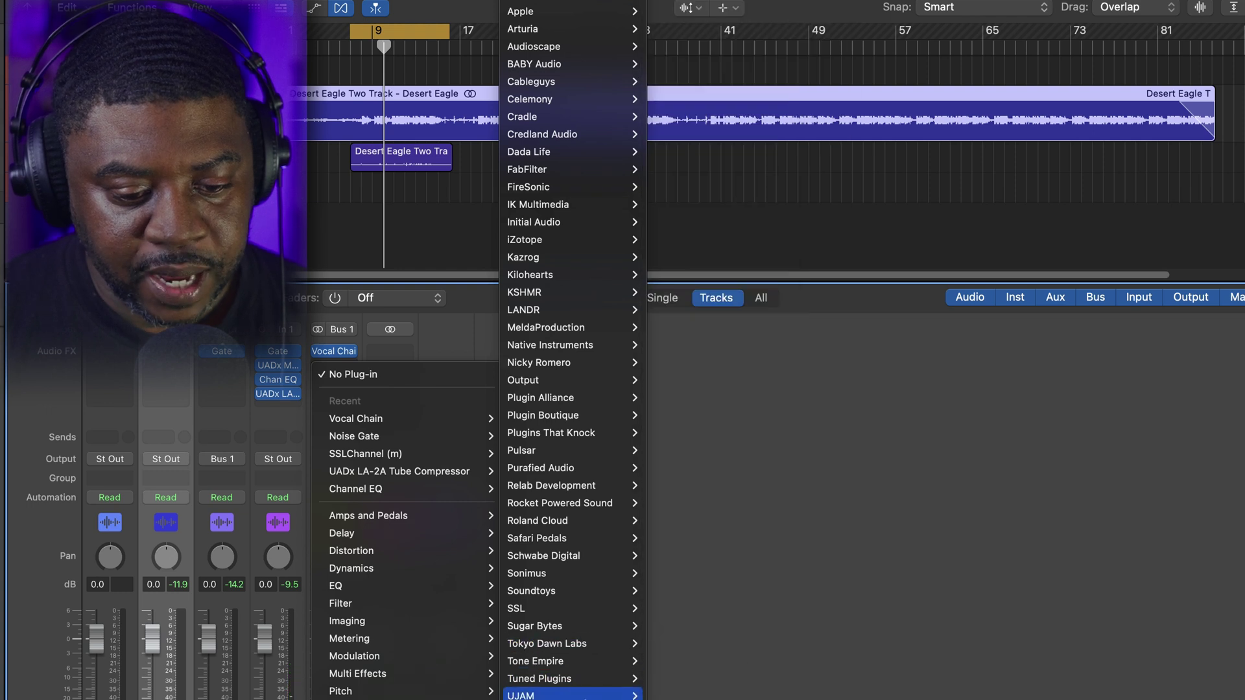
mouse_move(584, 650)
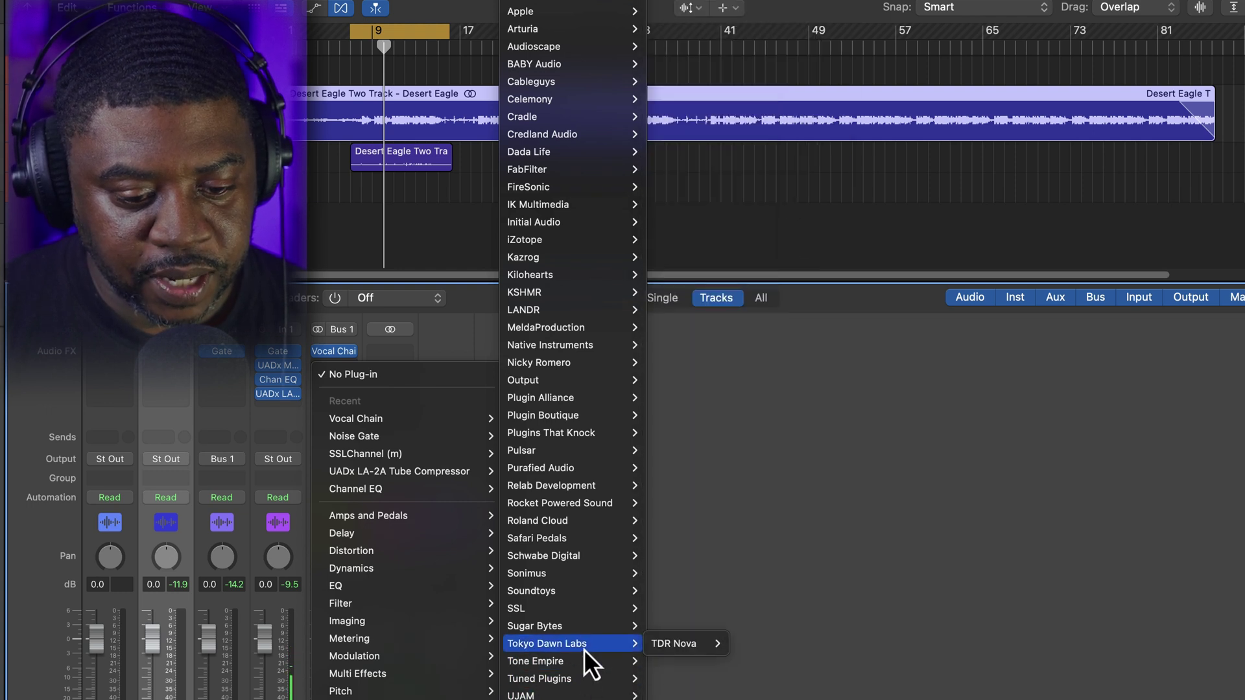
mouse_move(583, 680)
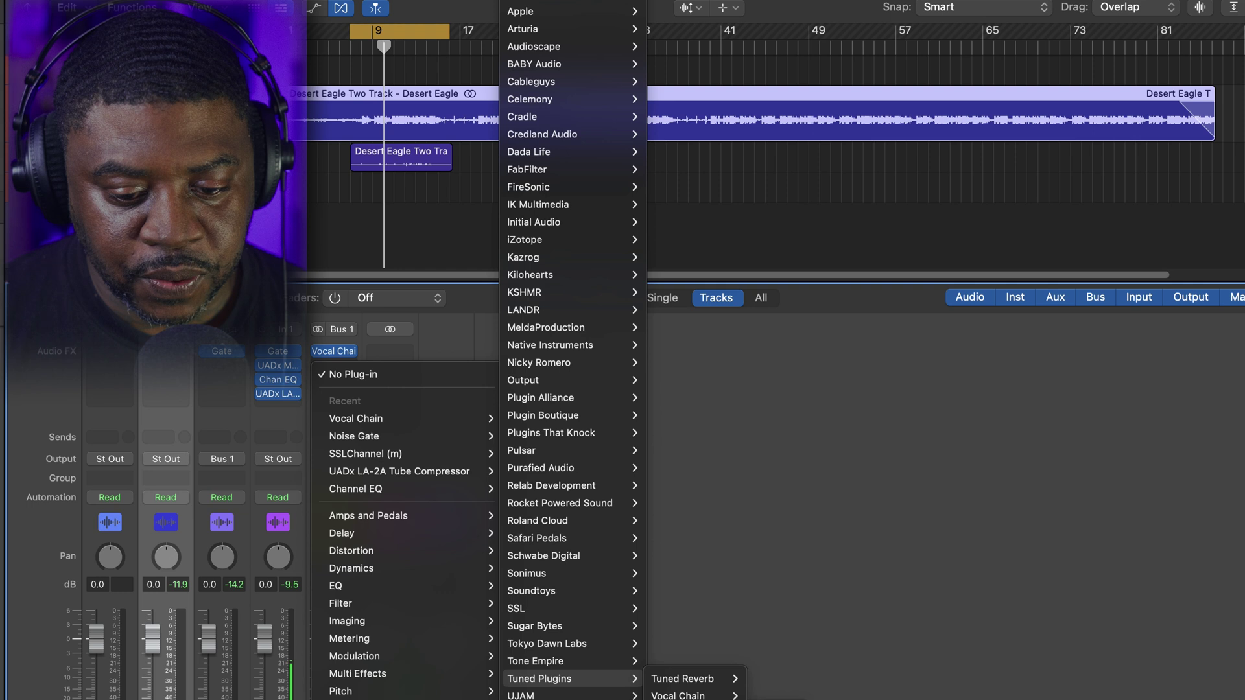
click(798, 688)
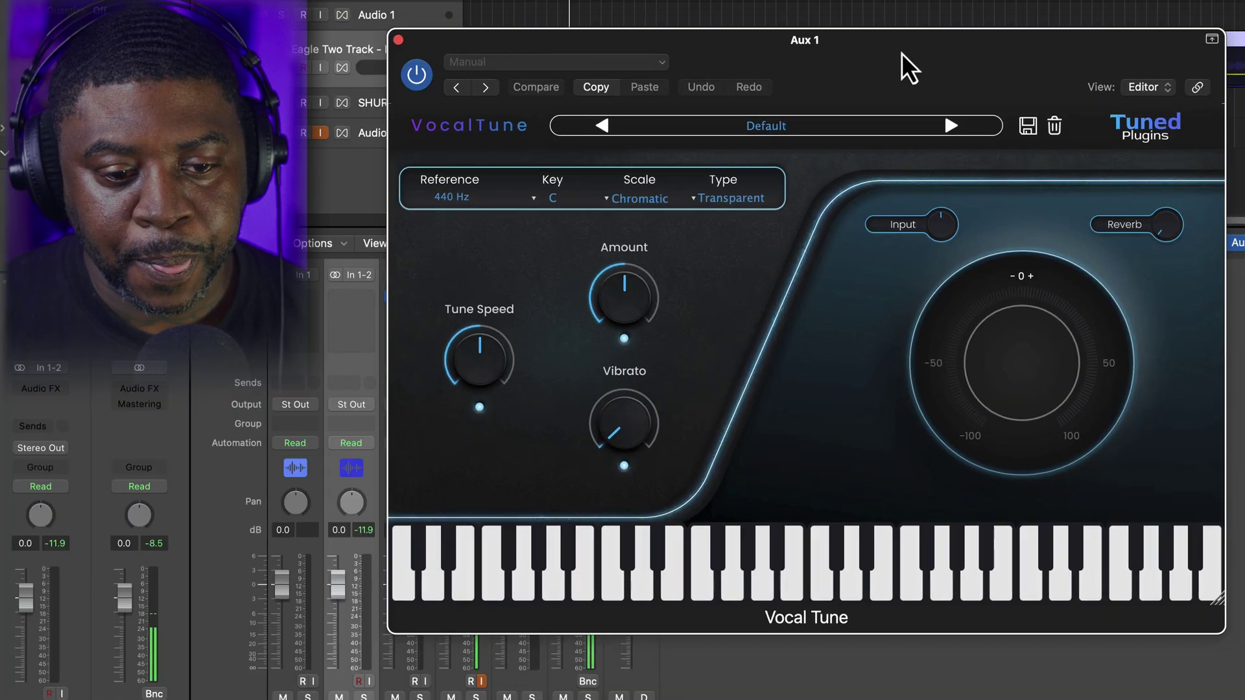
drag(901, 53, 880, 37)
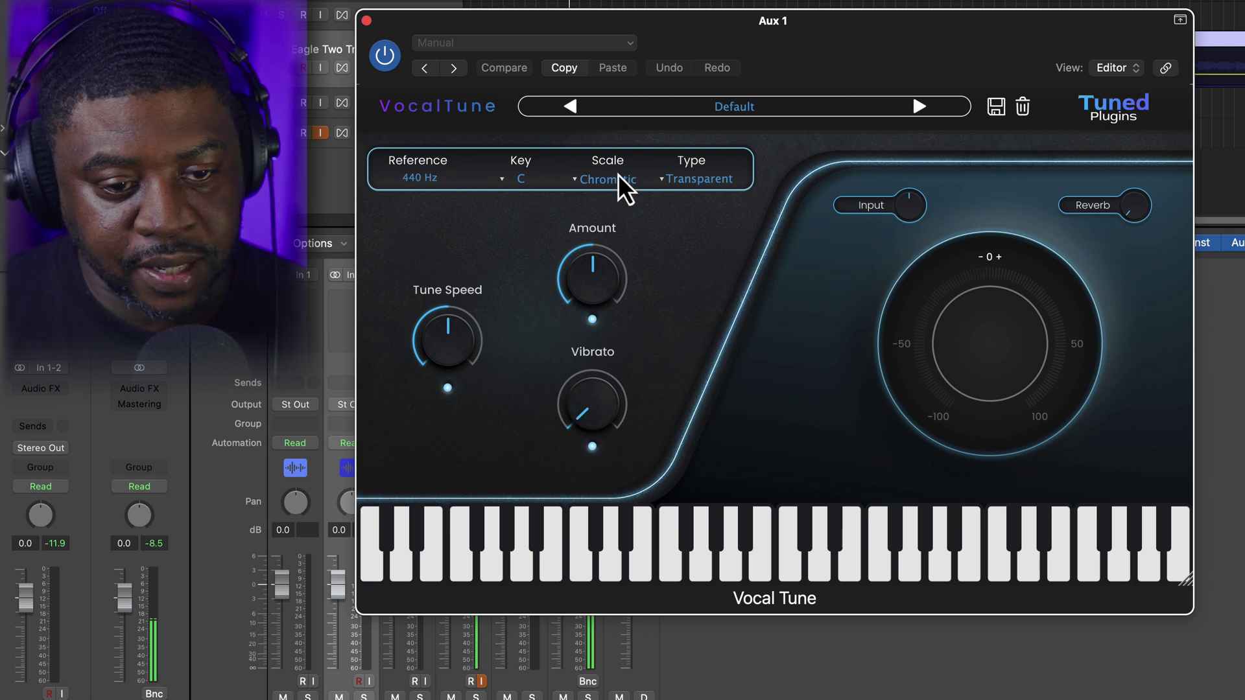
Look through Vocal Tune's Type options and preset list without changing either
click(668, 181)
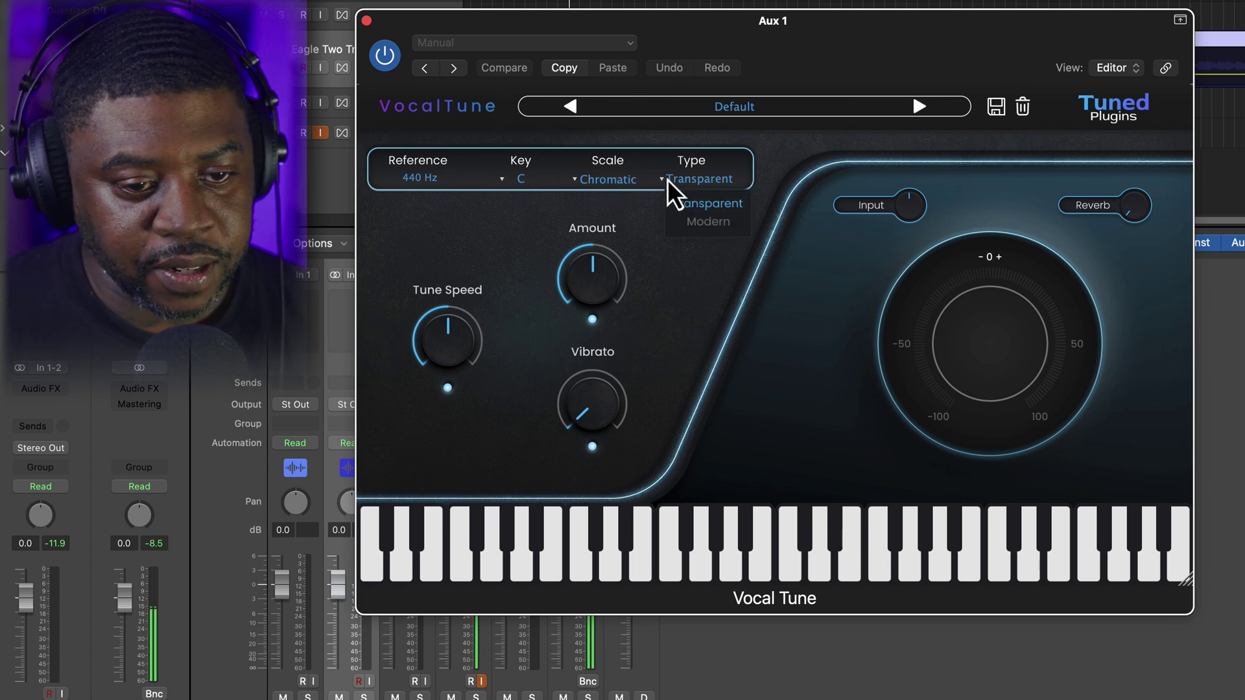
click(688, 275)
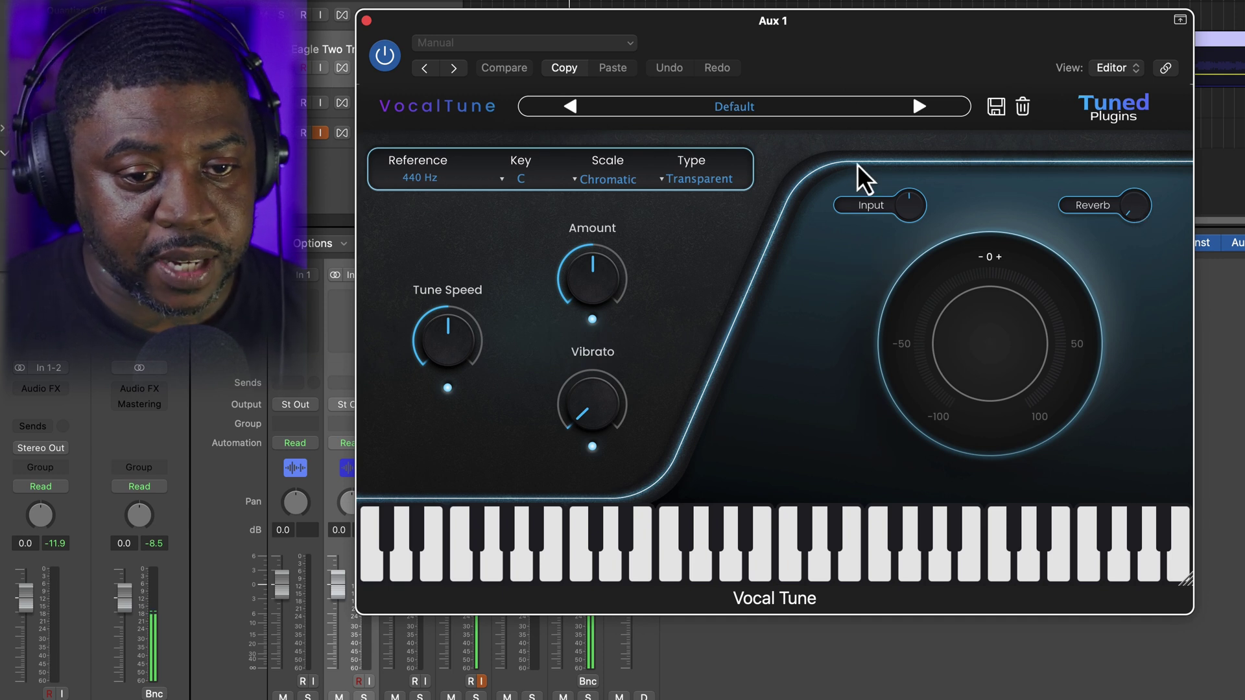
click(756, 108)
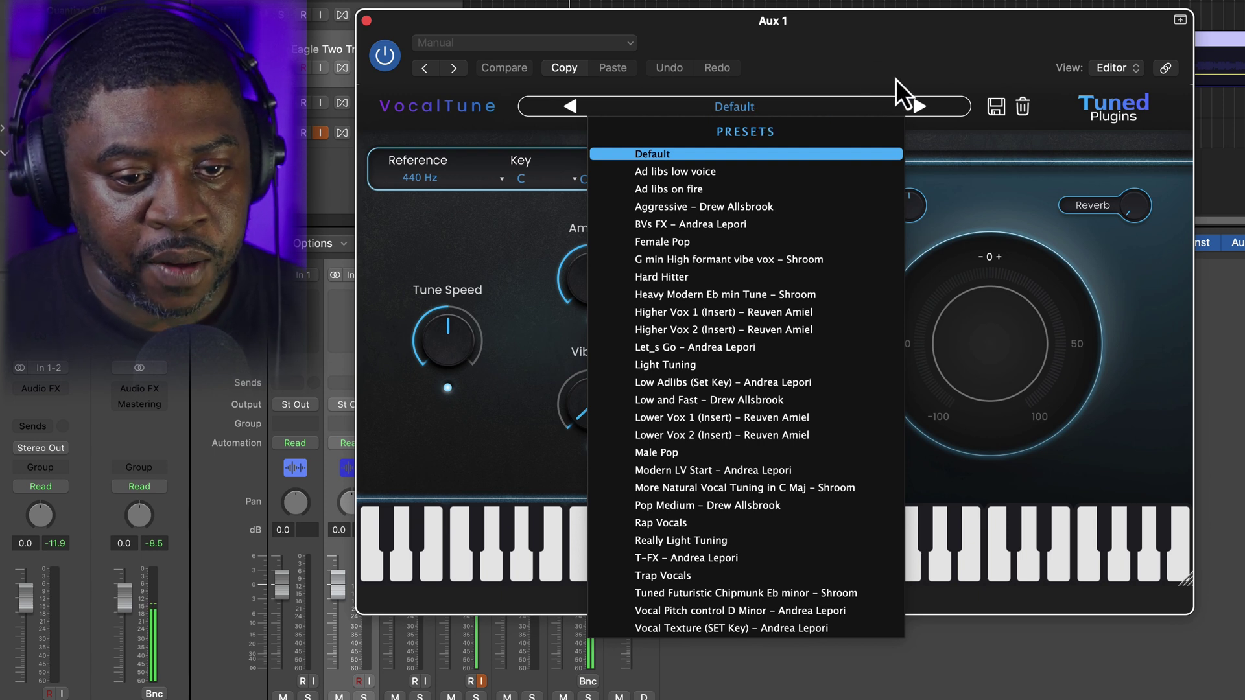
click(754, 111)
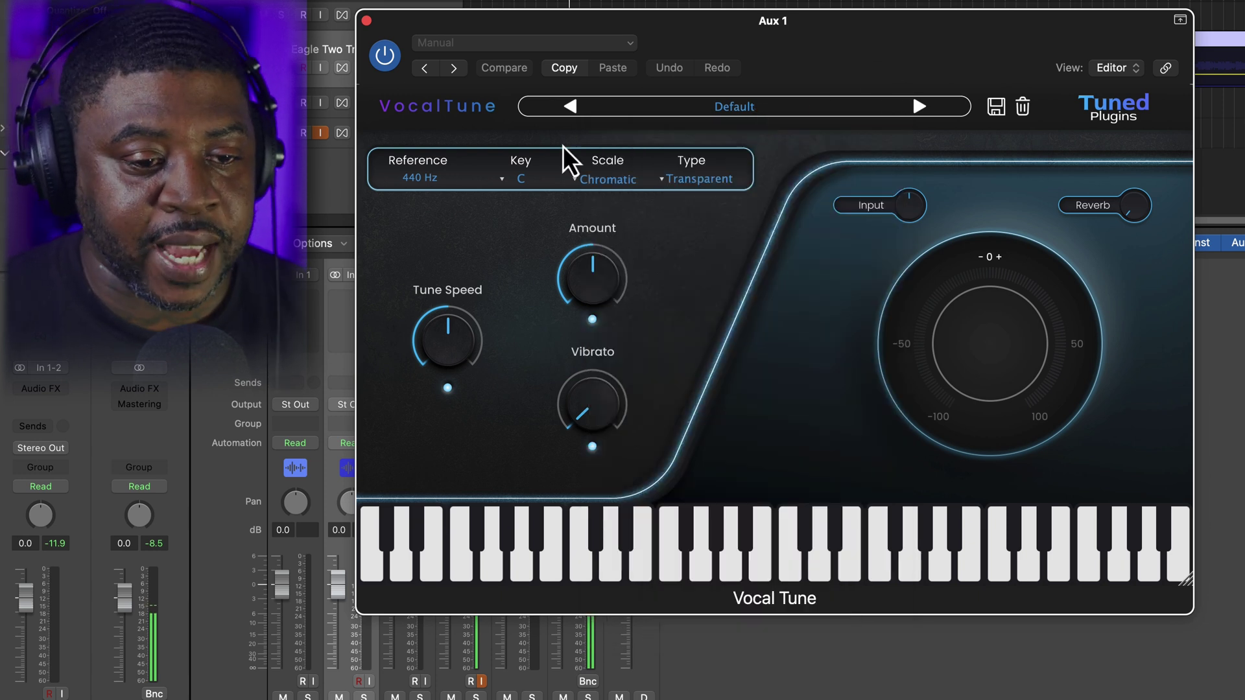
Set Vocal Tune's key to F and its scale to Minor
click(524, 182)
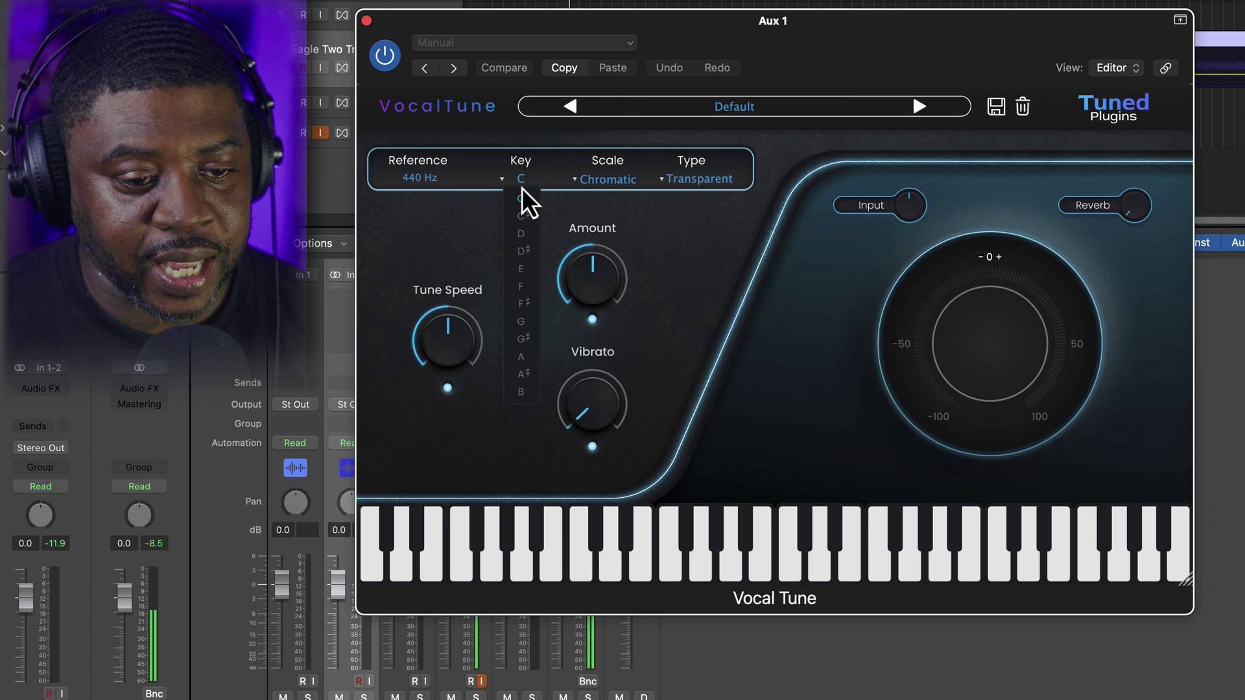
click(527, 286)
click(613, 185)
click(613, 236)
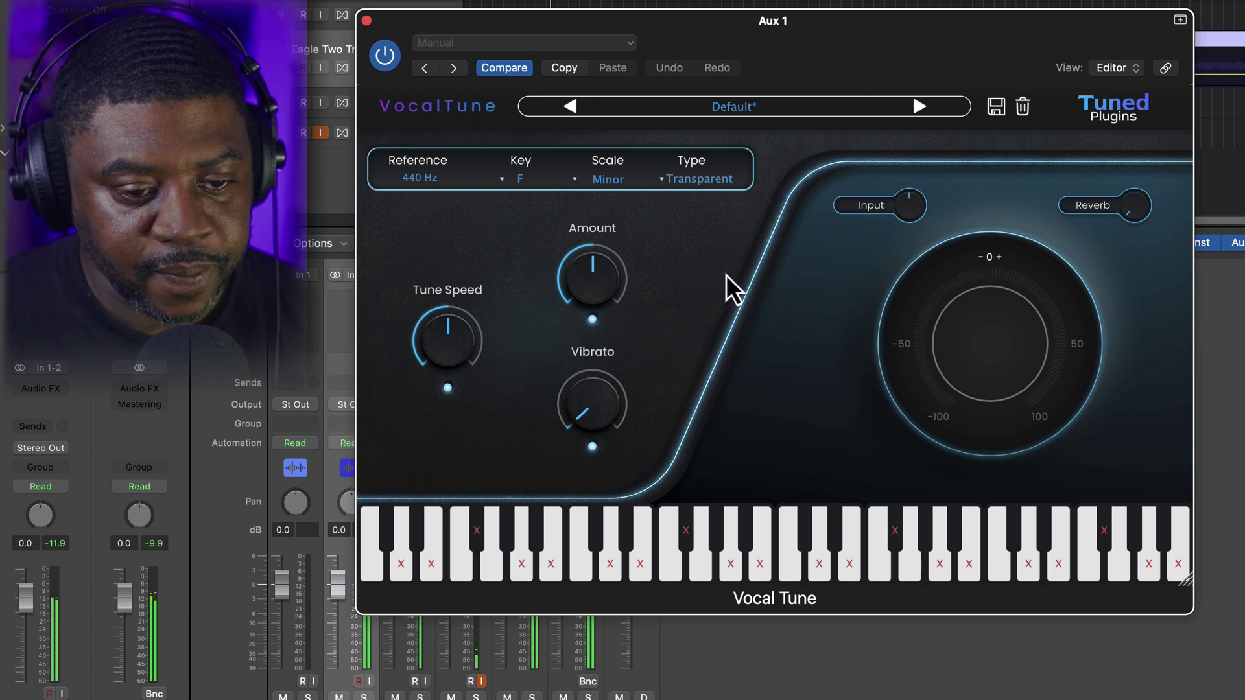
Uncover the mixer's channel strips and toggle the mute on the Desert Eagle Two Track channel
drag(811, 44, 954, 17)
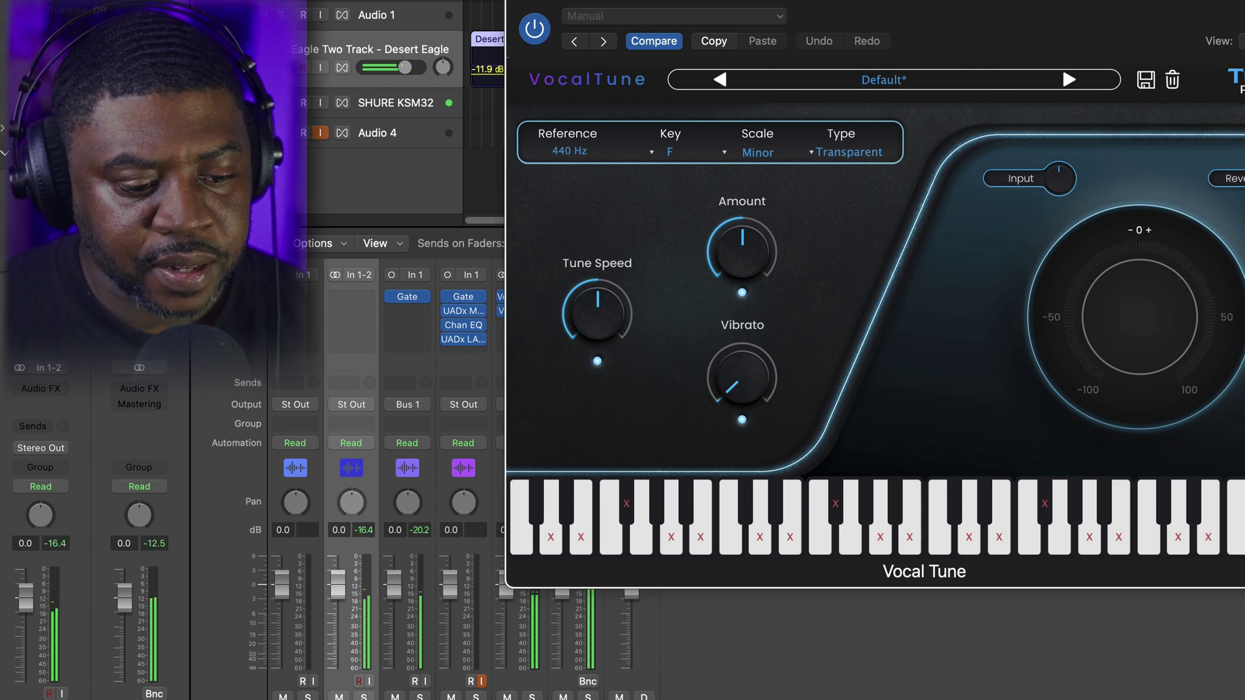
click(339, 697)
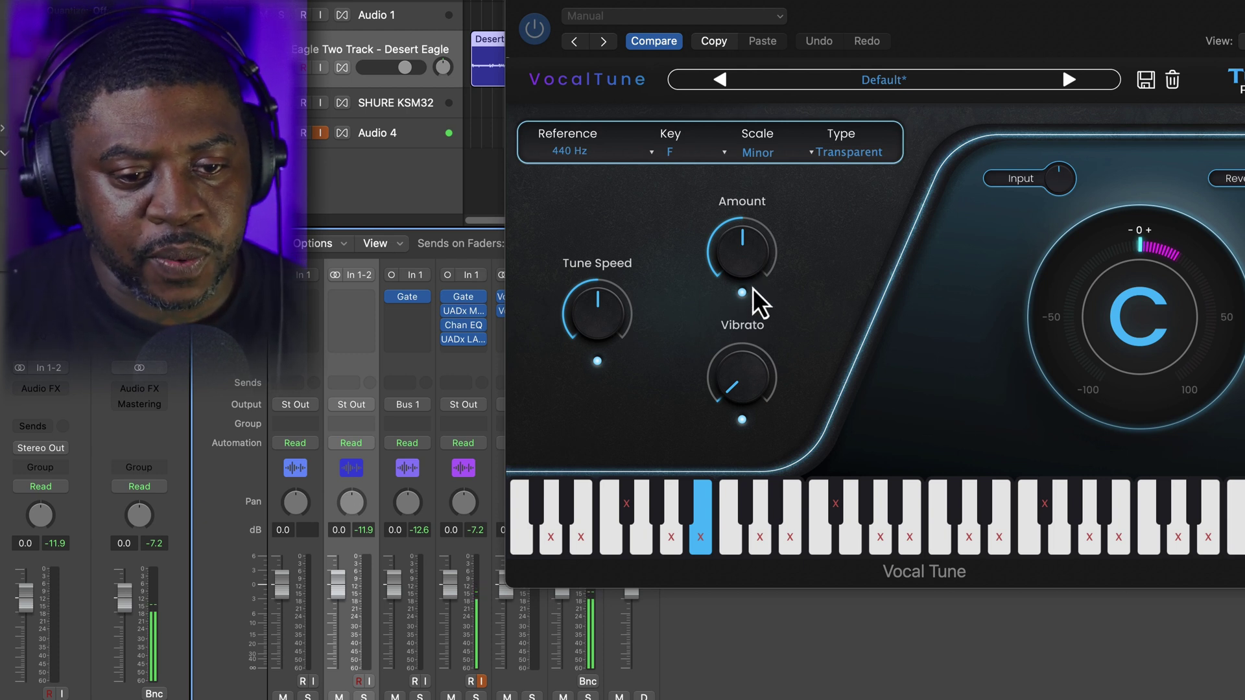
Turn Vocal Tune's Amount up to maximum and raise Tune Speed slightly past its midpoint
drag(745, 289, 772, 167)
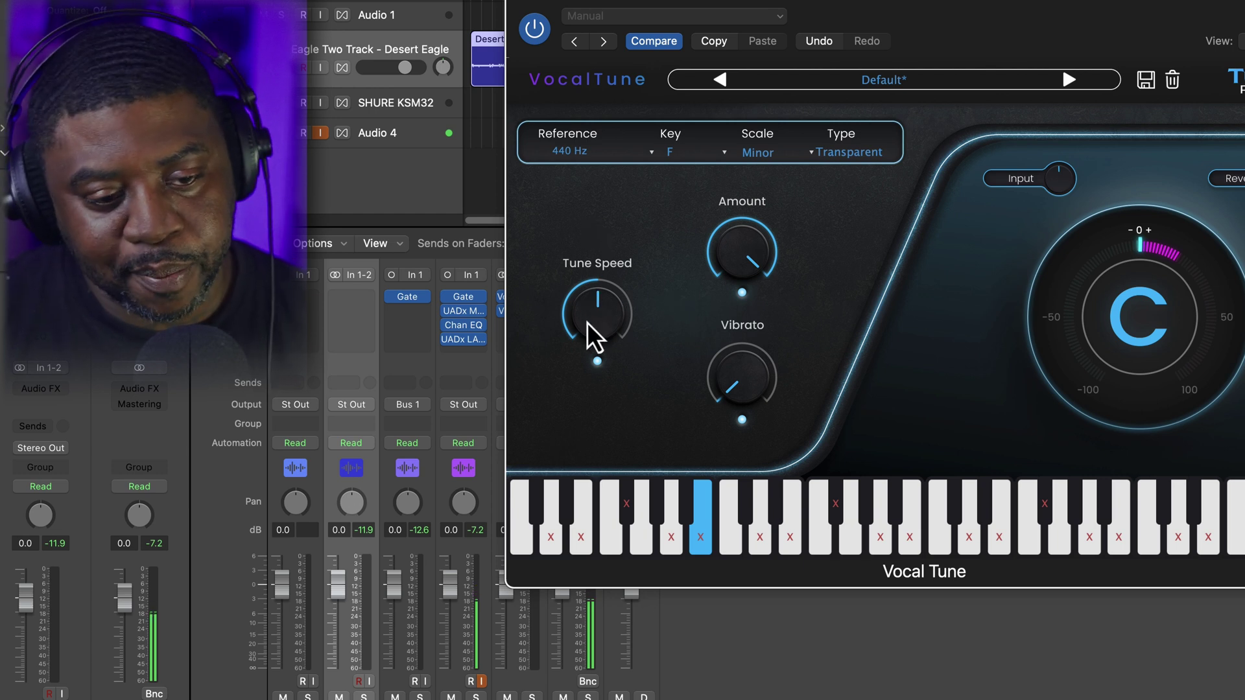
drag(603, 332, 607, 318)
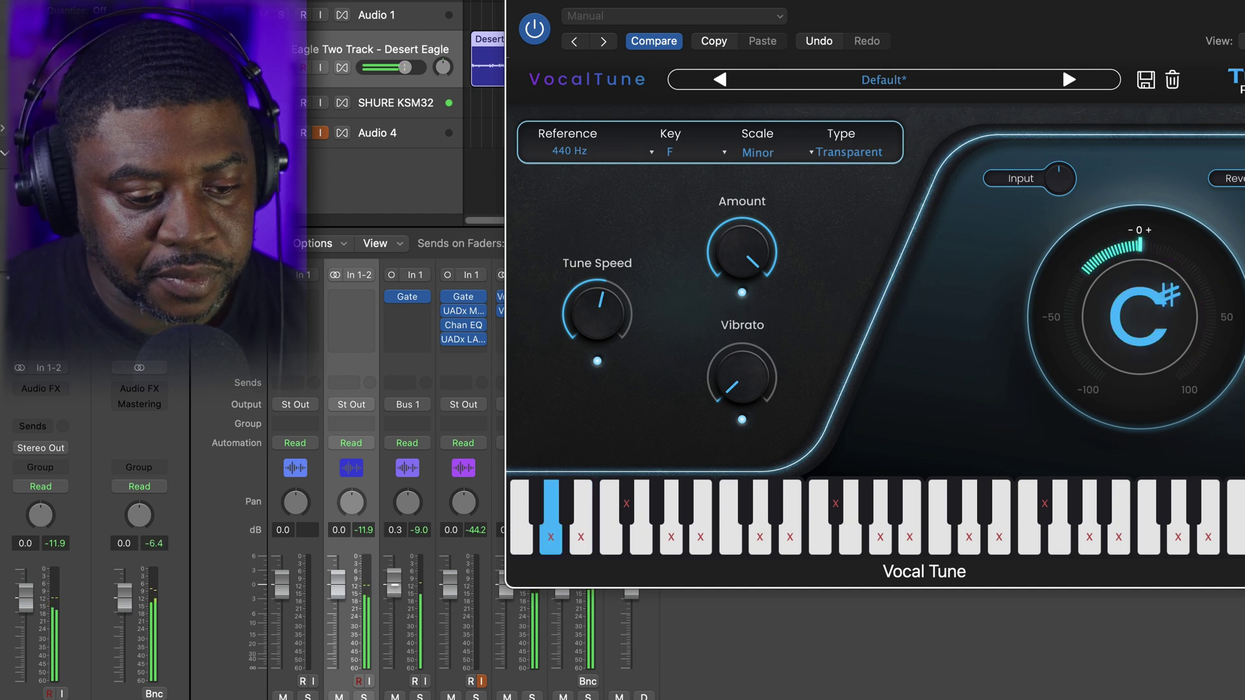
Raise the SHURE KSM32 channel's volume fader to 0.9 dB
drag(394, 586, 393, 580)
click(403, 592)
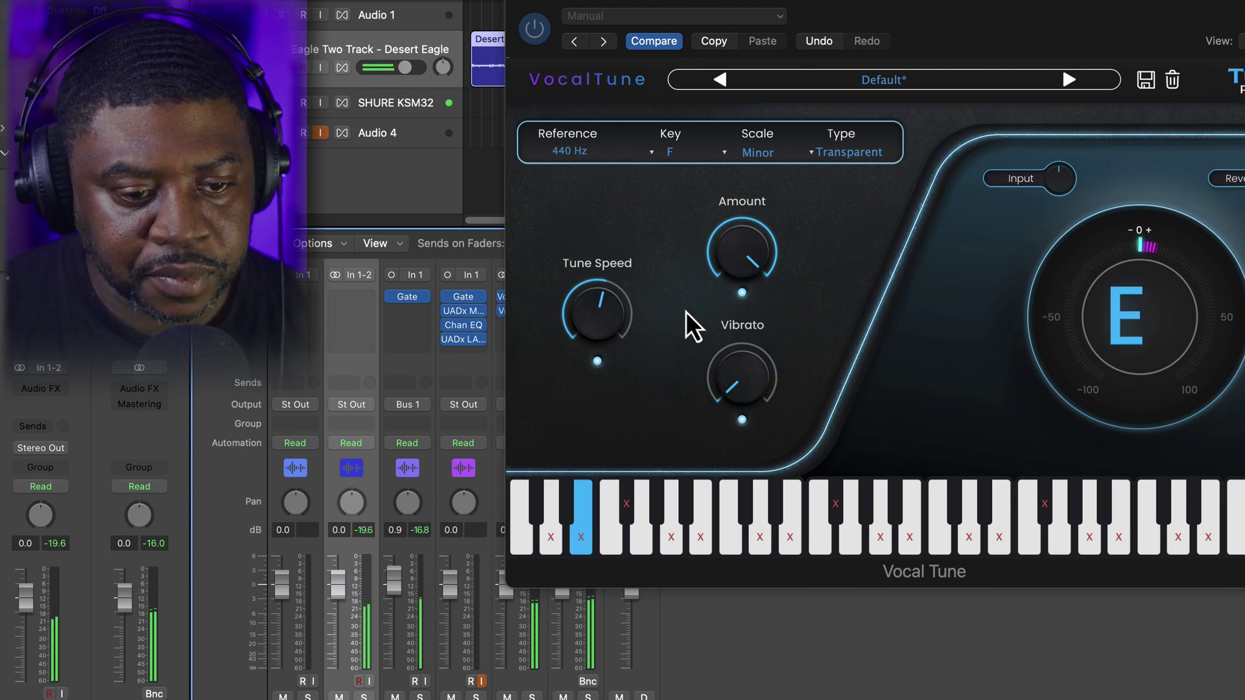
Raise Vocal Tune's Tune Speed to a little above 42 ms and close the plug-in window
click(611, 326)
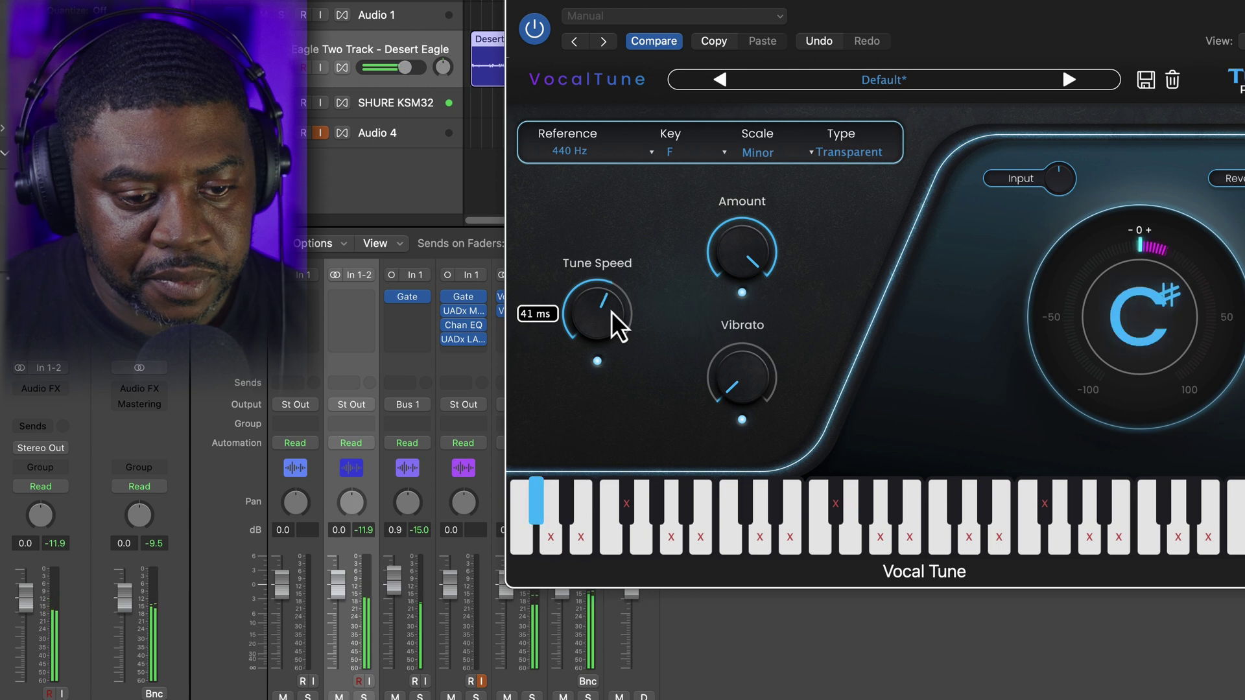
drag(610, 315, 613, 317)
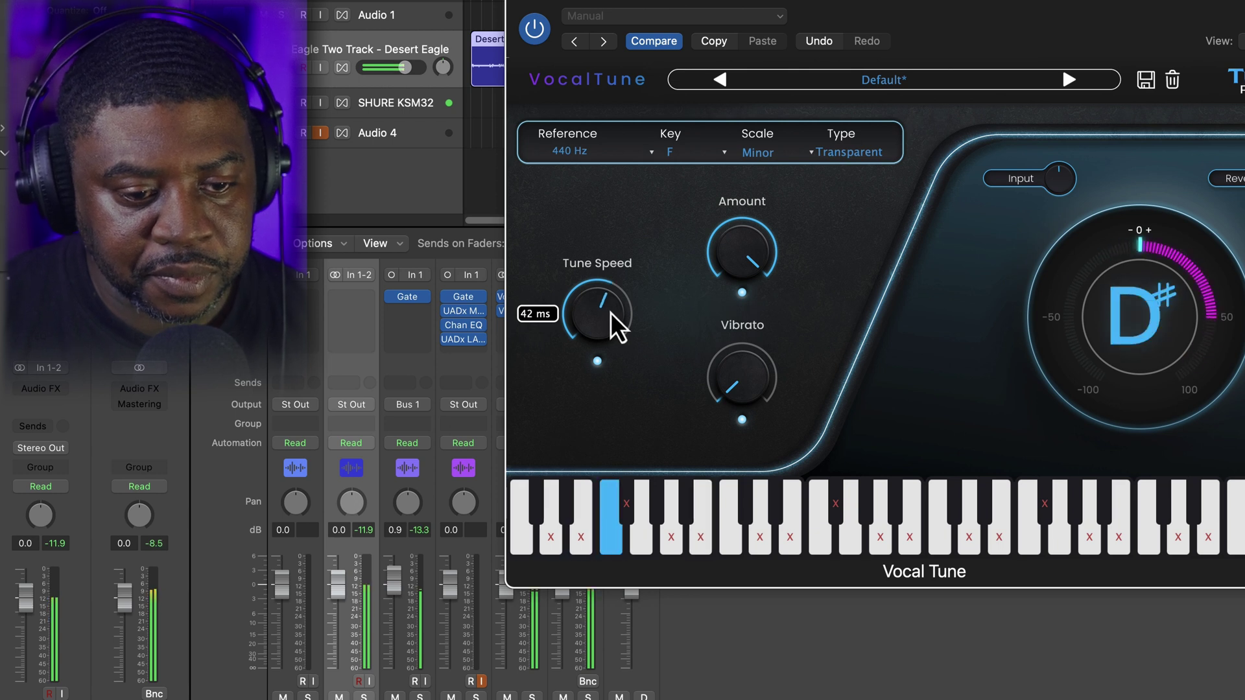
mouse_move(611, 311)
mouse_down()
mouse_move(617, 302)
mouse_move(612, 313)
mouse_up()
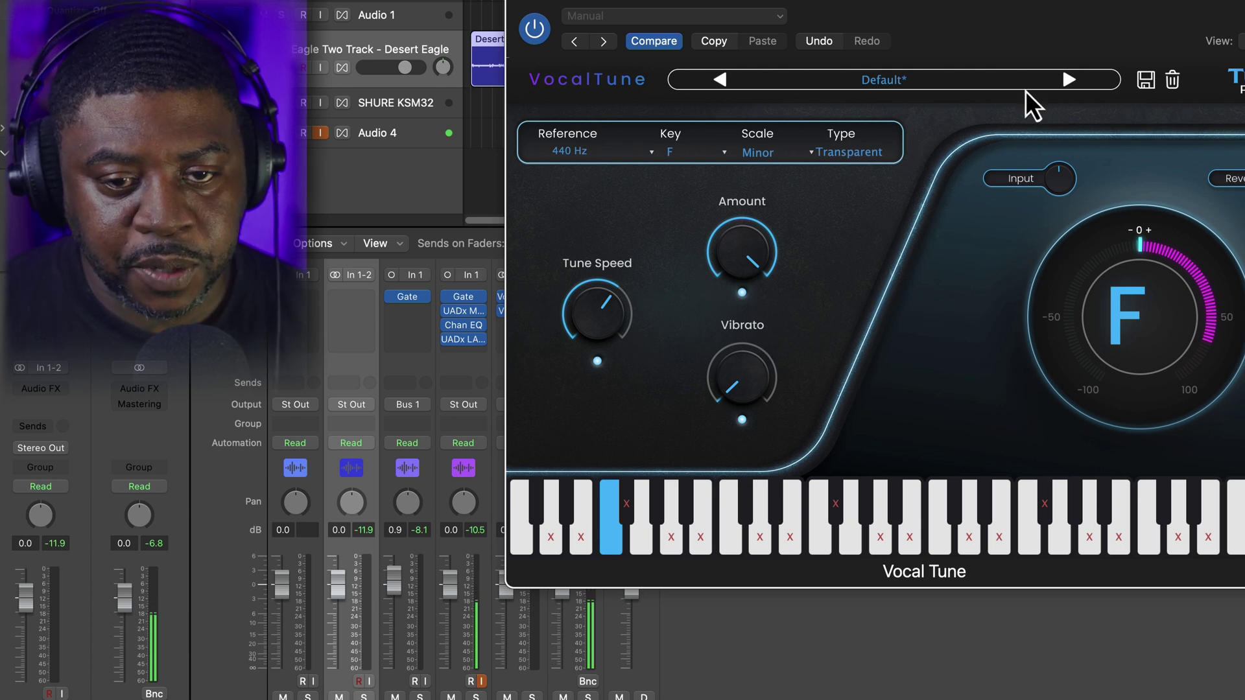
drag(1029, 5, 1064, 3)
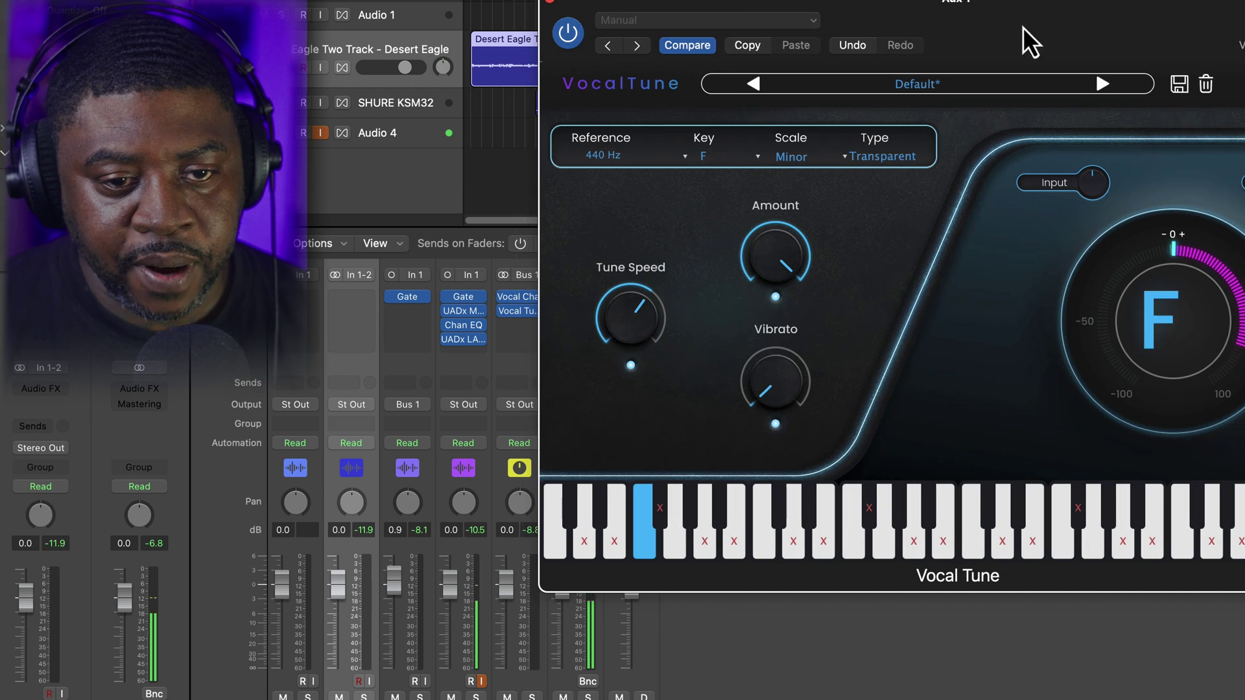
drag(1142, 34, 1101, 39)
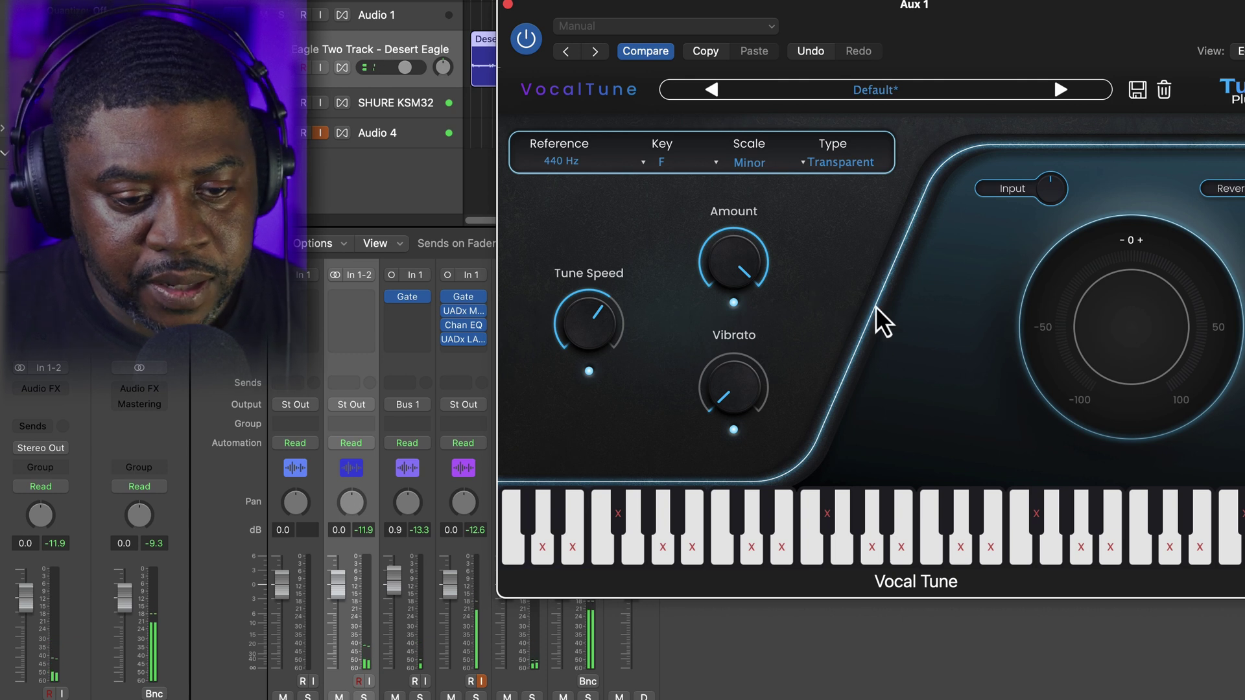
click(509, 6)
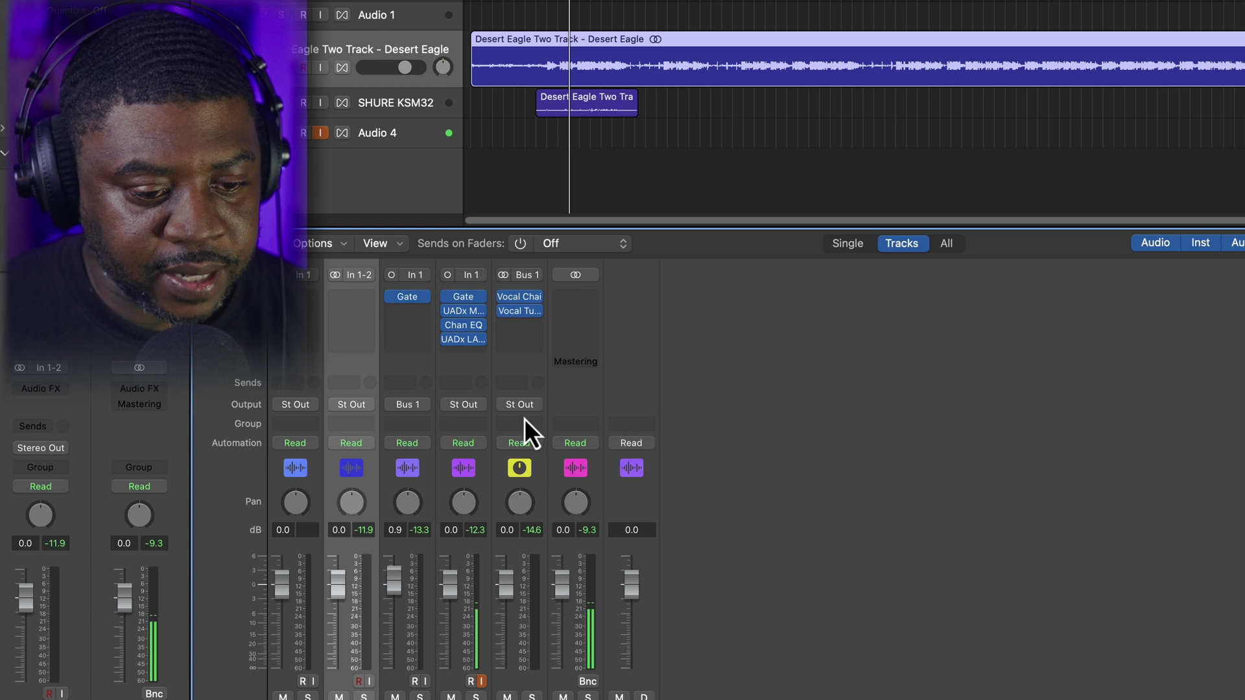
Add a send to Bus 2 on the Bus 1 aux channel with its level at 0.0 dB
click(523, 386)
mouse_move(535, 415)
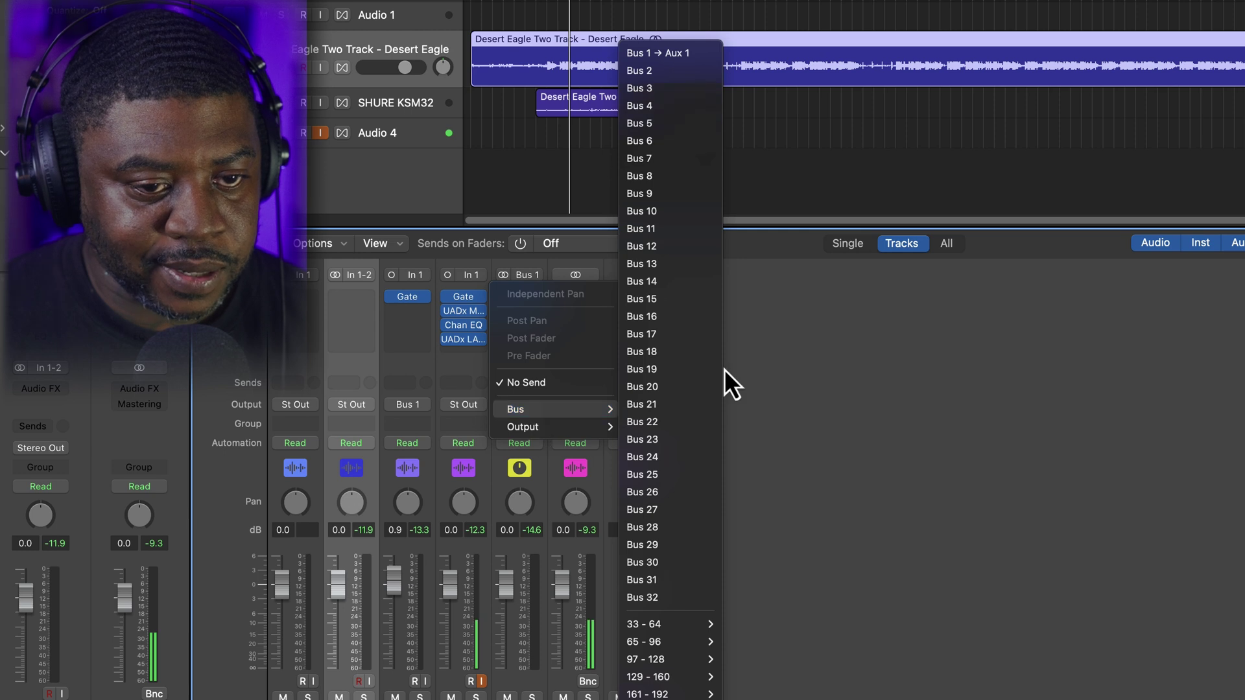
click(695, 74)
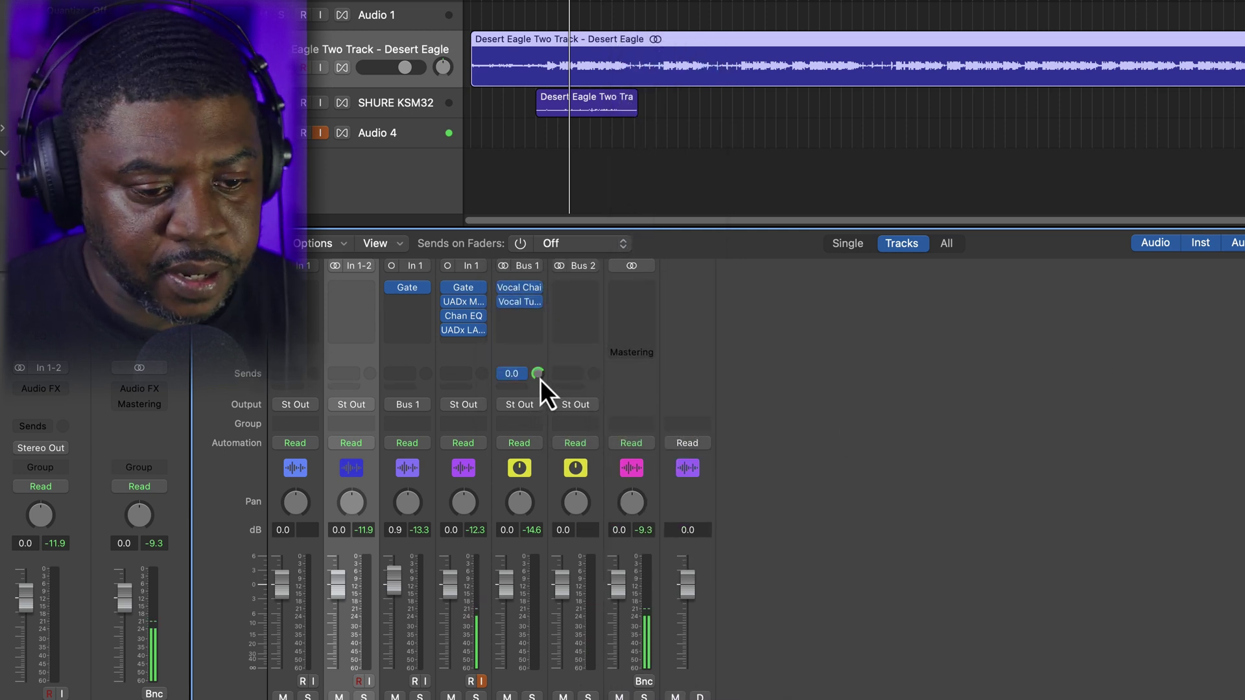
Insert the Tuned Plugins Tuned Reverb plug-in on the Bus 2 aux channel and start playback to audition it
click(592, 290)
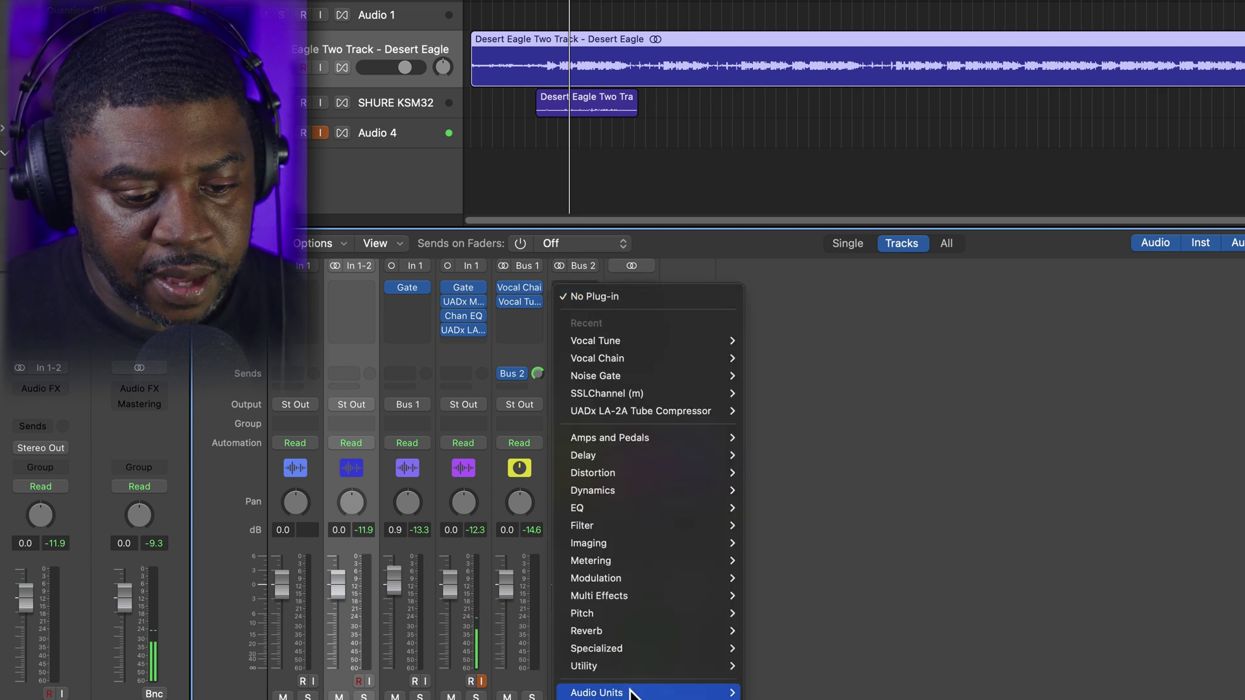
mouse_move(707, 691)
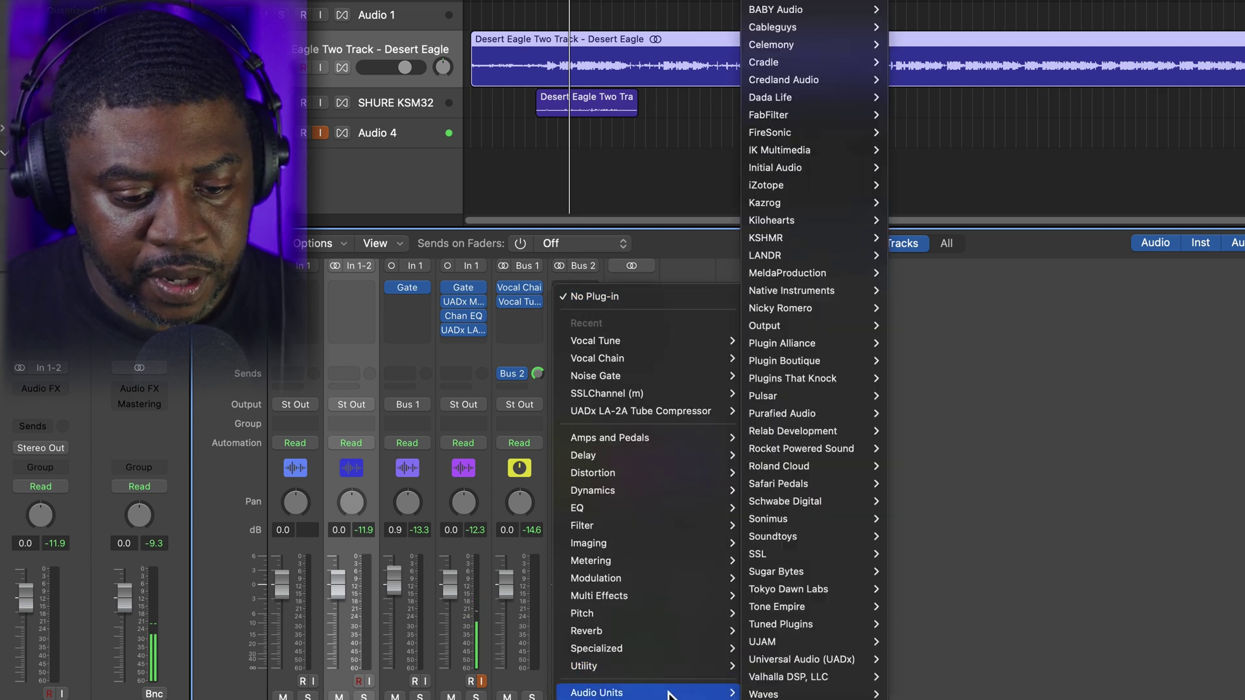
mouse_move(876, 627)
mouse_move(944, 626)
click(1030, 626)
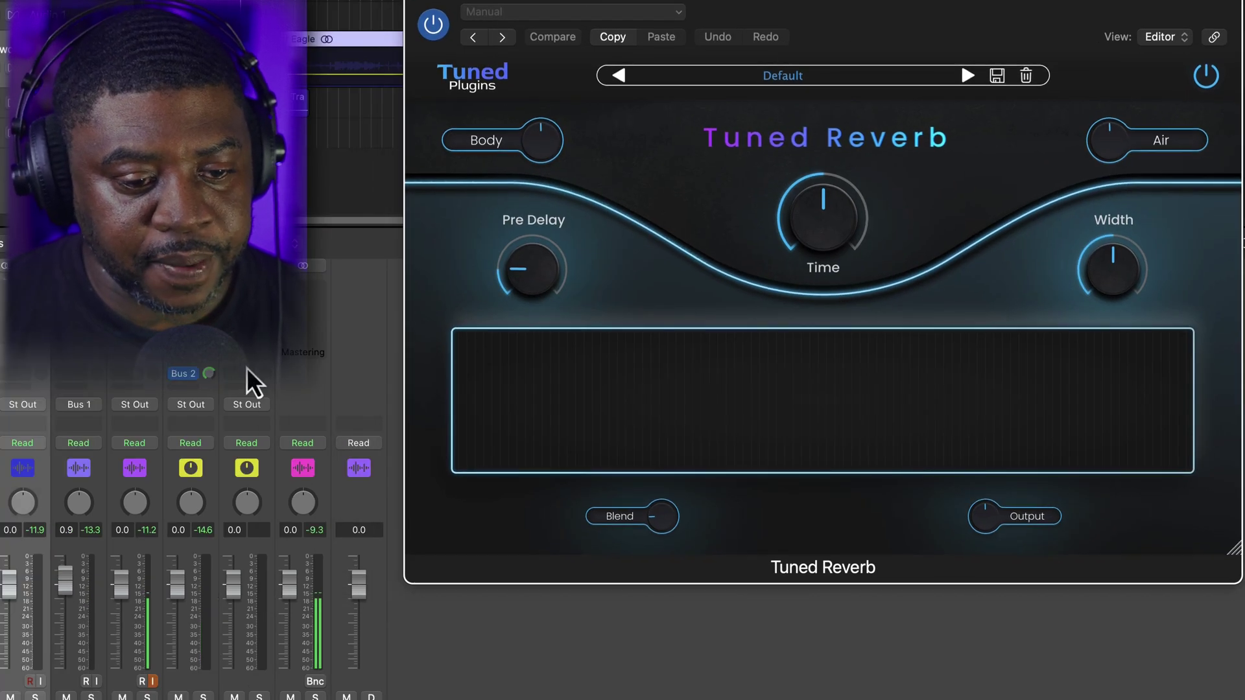
key(space)
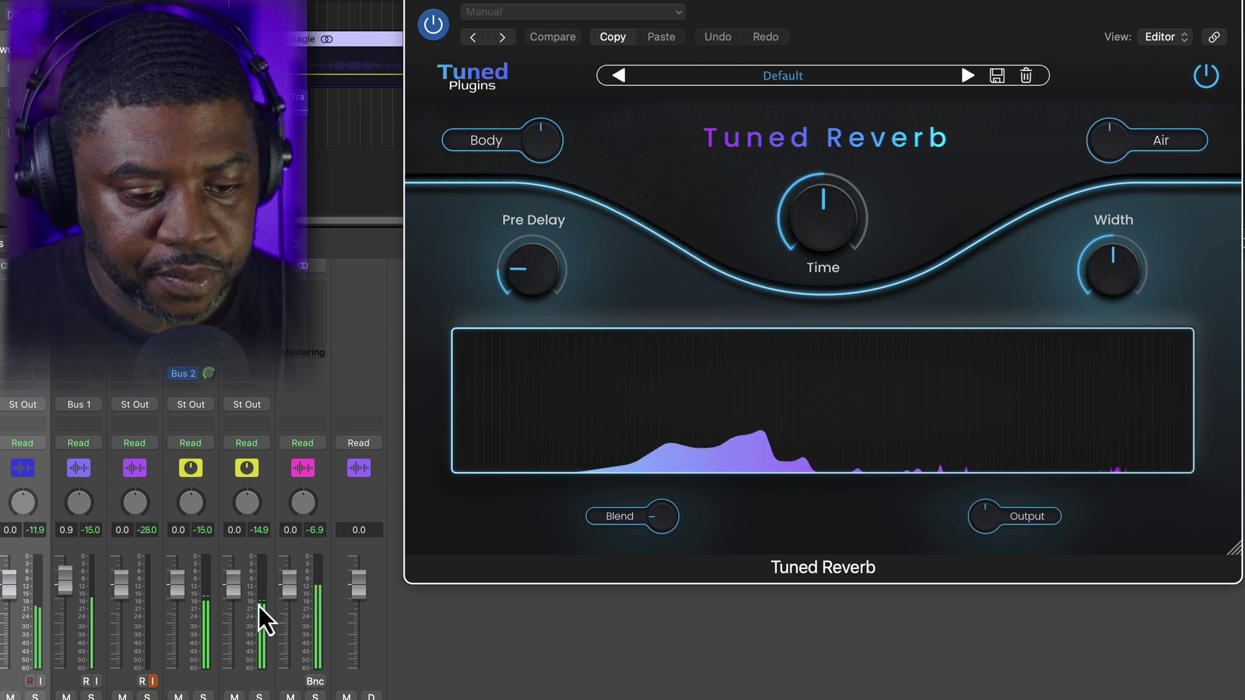
Lower the Aux 2 reverb channel's volume fader to -11.2 dB and move the Tuned Reverb window off the tracks area
drag(234, 585, 233, 627)
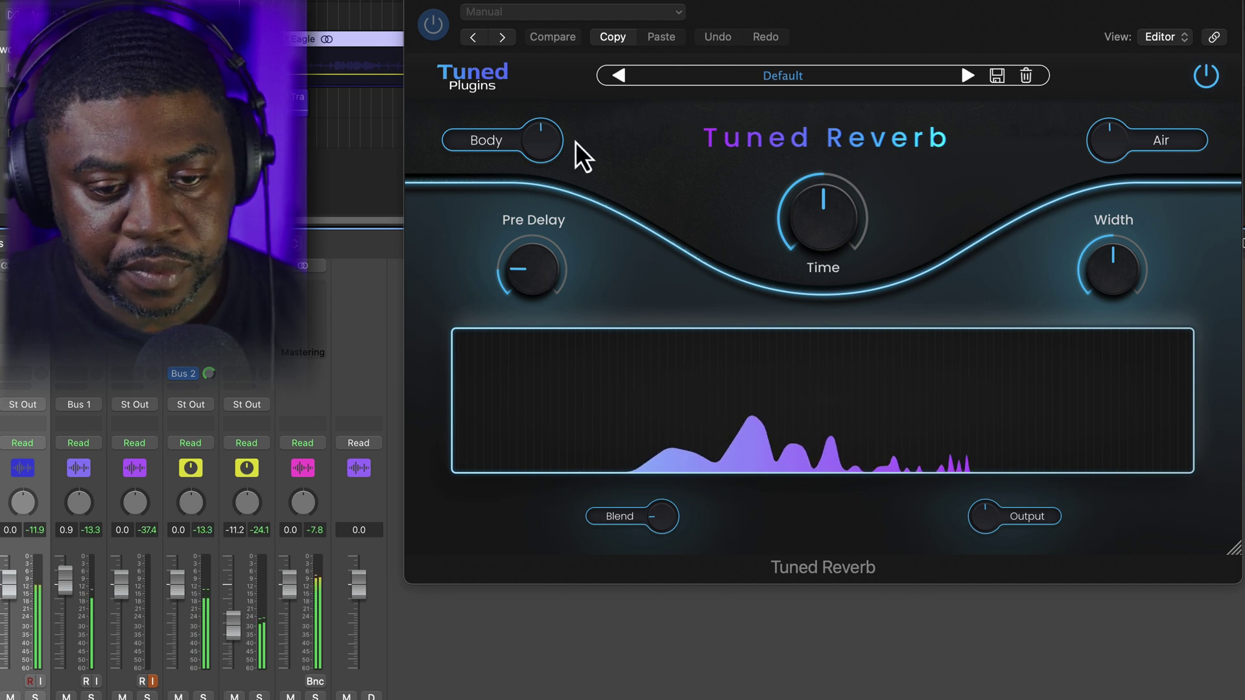
drag(800, 41, 579, 3)
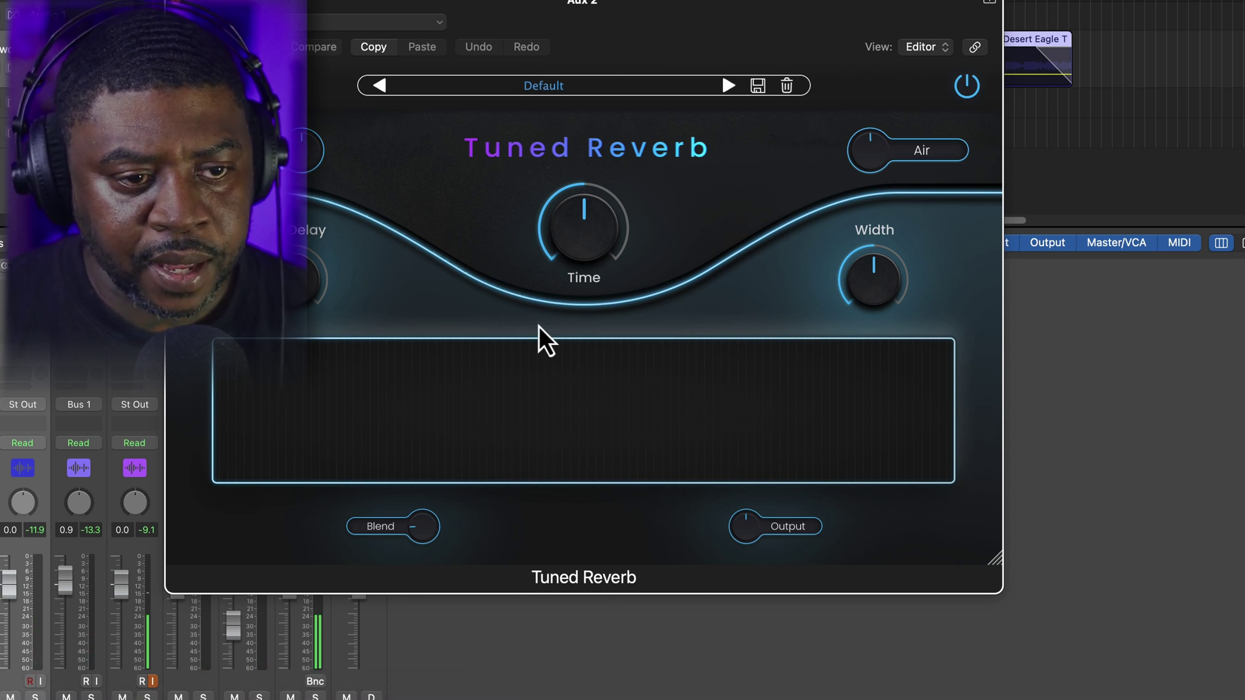
drag(671, 9, 693, 291)
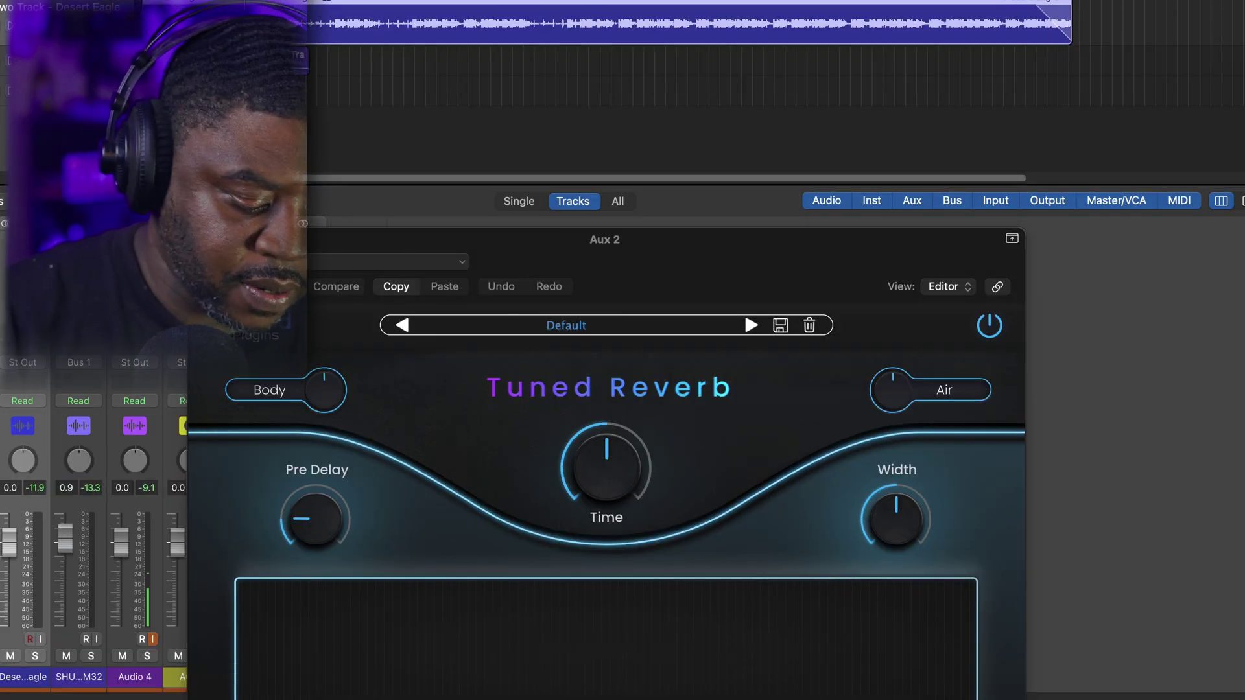
Shift the vocal region "Desert Eagle Two Track - Night Watcher Two track" slightly earlier on its track
key(super+Right)
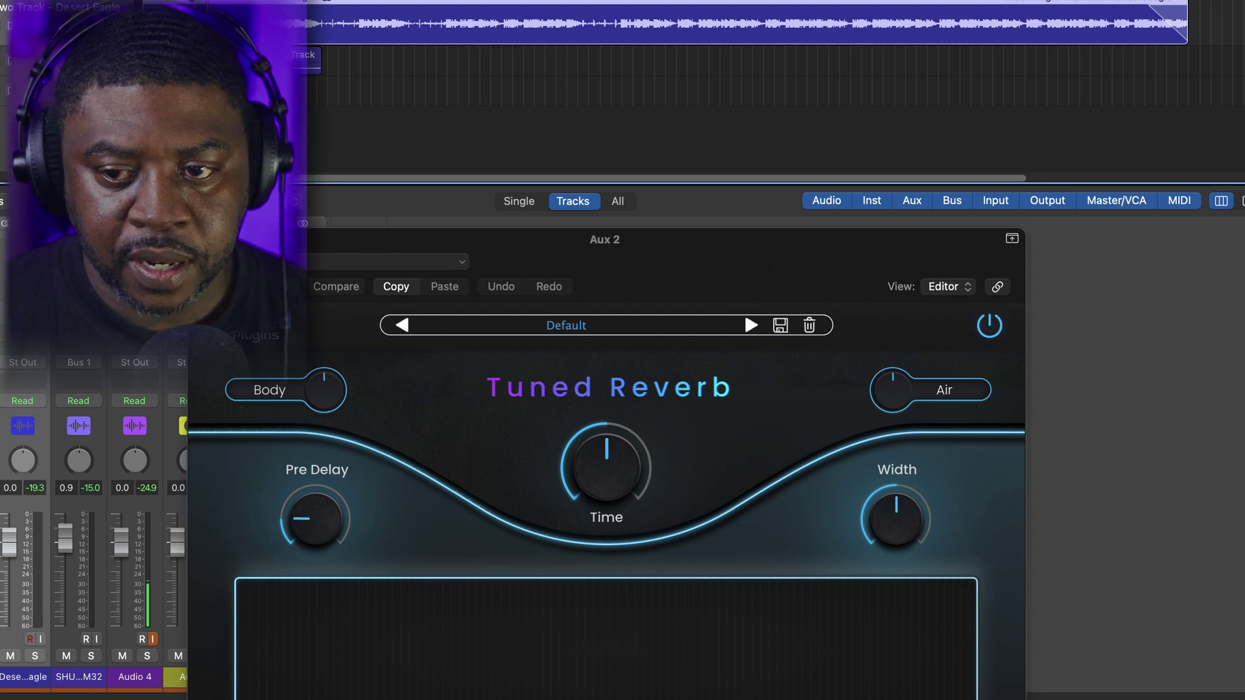
scroll(745, 91, down, 2)
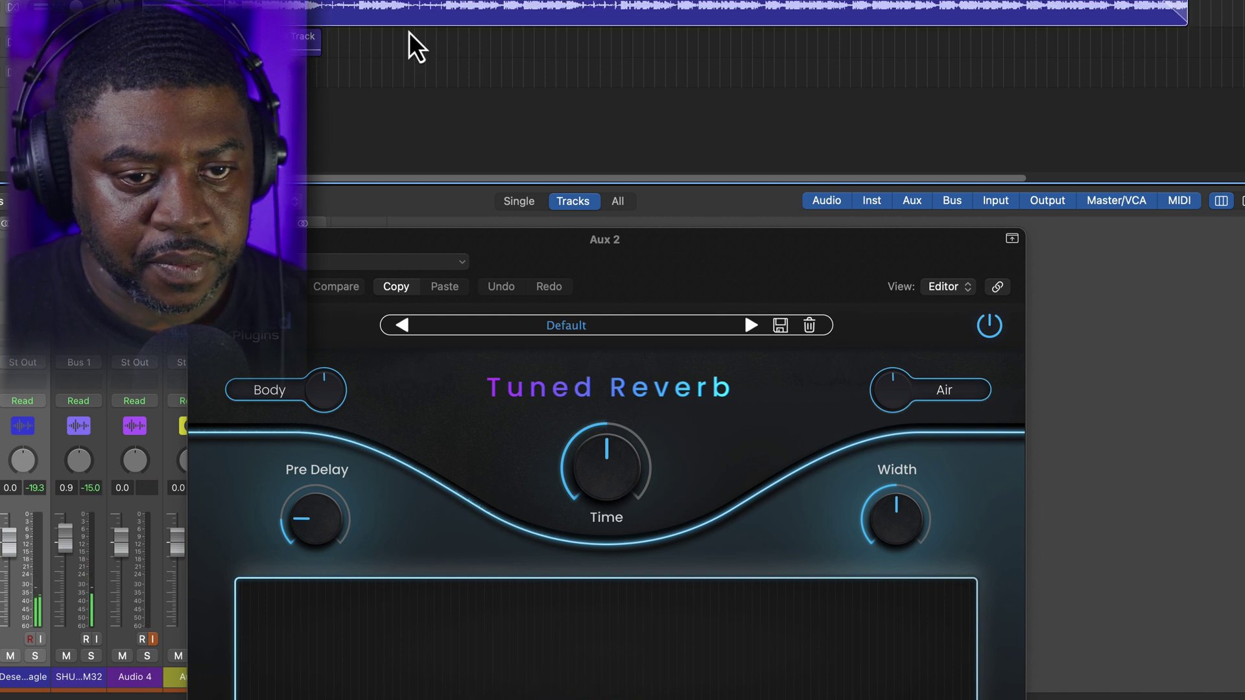
key(t)
key(Escape)
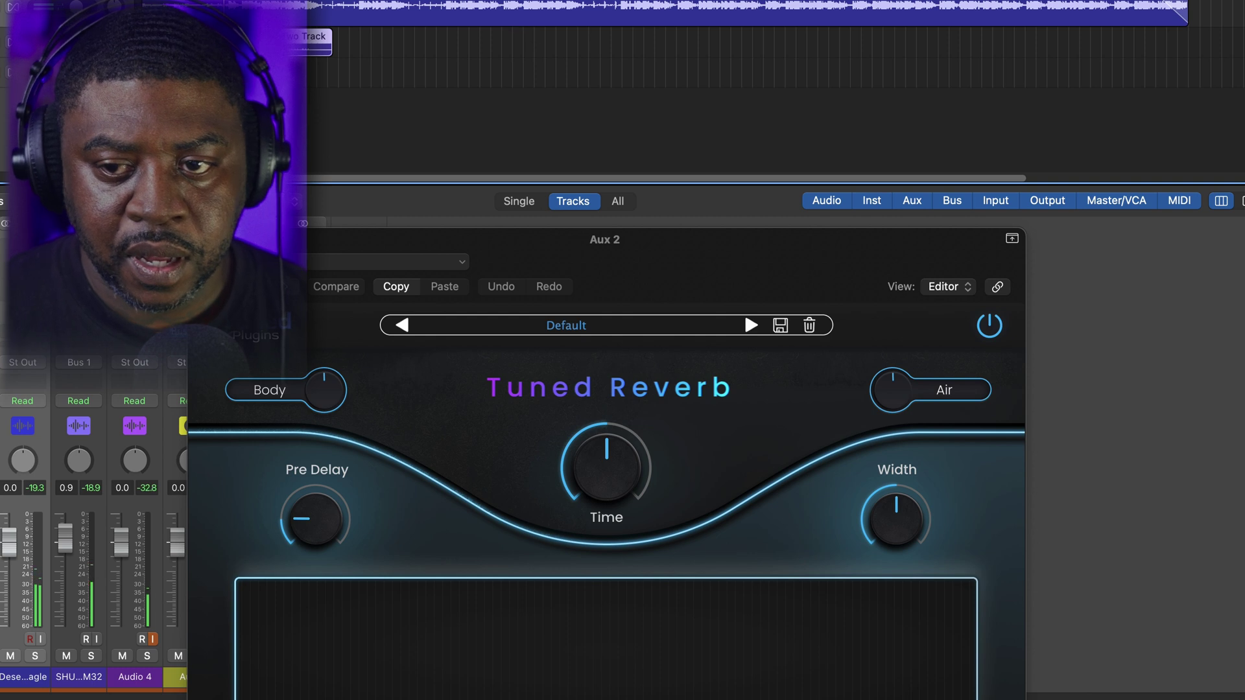
key(super+Right)
key(super+Down)
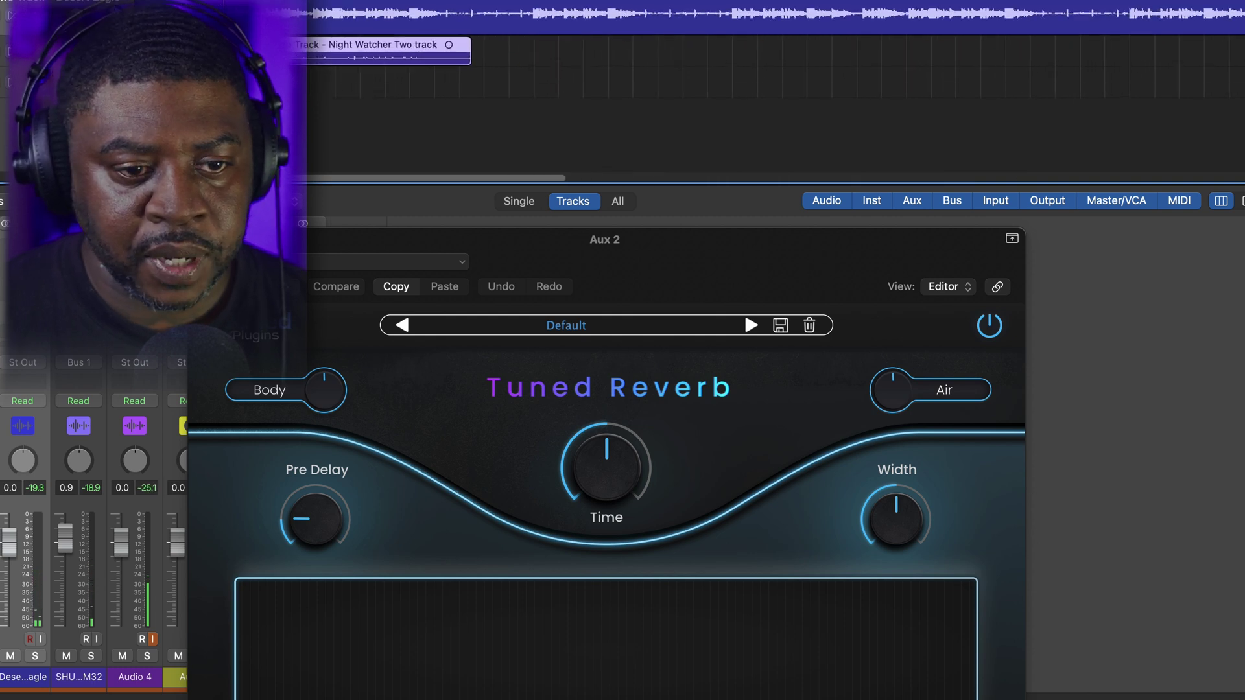
key(super+Down)
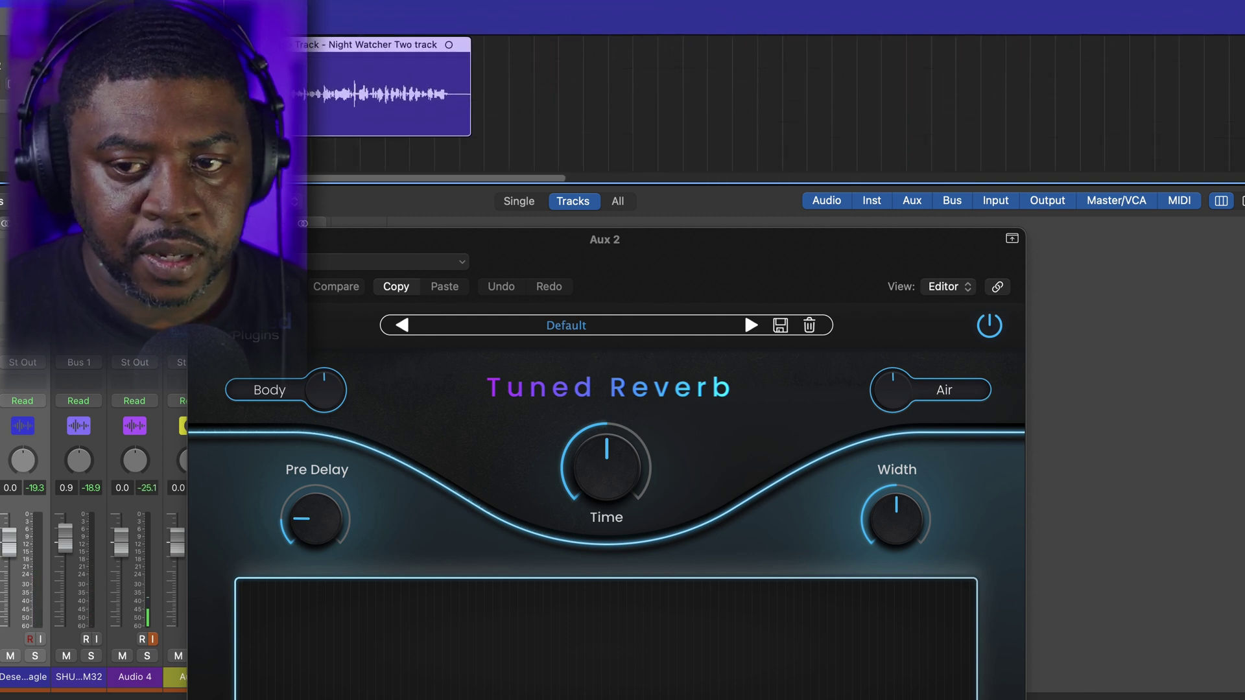
key(super+Right)
key(super+Right)
key(super+Right)
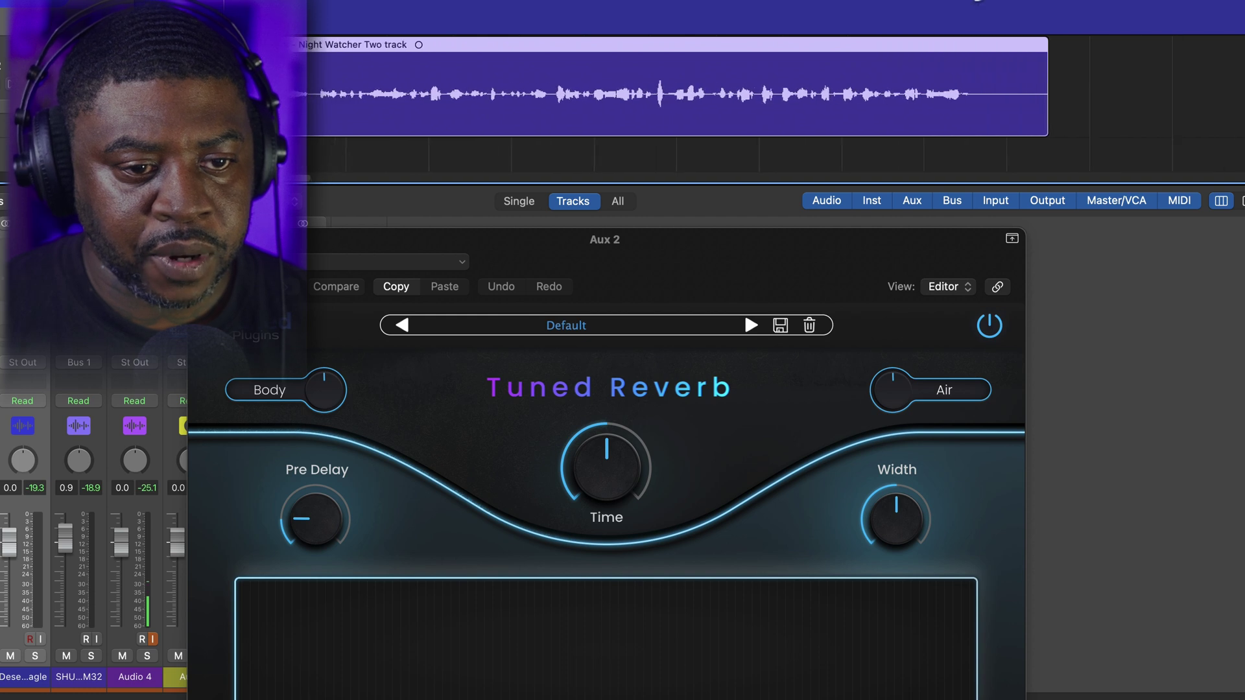
drag(277, 48, 382, 41)
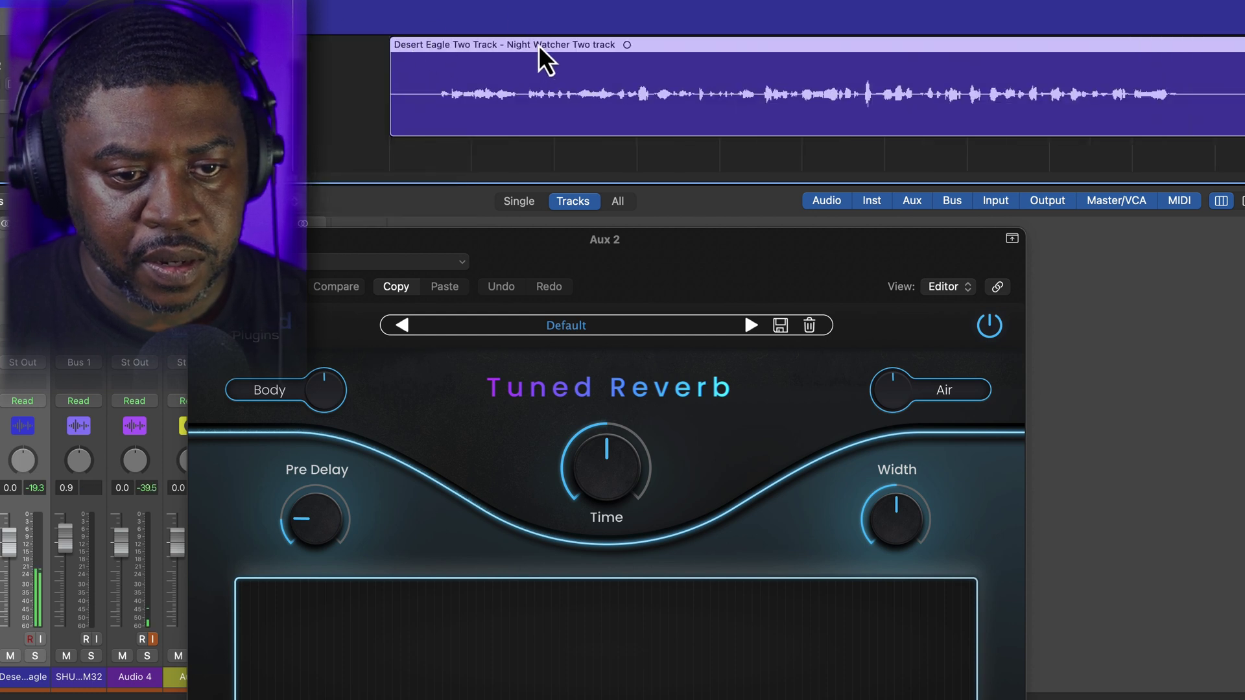
drag(536, 48, 431, 50)
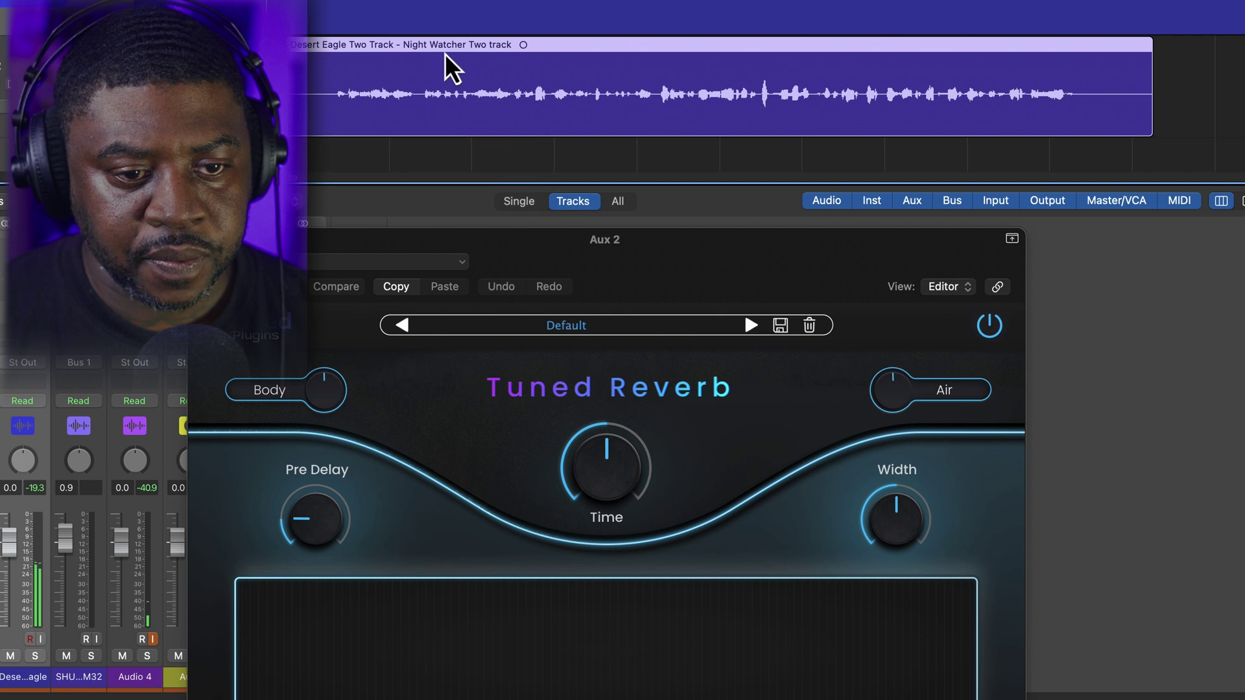
Play back the shifted vocal region against the beat and reposition the Tuned Reverb window
key(space)
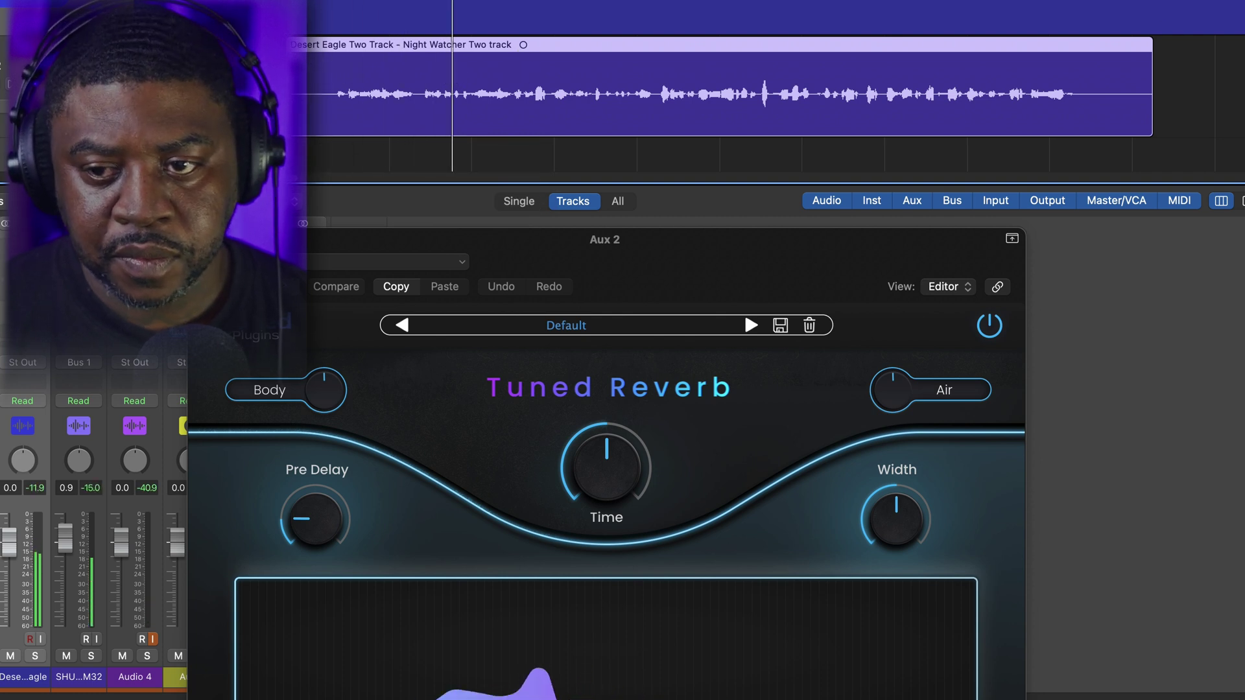
scroll(713, 91, right, 10)
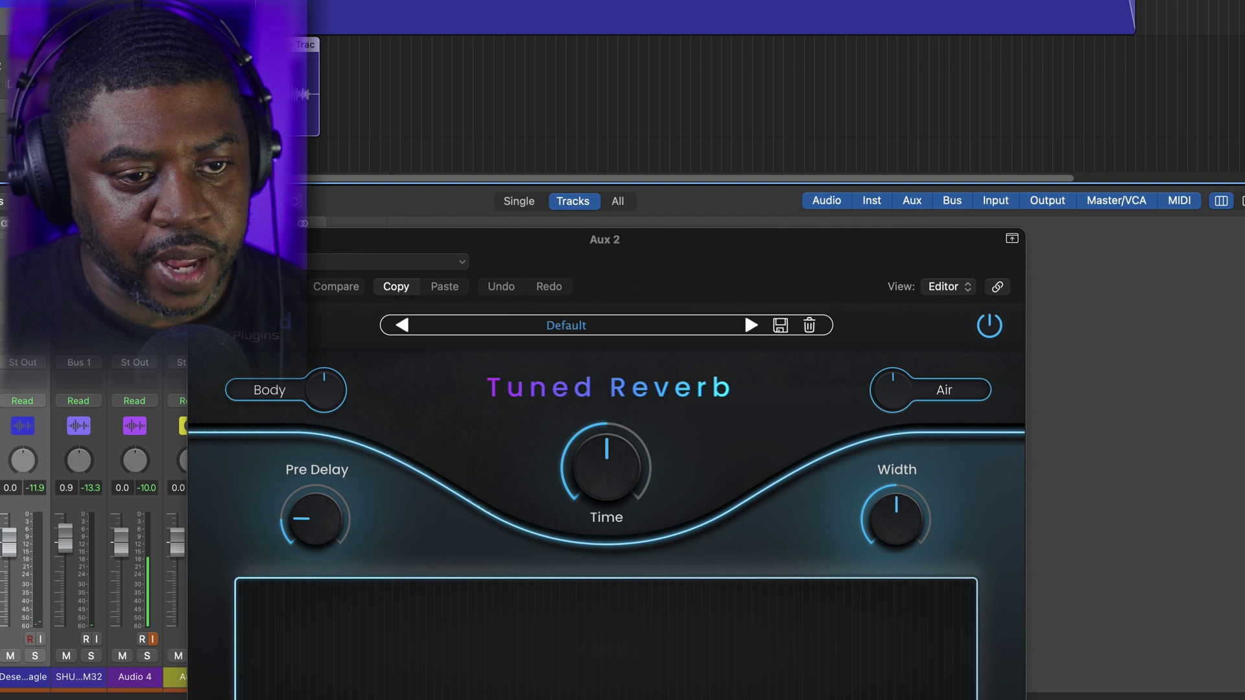
drag(895, 266, 1042, 201)
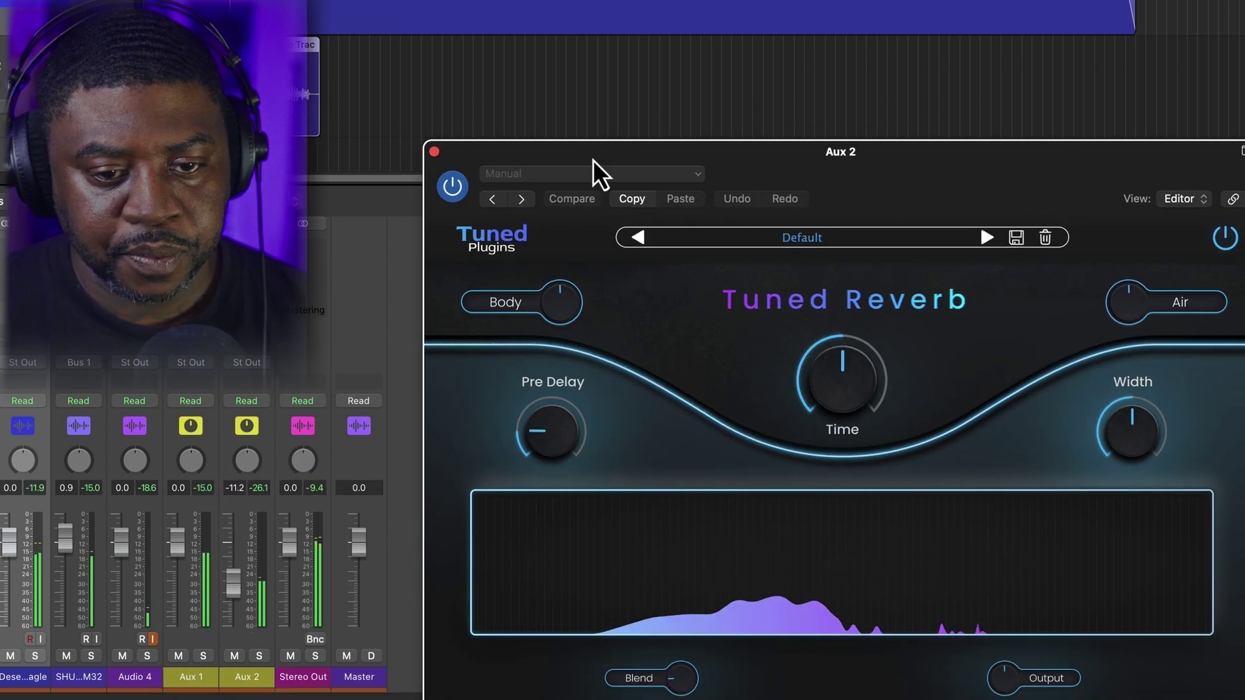
drag(592, 160, 441, 31)
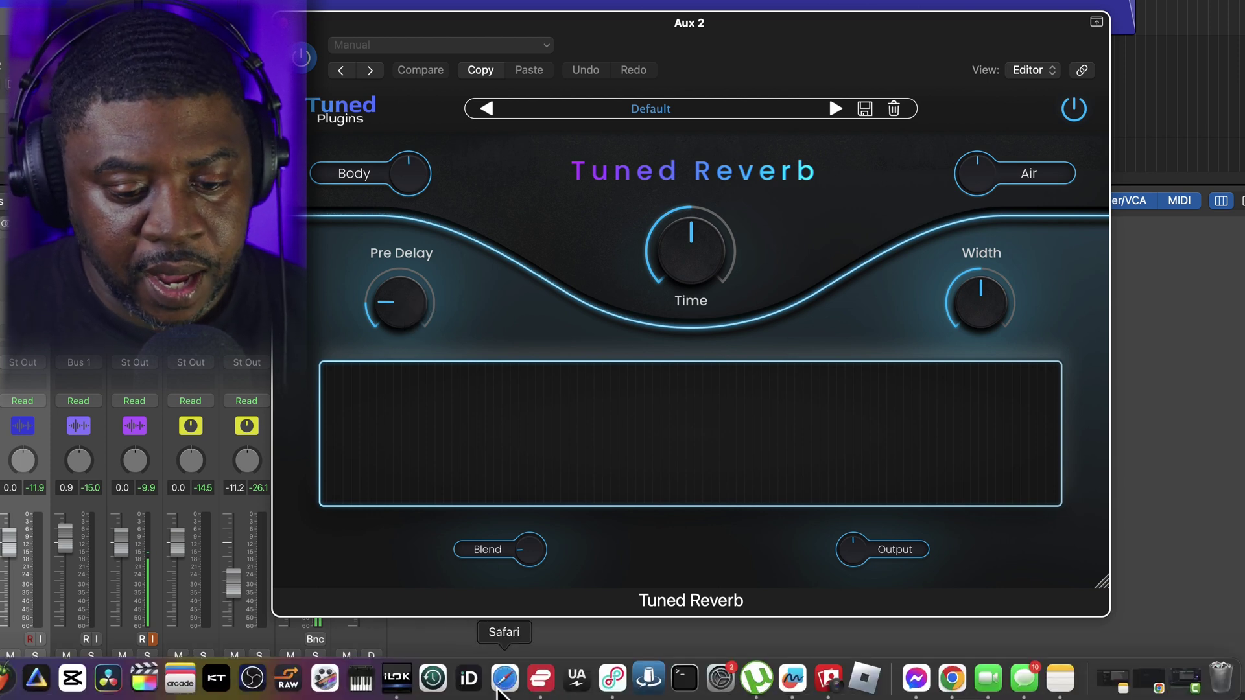
Switch to Safari and open the musicbydarcy.com website
click(506, 681)
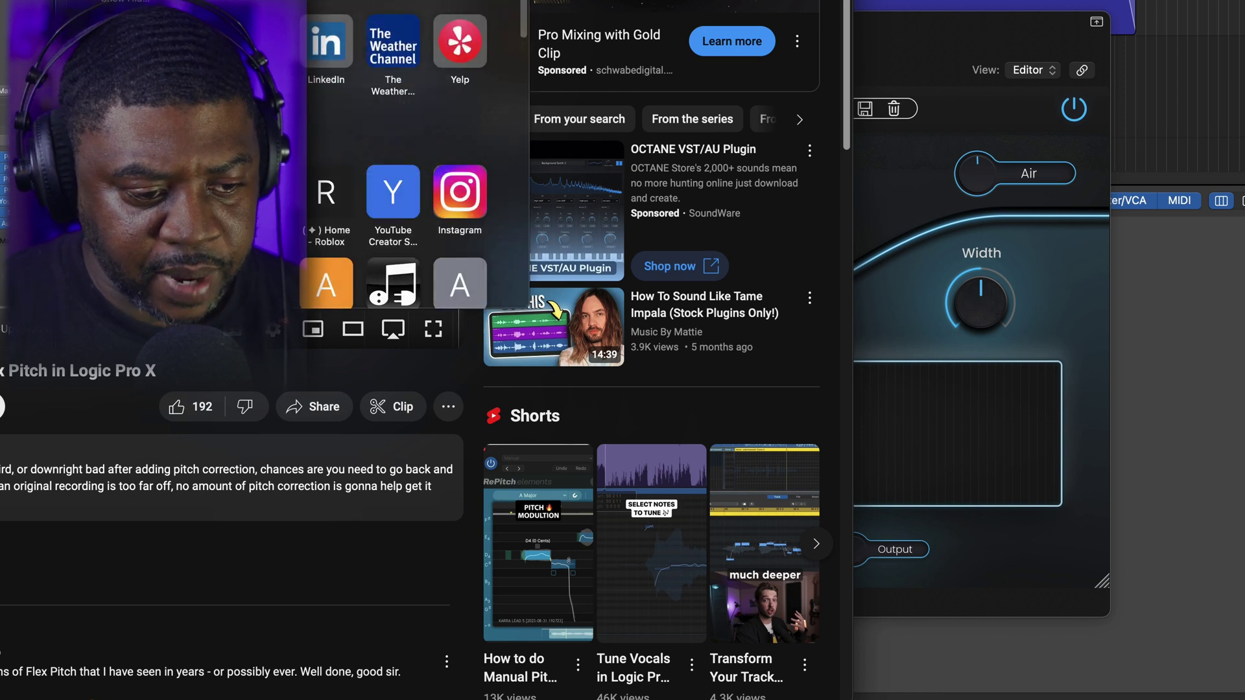
key(Escape)
click(558, 30)
text(music)
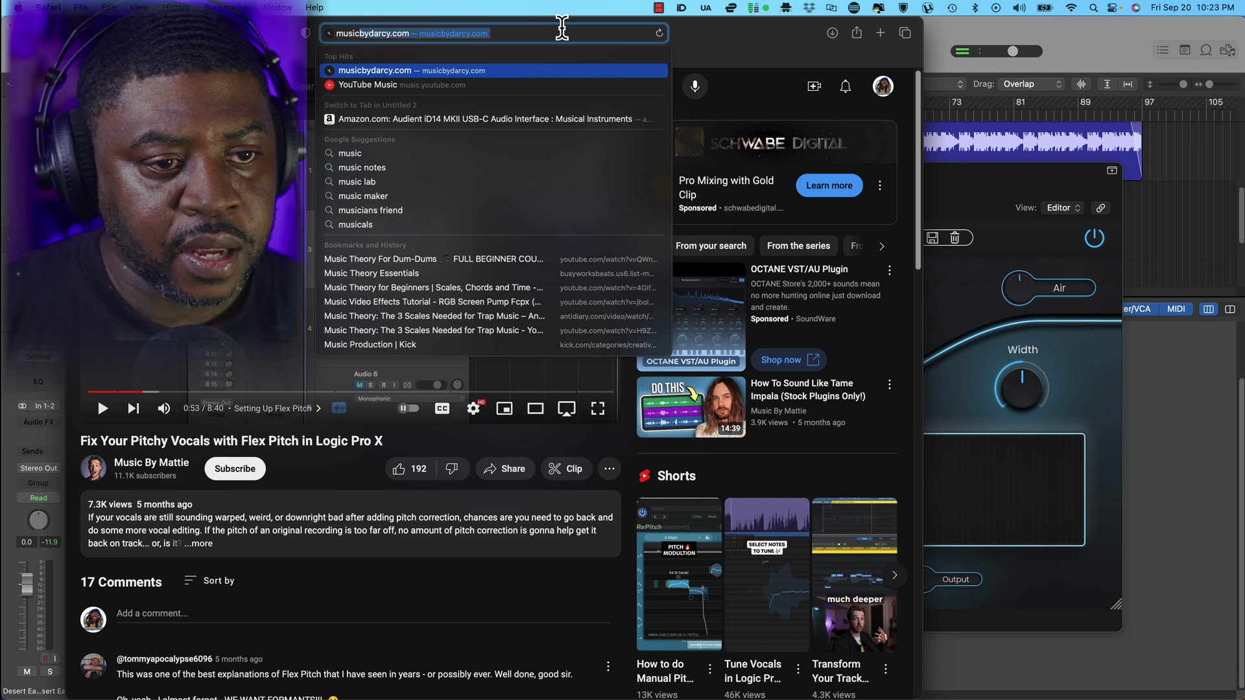
key(Return)
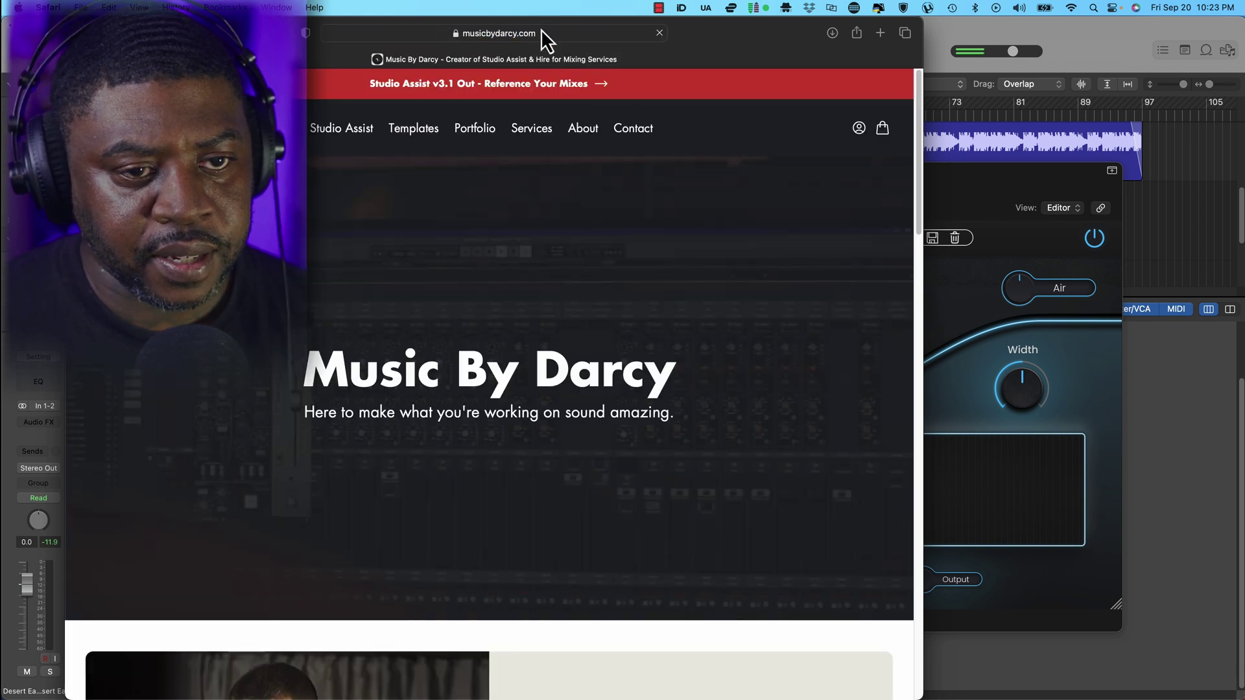
Search Google for "reverb time calculator marcy"
click(542, 30)
text(mi)
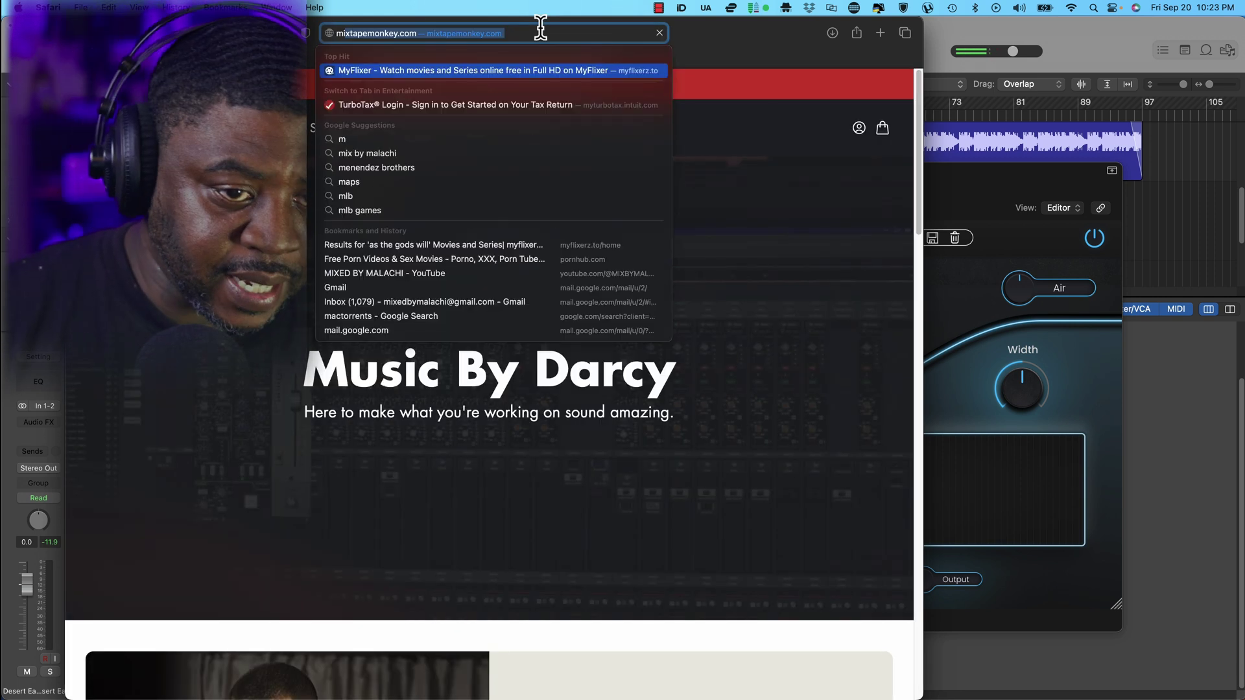
text(x)
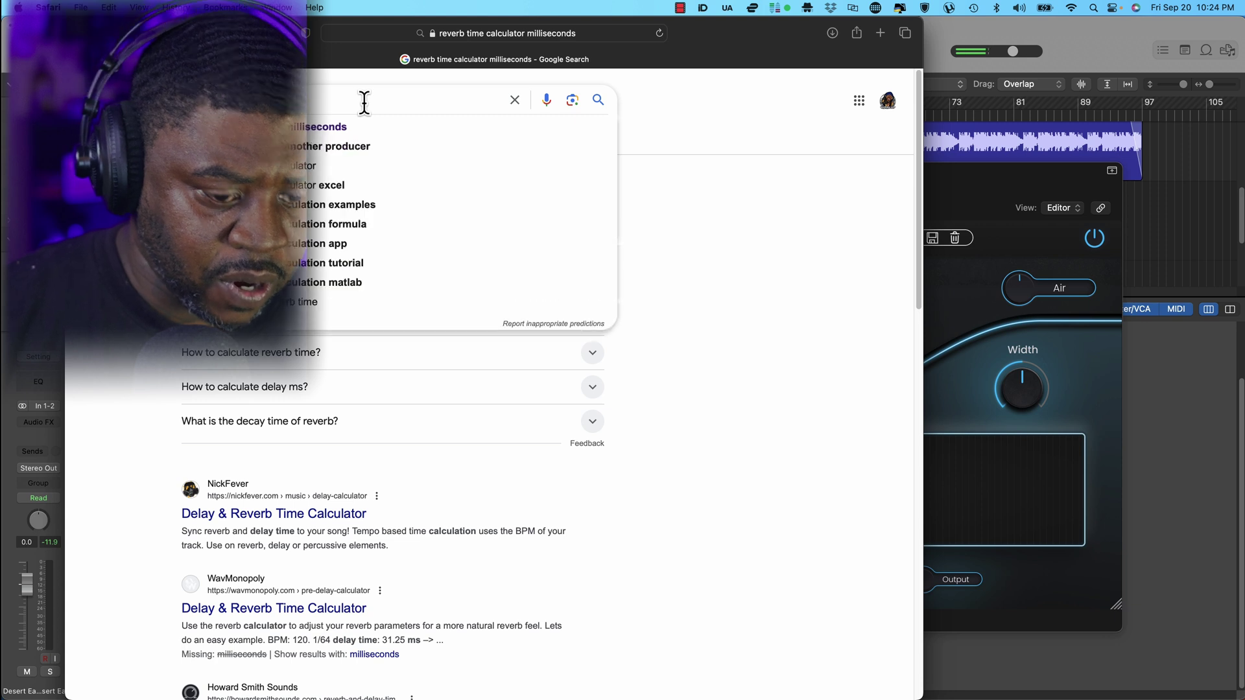
text(music by darcy)
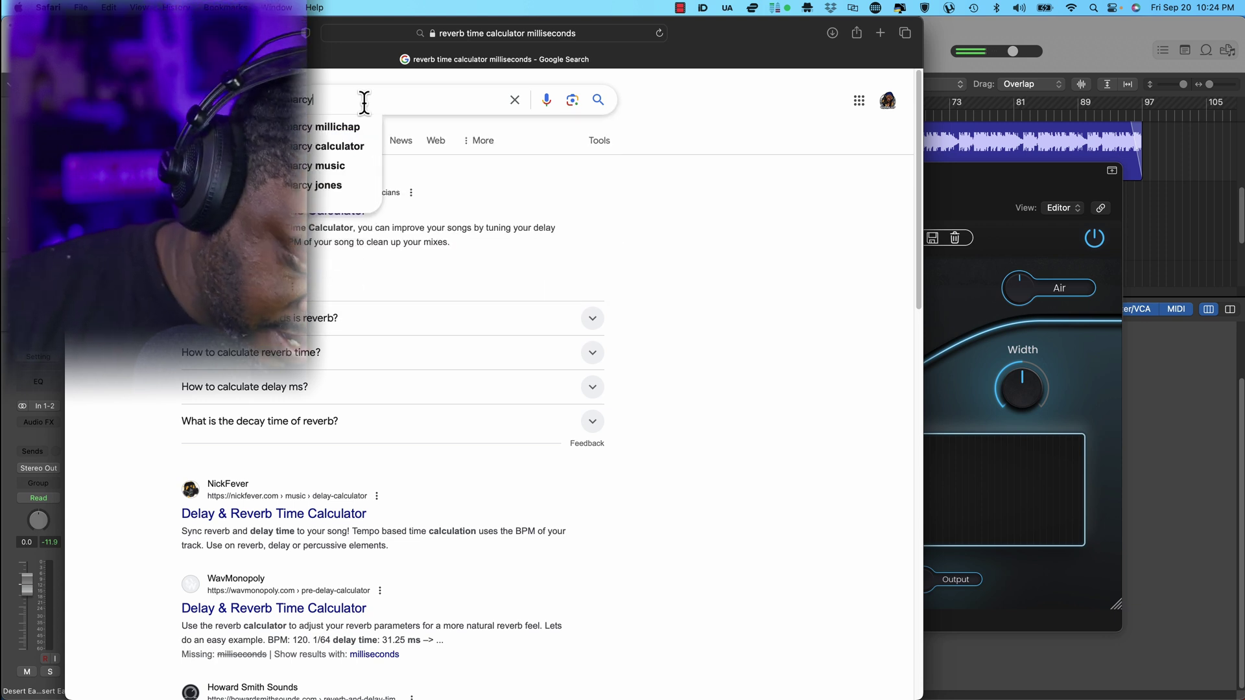
key(Return)
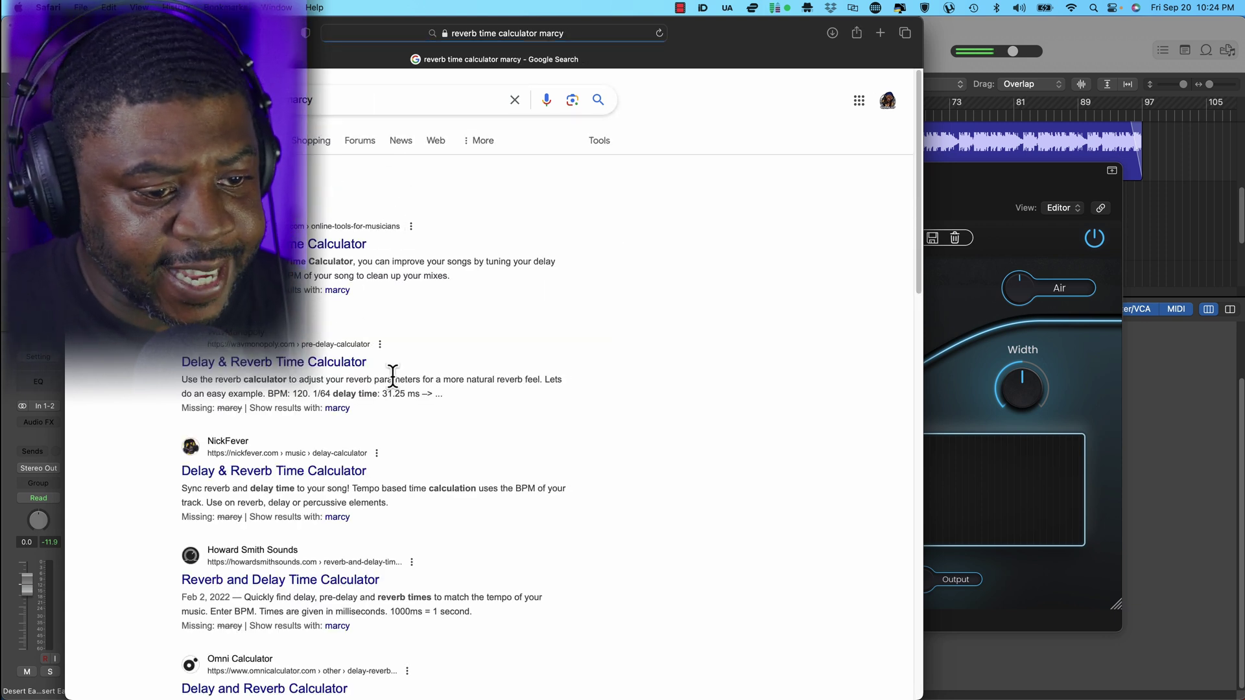
Open Omni Calculator's Delay and Reverb Calculator from the search results, and return to the results page
scroll(387, 448, down, 1)
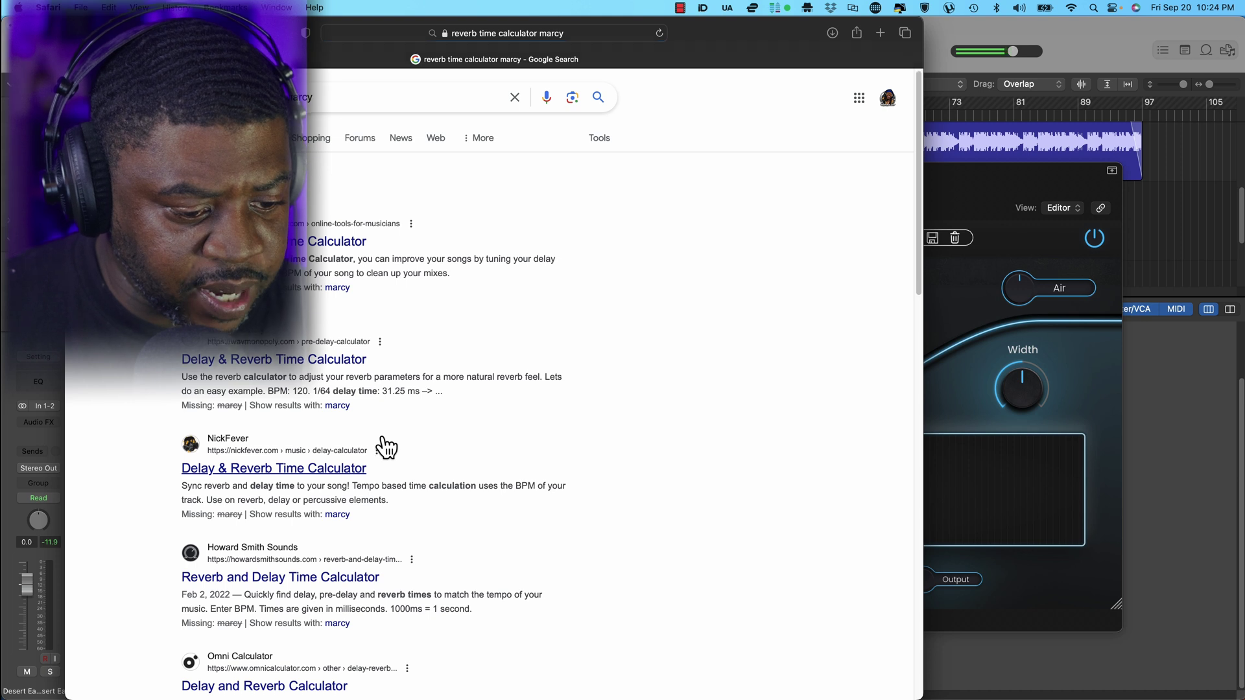
scroll(386, 447, down, 8)
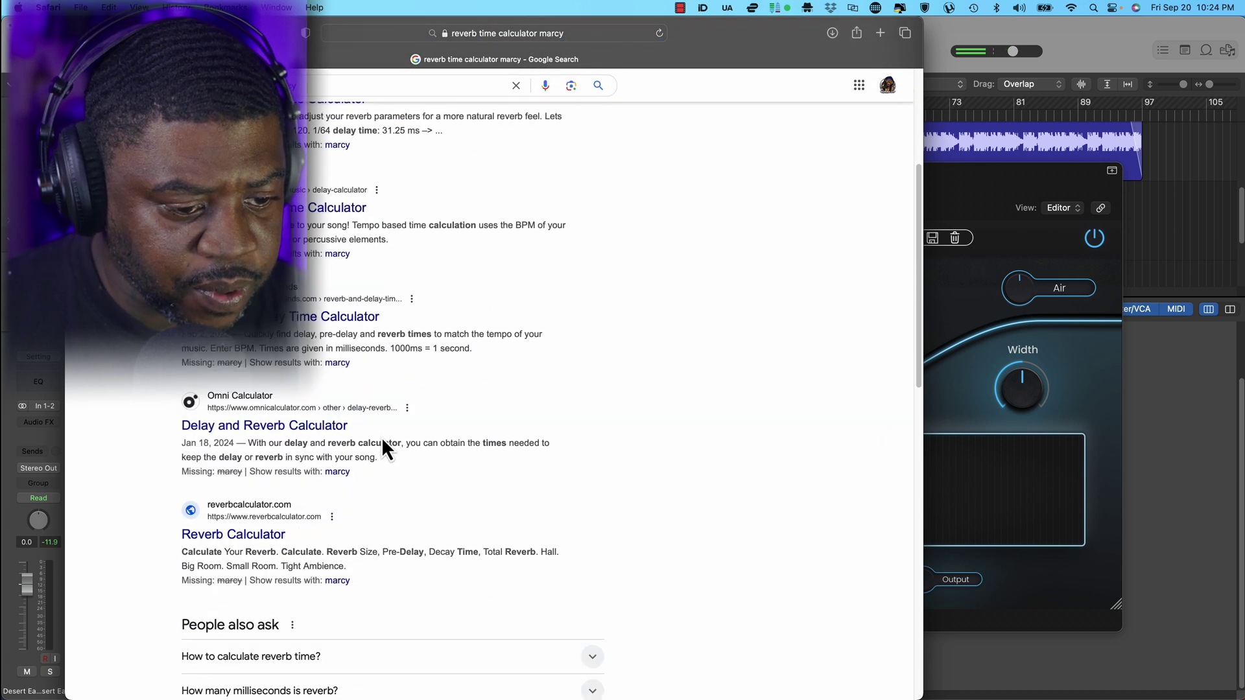
click(286, 428)
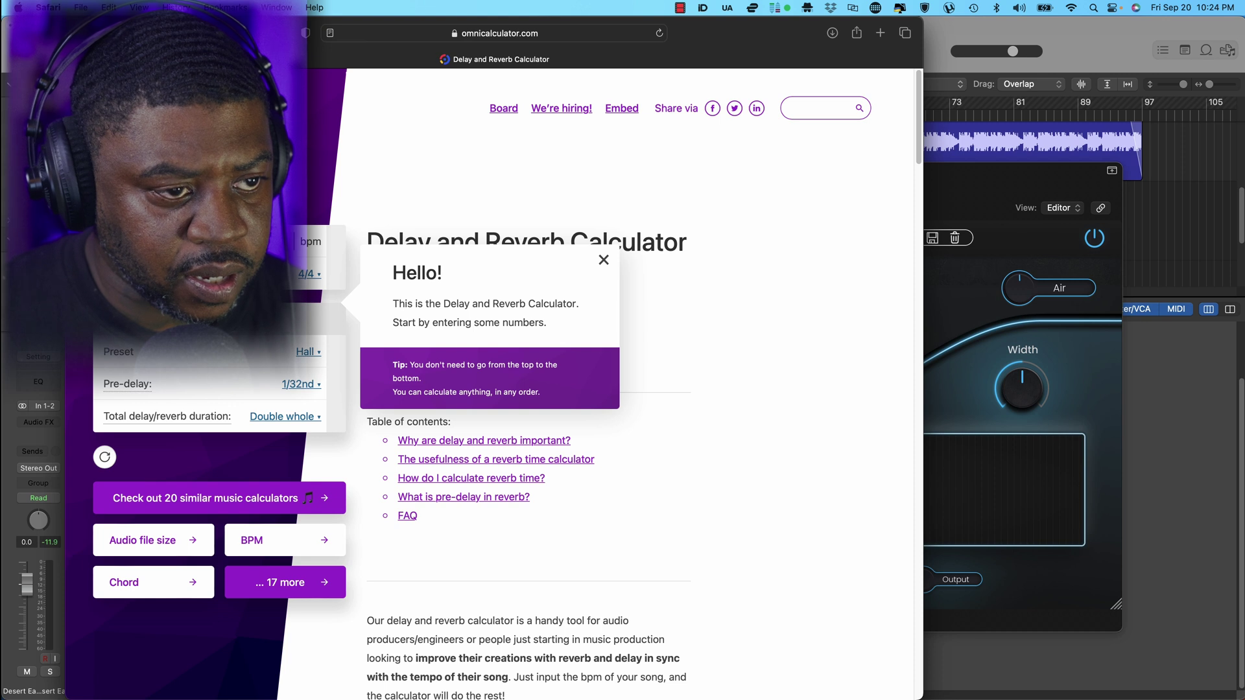
key(super+bracketleft)
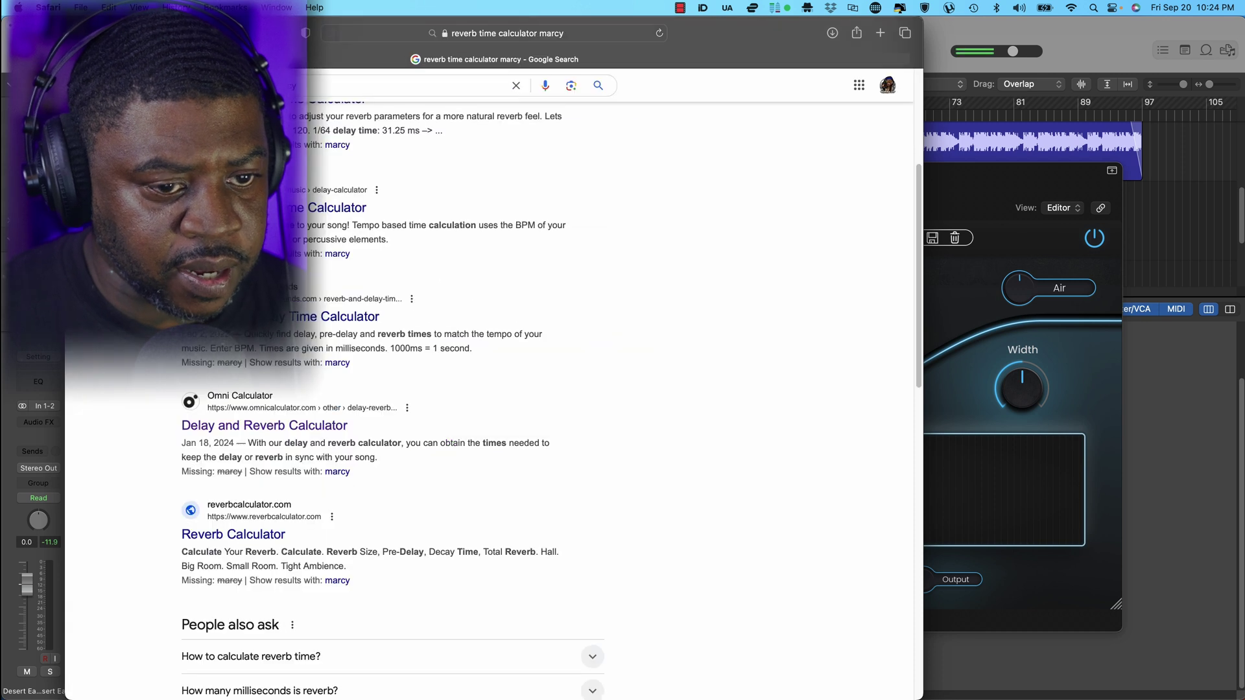
Search Google for "music by darcy reverb time" and open the MilliCalcs tempo milliseconds calculator
click(337, 79)
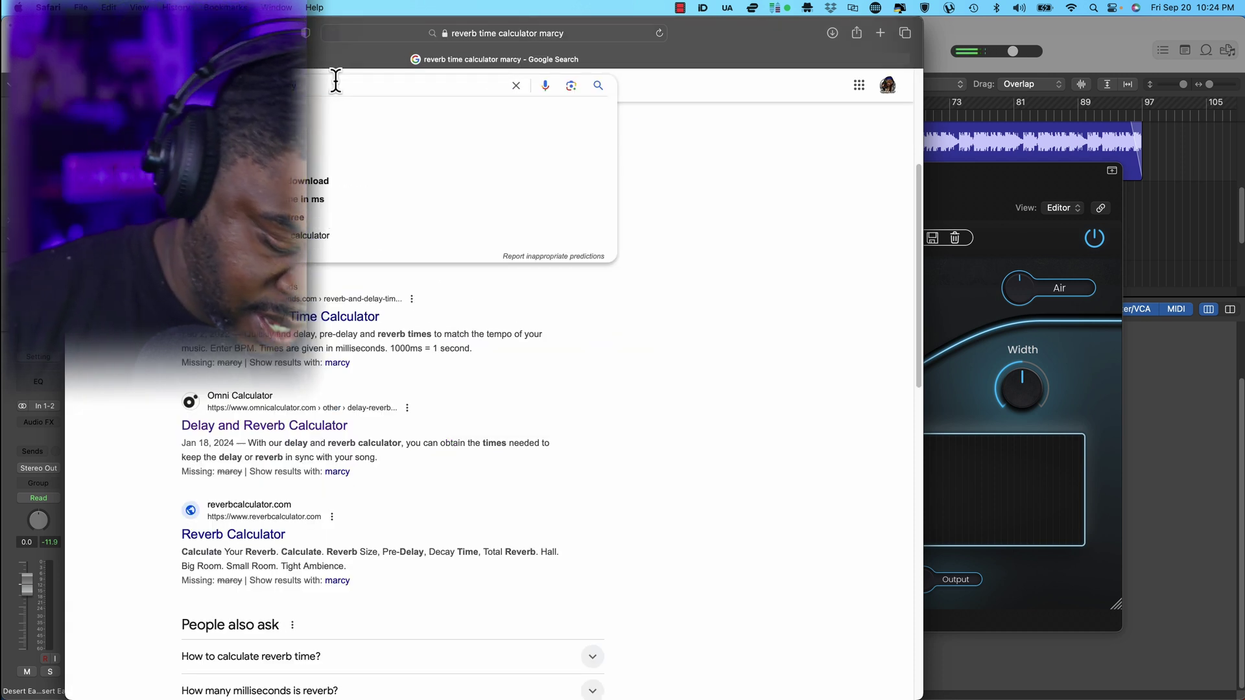
key(BackSpace)
key(BackSpace)
key(BackSpace)
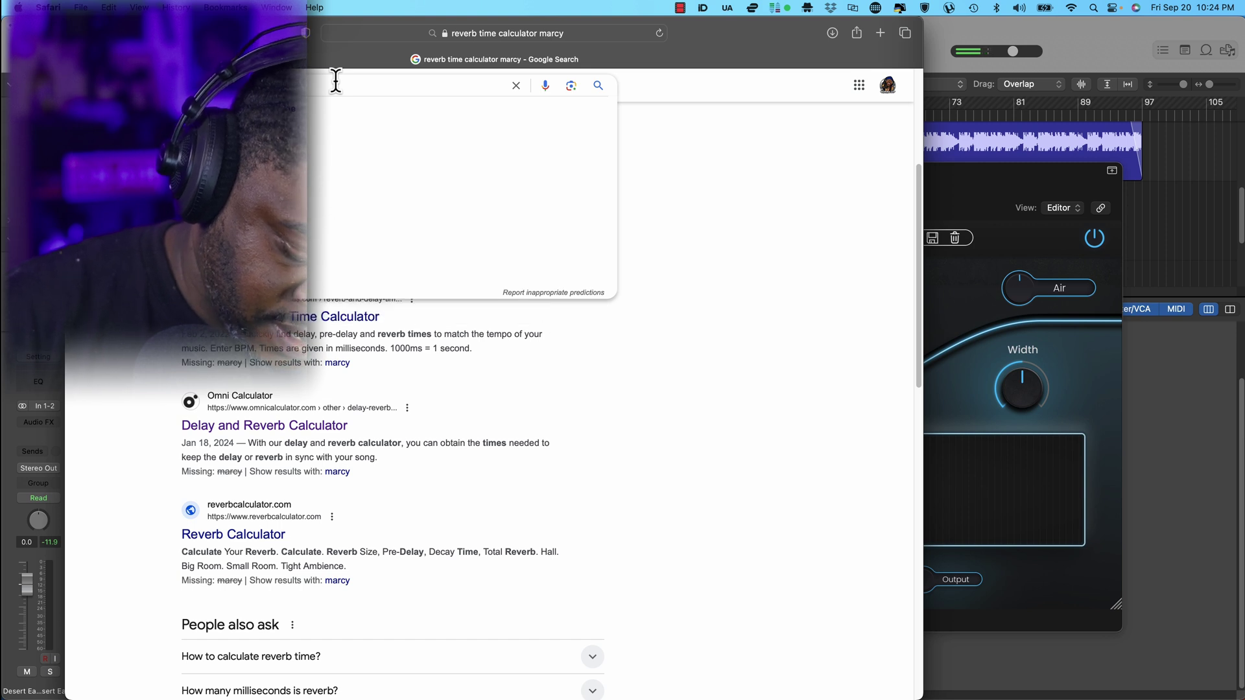
key(BackSpace)
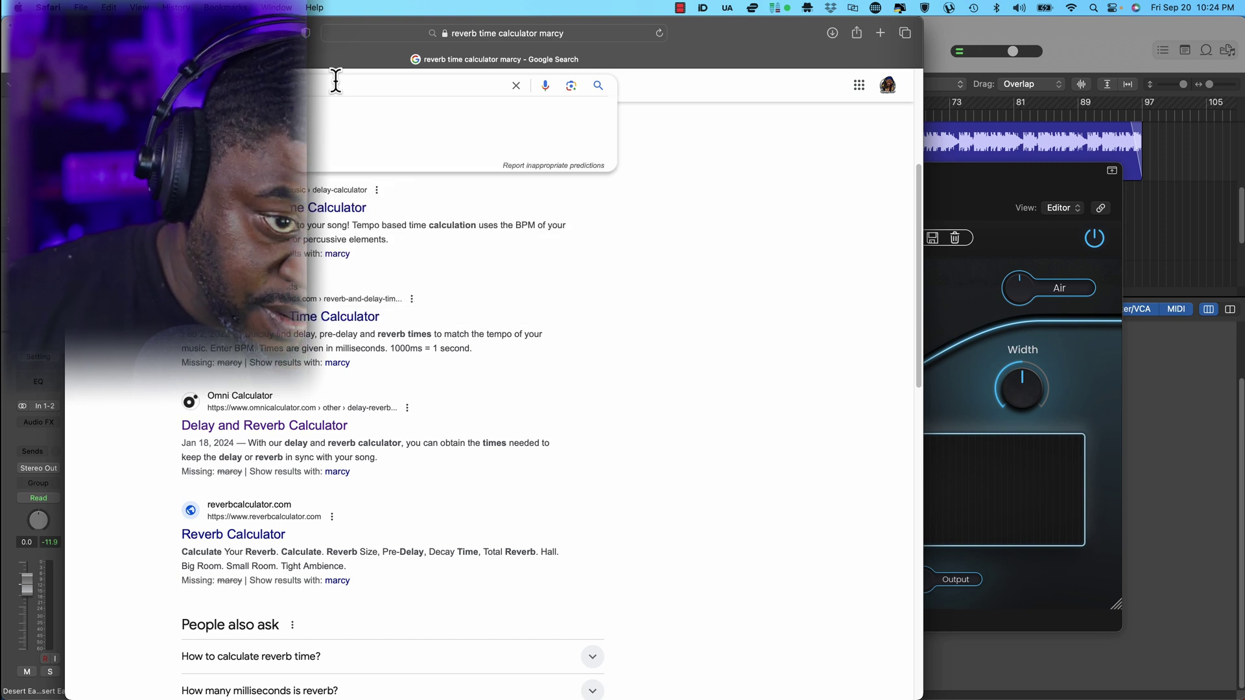
key(Return)
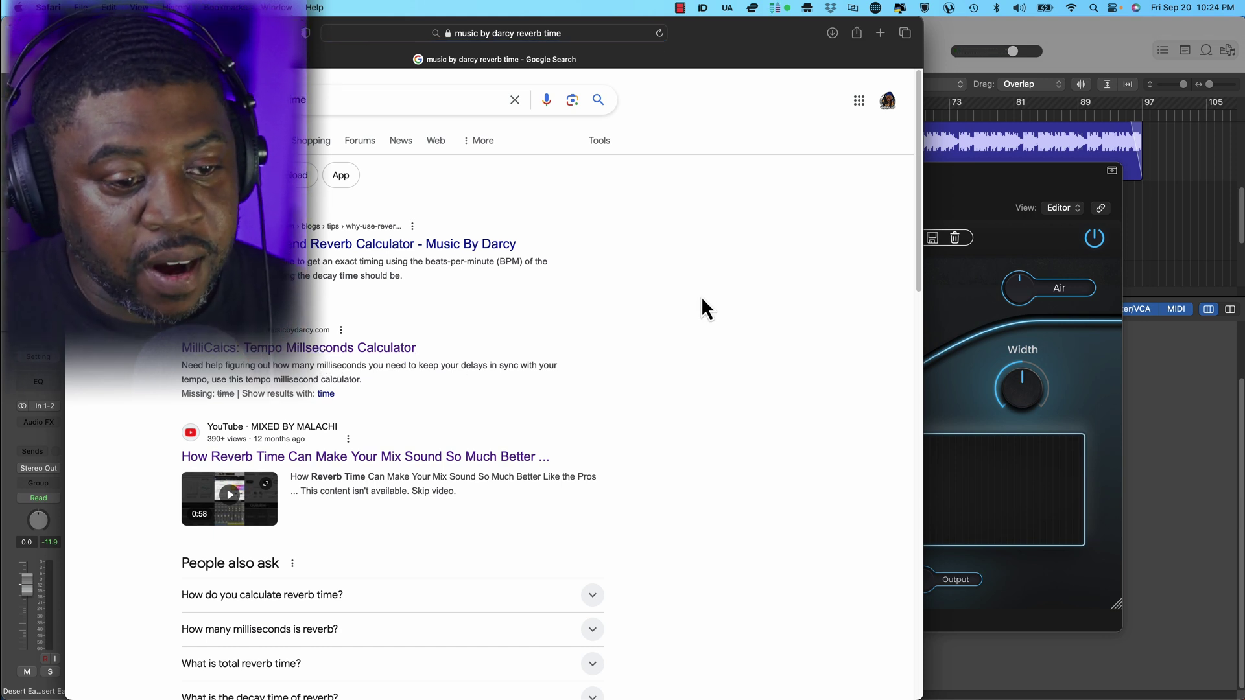
click(286, 351)
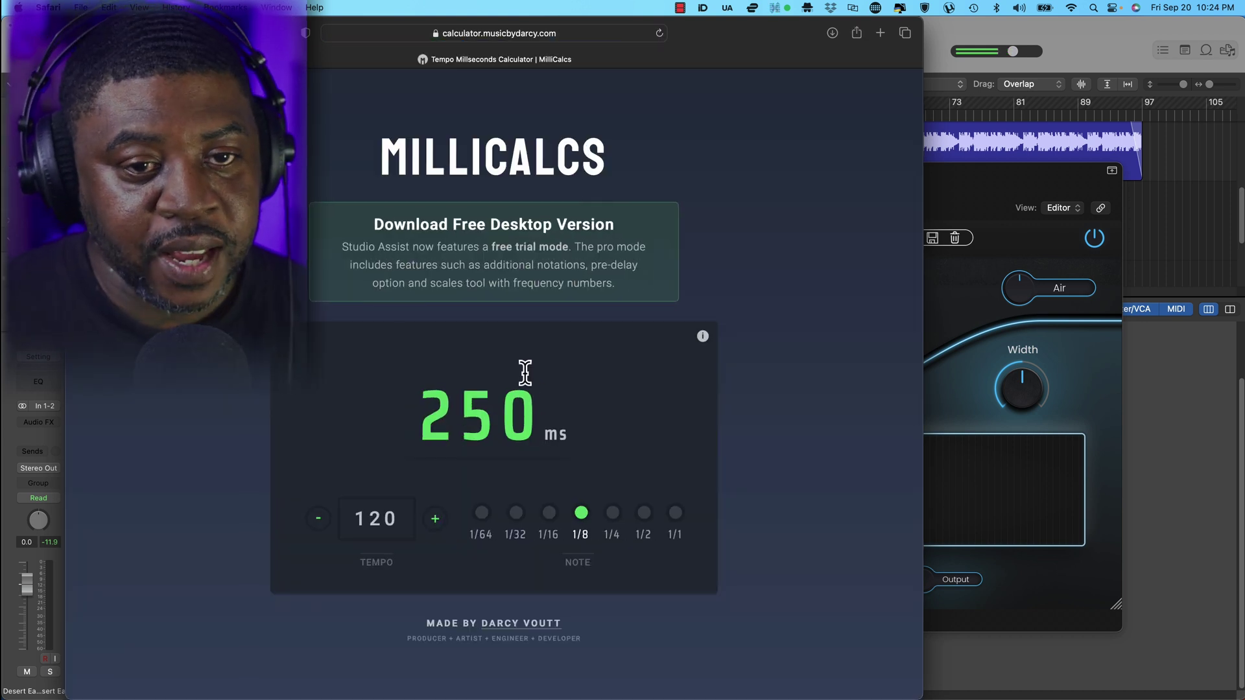
Calculate the reverb time in MilliCalcs with a tempo of 135 and a 1/2 note, keeping the calculator window in view
drag(708, 42, 821, 35)
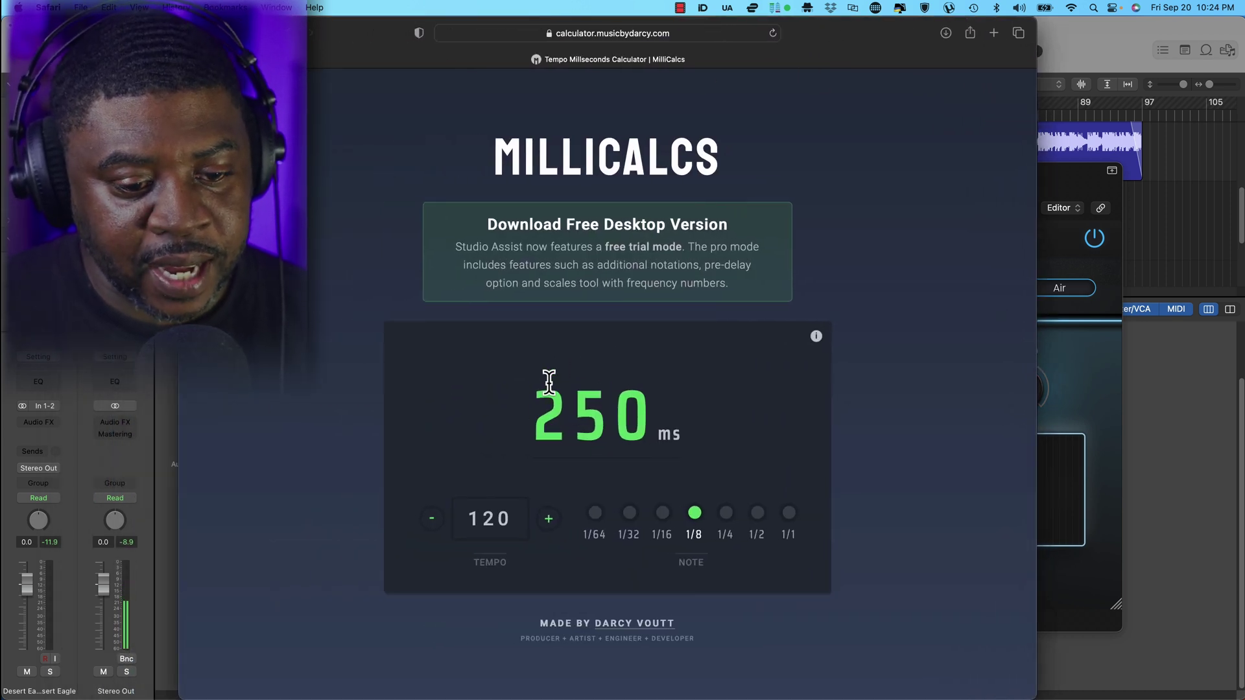
click(551, 525)
click(551, 525)
click(551, 526)
click(552, 525)
click(551, 525)
click(551, 525)
click(550, 520)
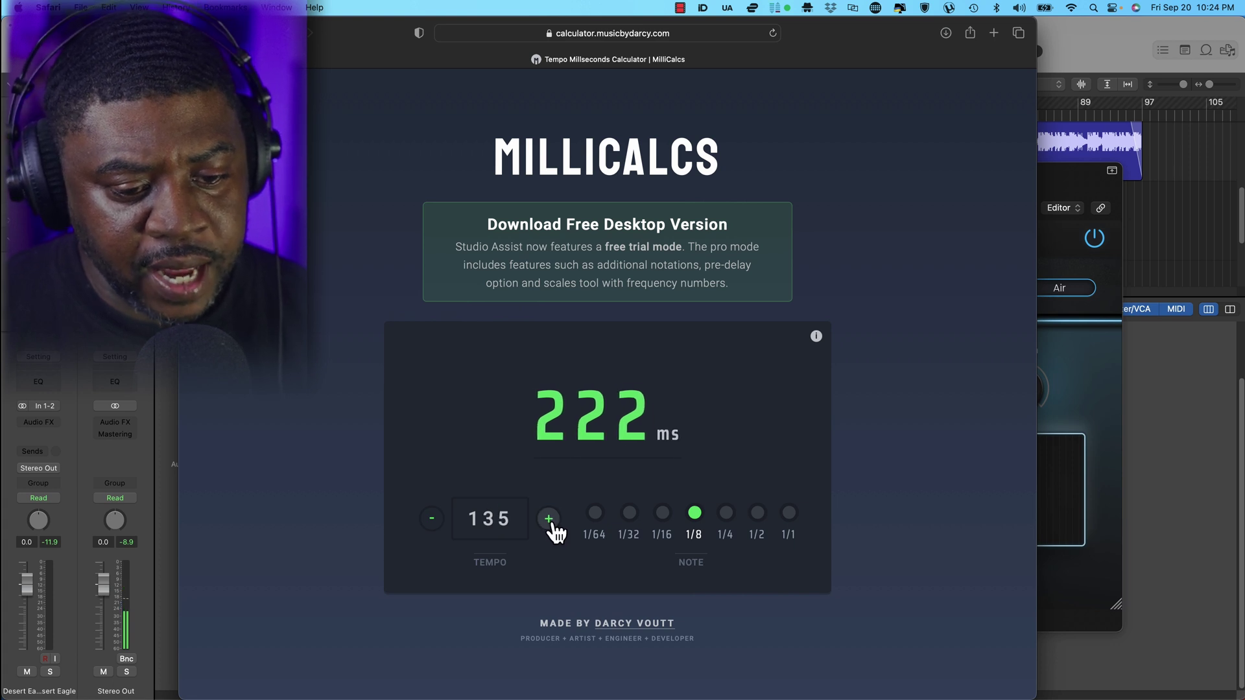
click(757, 513)
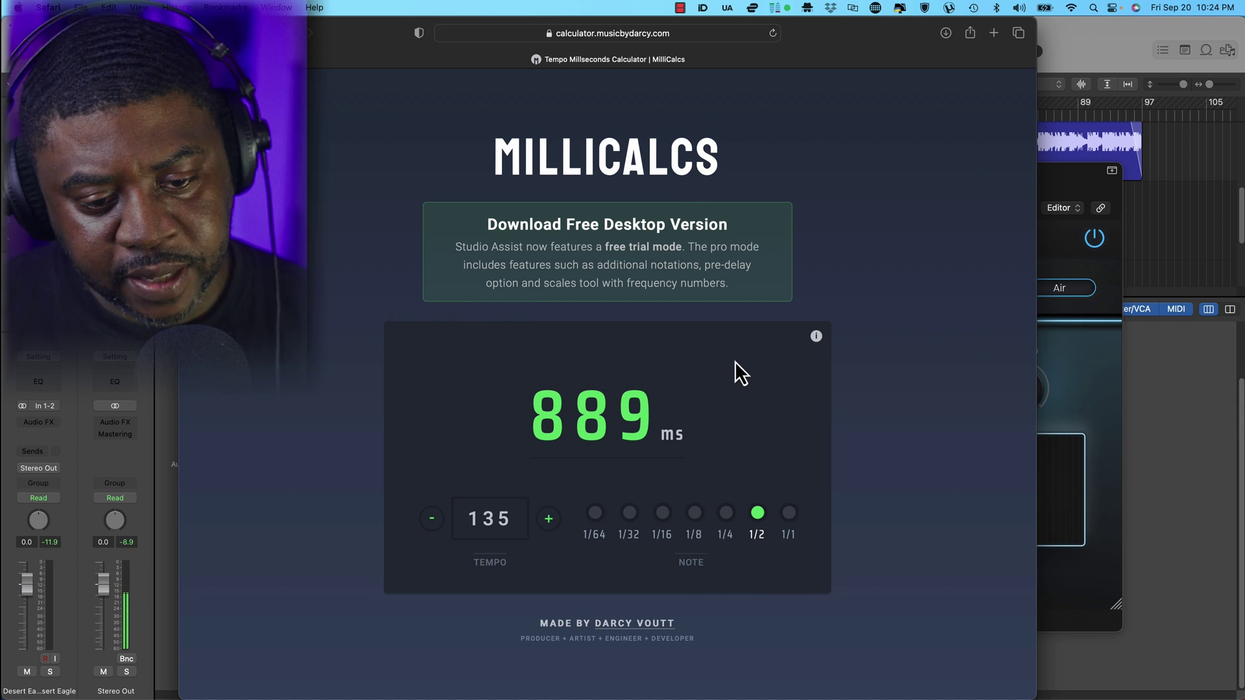
drag(869, 36, 811, 44)
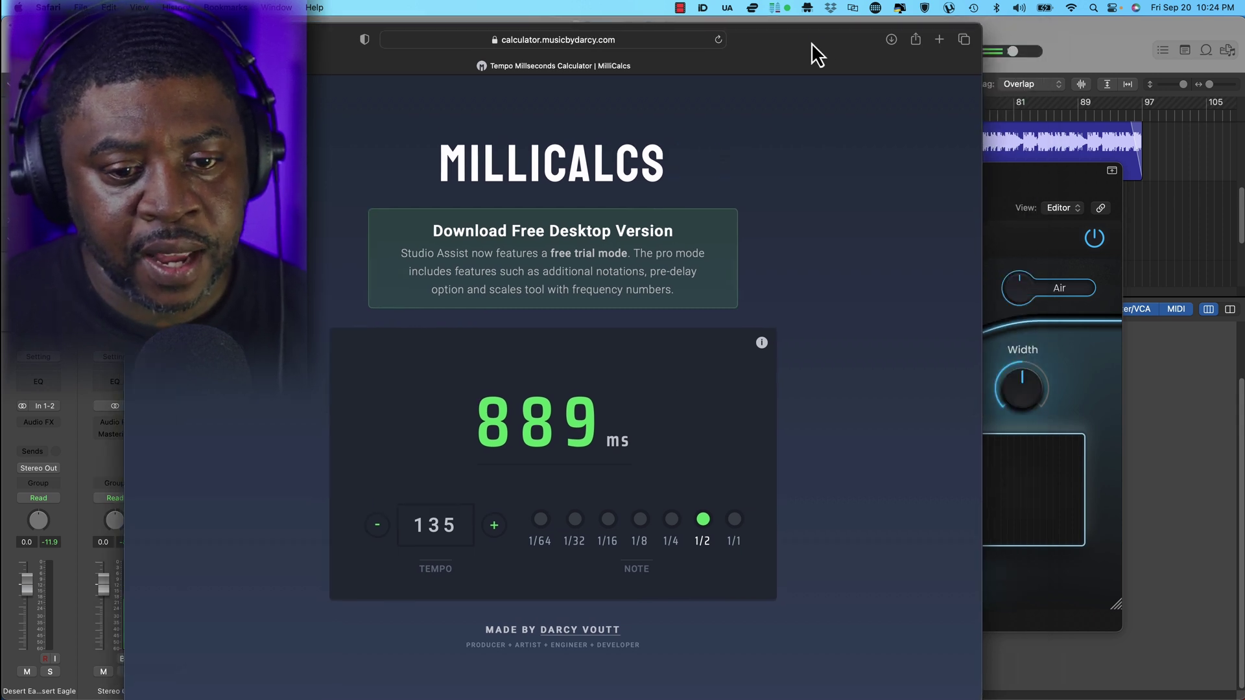
Return to Logic Pro and set the Tuned Reverb Time on Aux 2 to 889 ms
click(1016, 178)
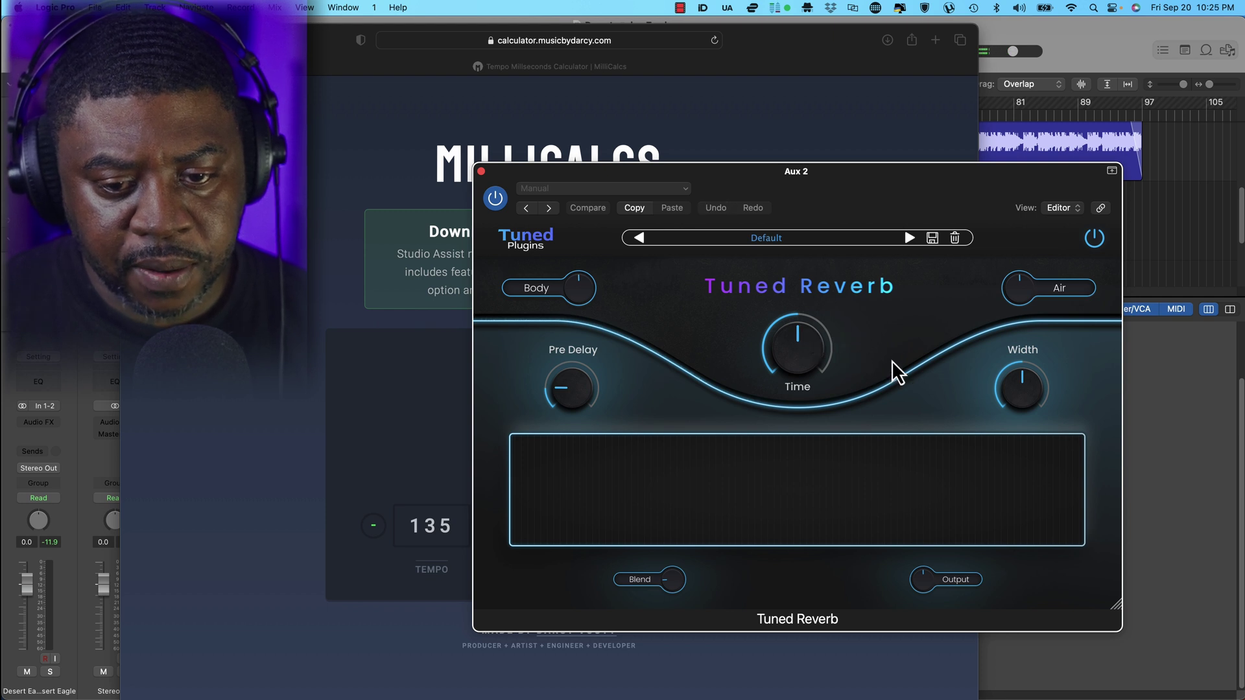
mouse_move(819, 333)
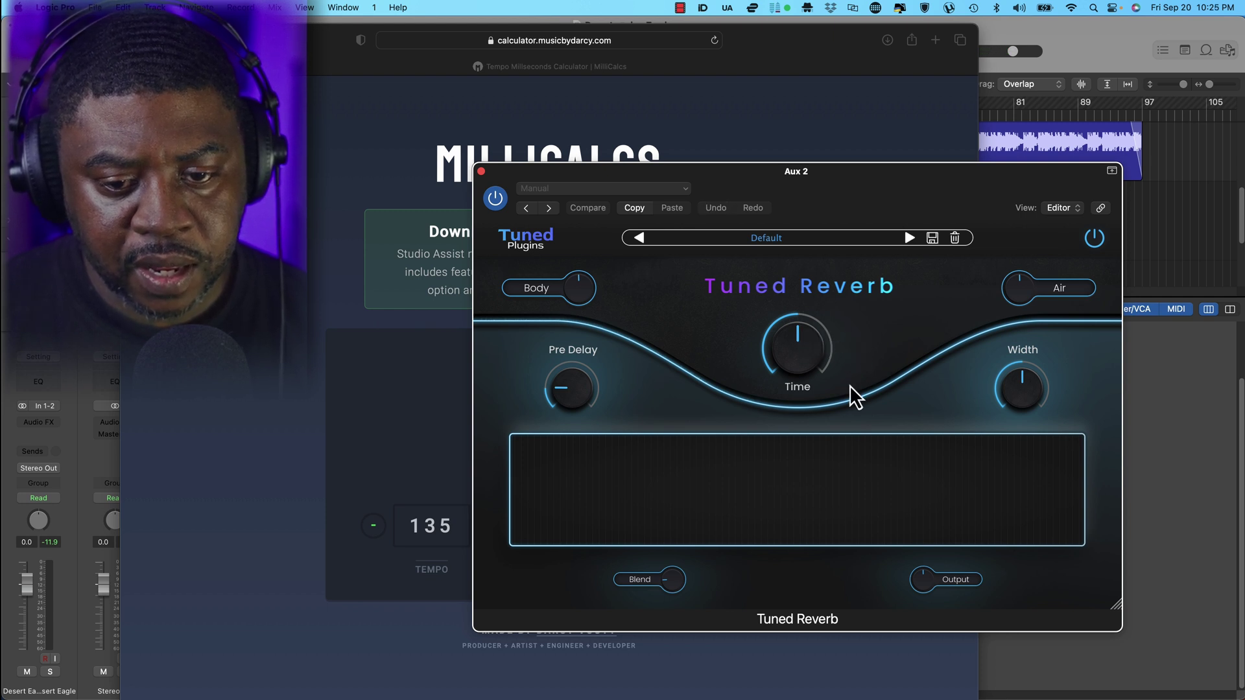
double_click(804, 340)
text(889)
key(Return)
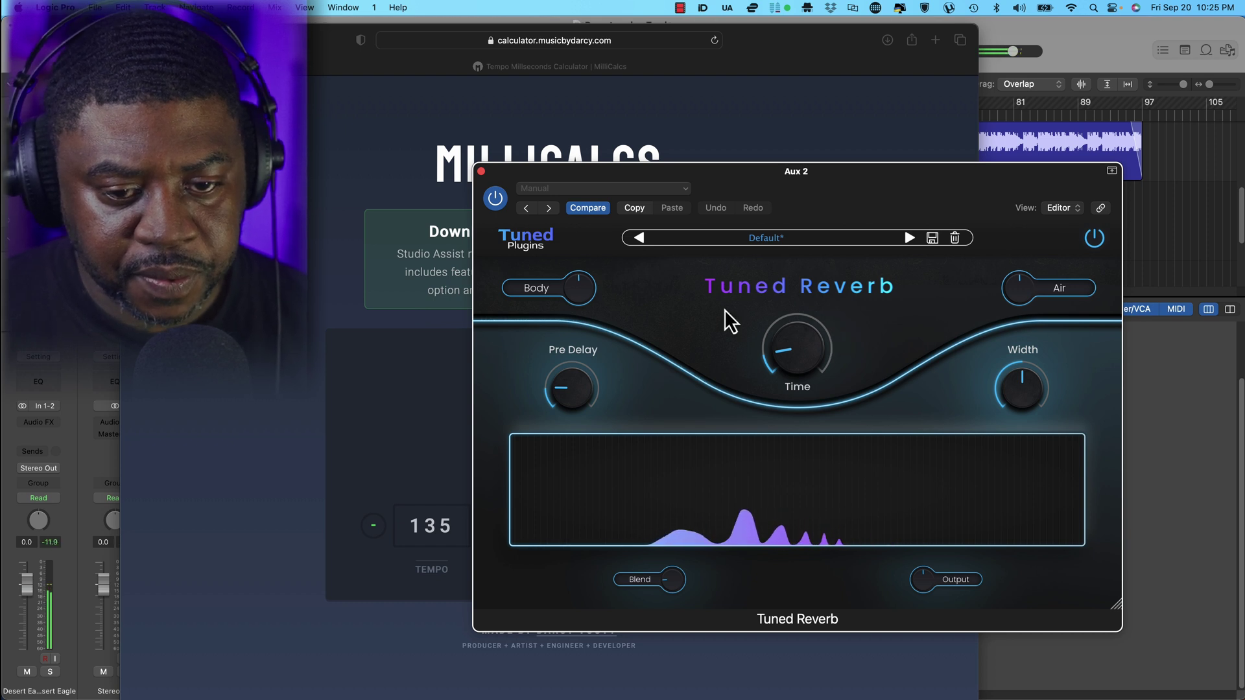
Calculate the 1/32 note time at tempo 135 in MilliCalcs and apply it to the Tuned Reverb Pre Delay in Logic Pro
key(super+Tab)
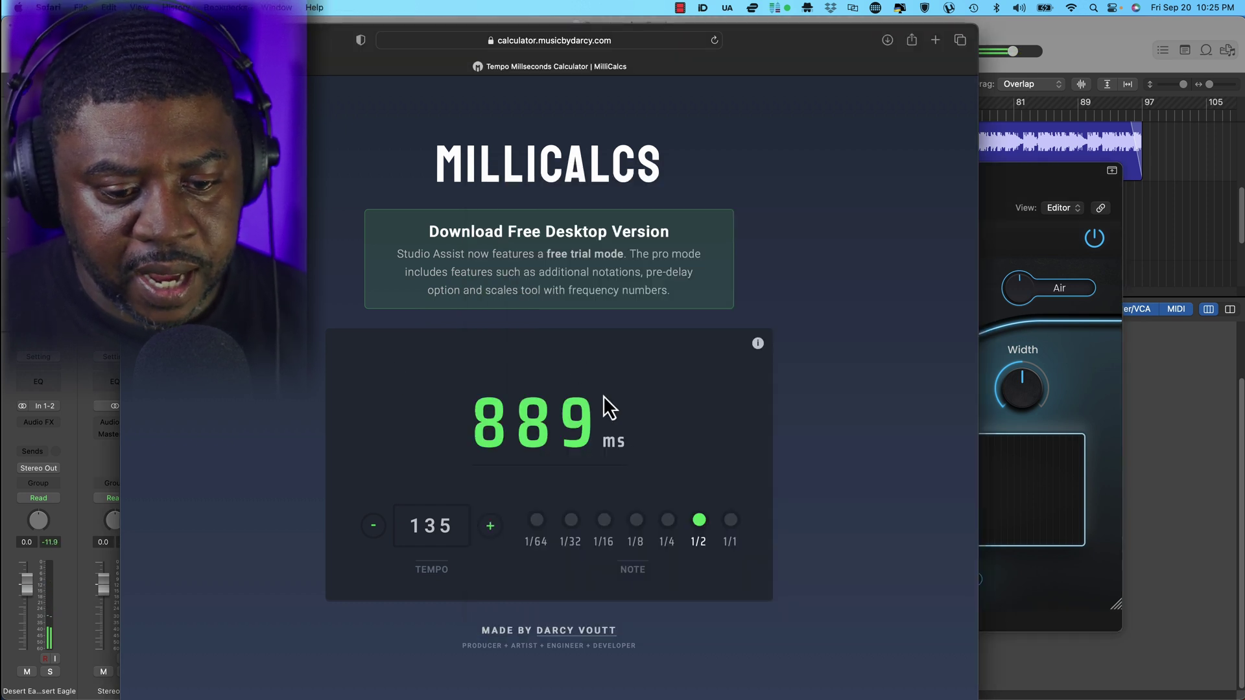
click(571, 520)
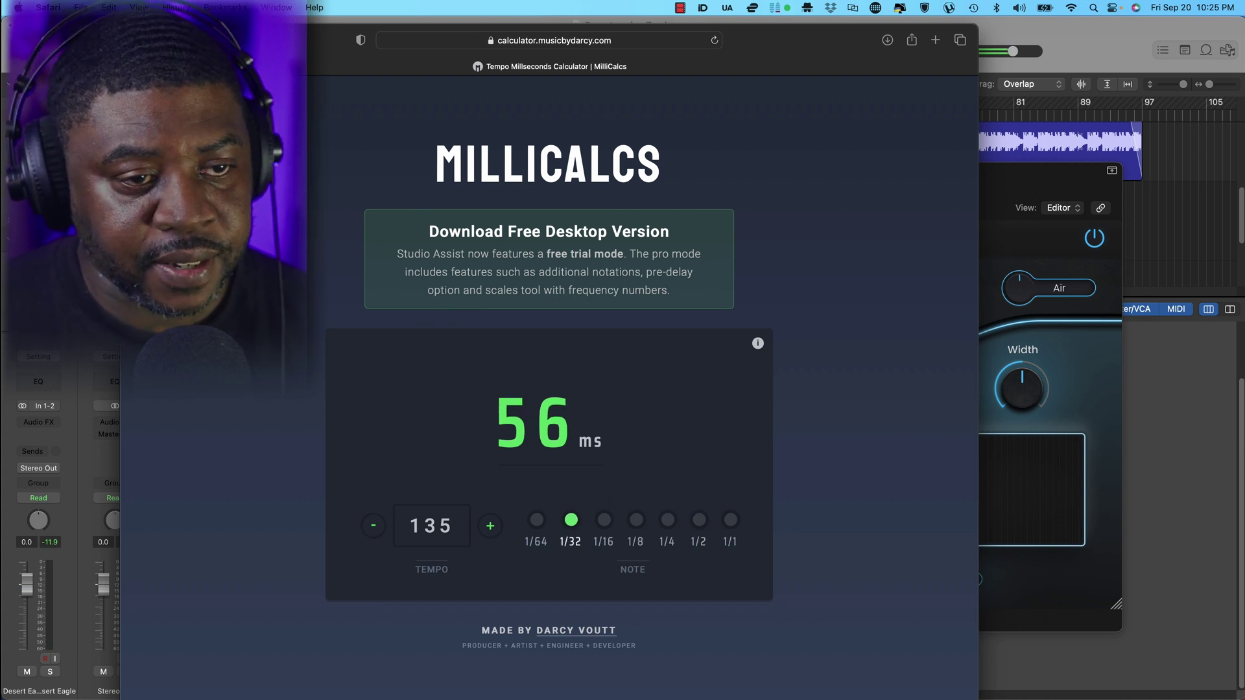
click(1007, 217)
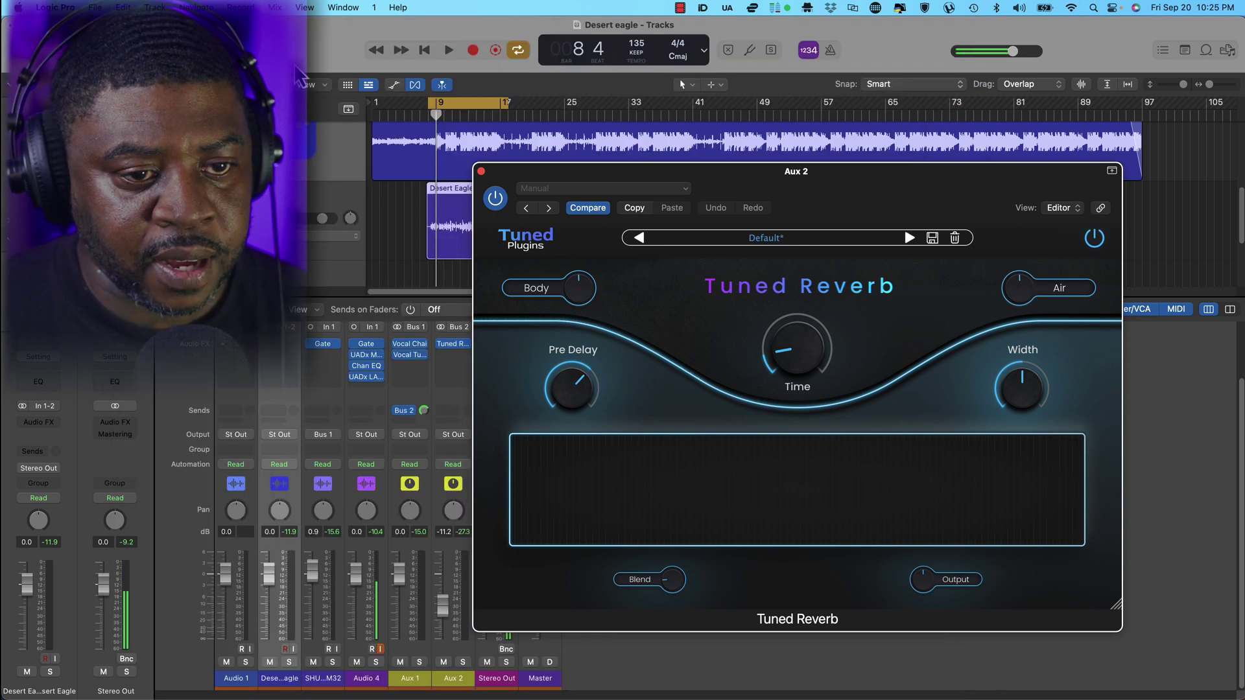
Move the reverb window clear of the channel strips and raise the Aux 2 fader to -10.6 dB during playback
drag(771, 183, 857, 139)
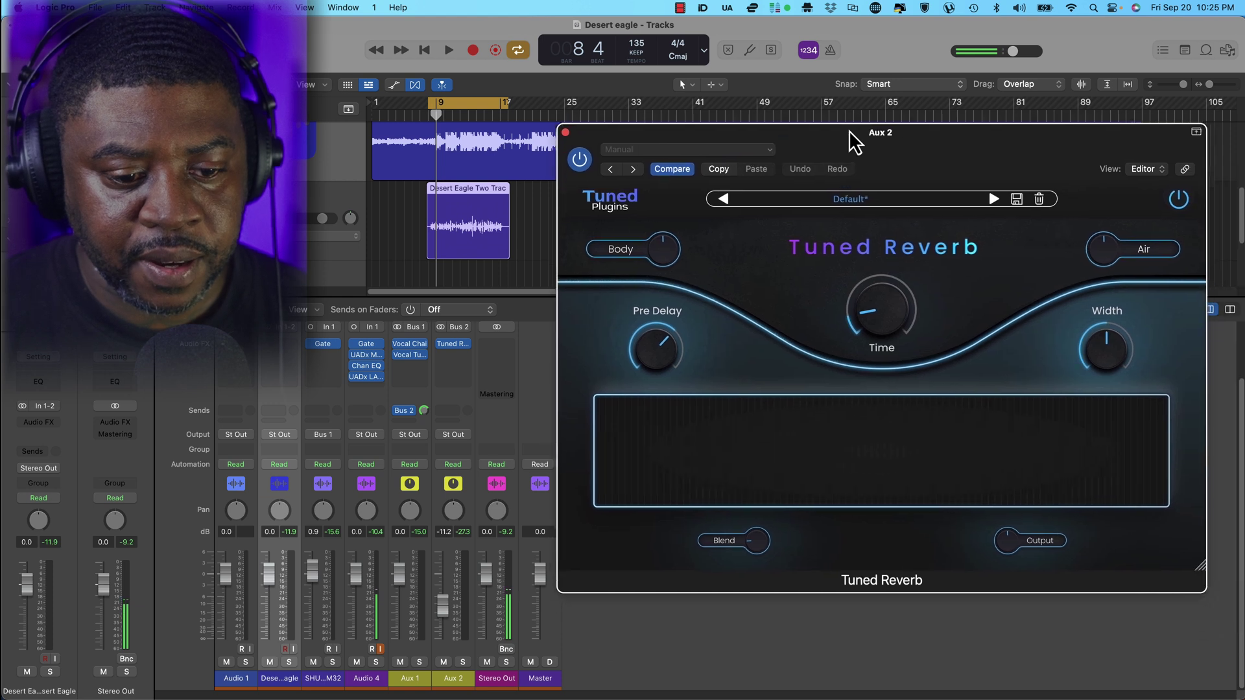
key(space)
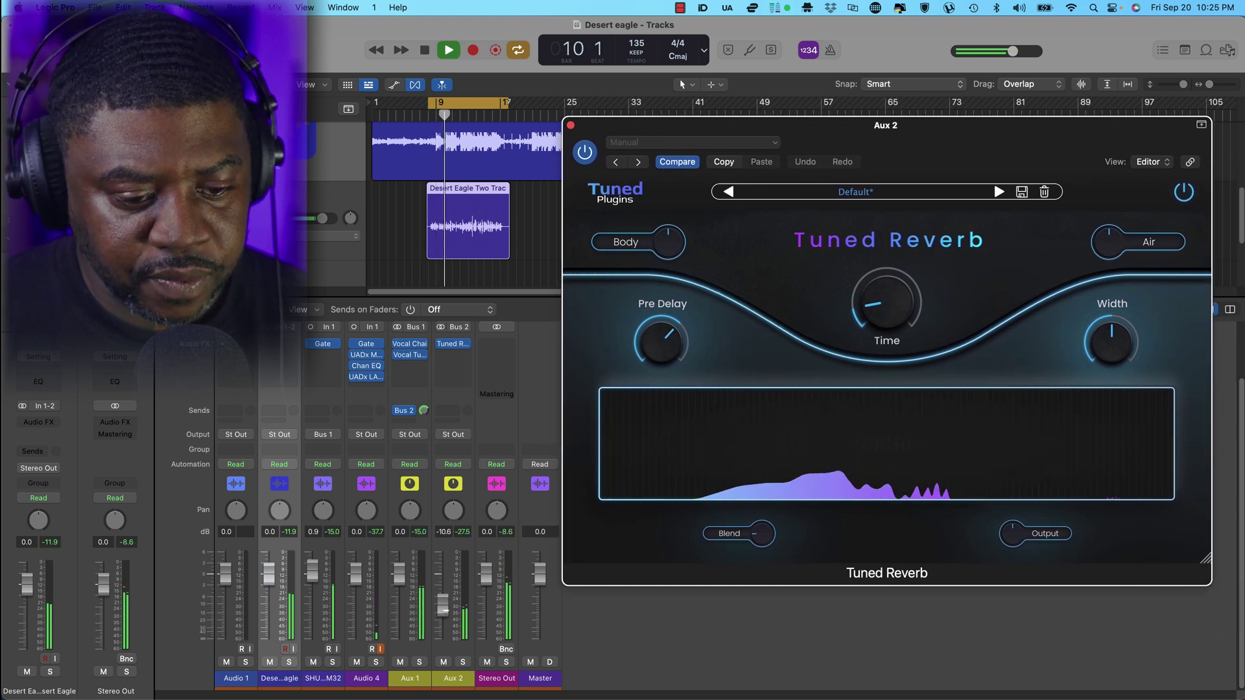
click(470, 614)
key(space)
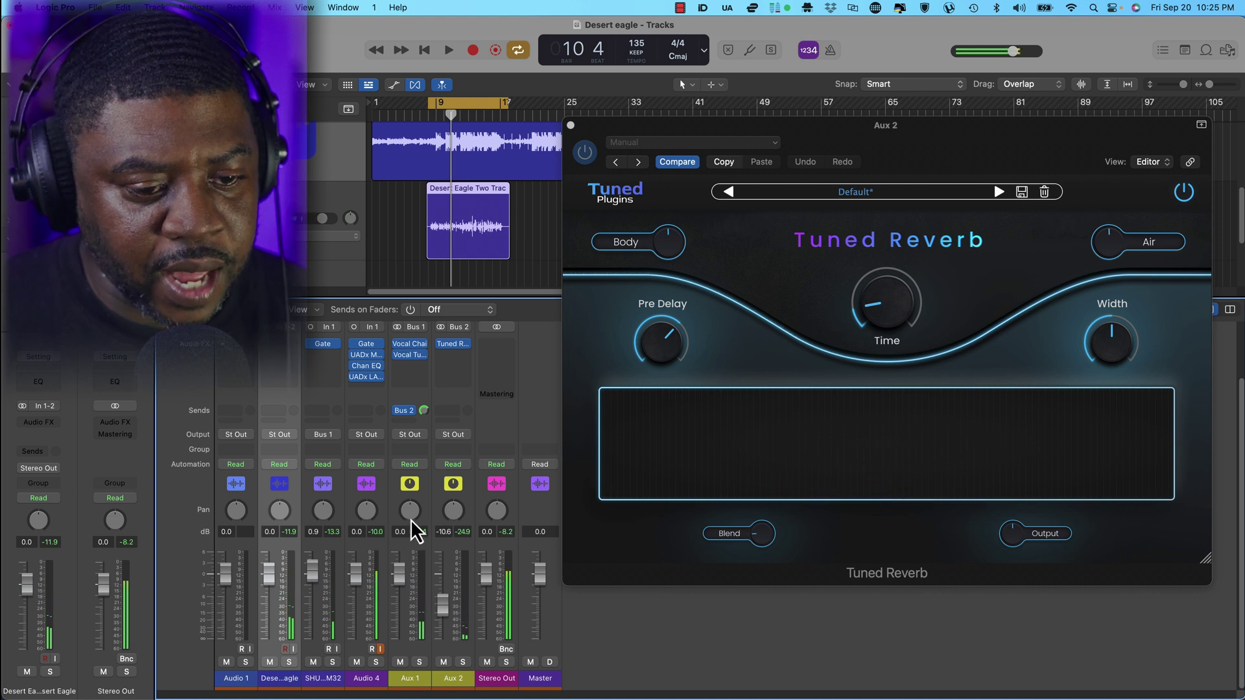
Play the vocal with the beat track muted and raise the Tuned Reverb's Body, Air and Width
key(space)
click(269, 662)
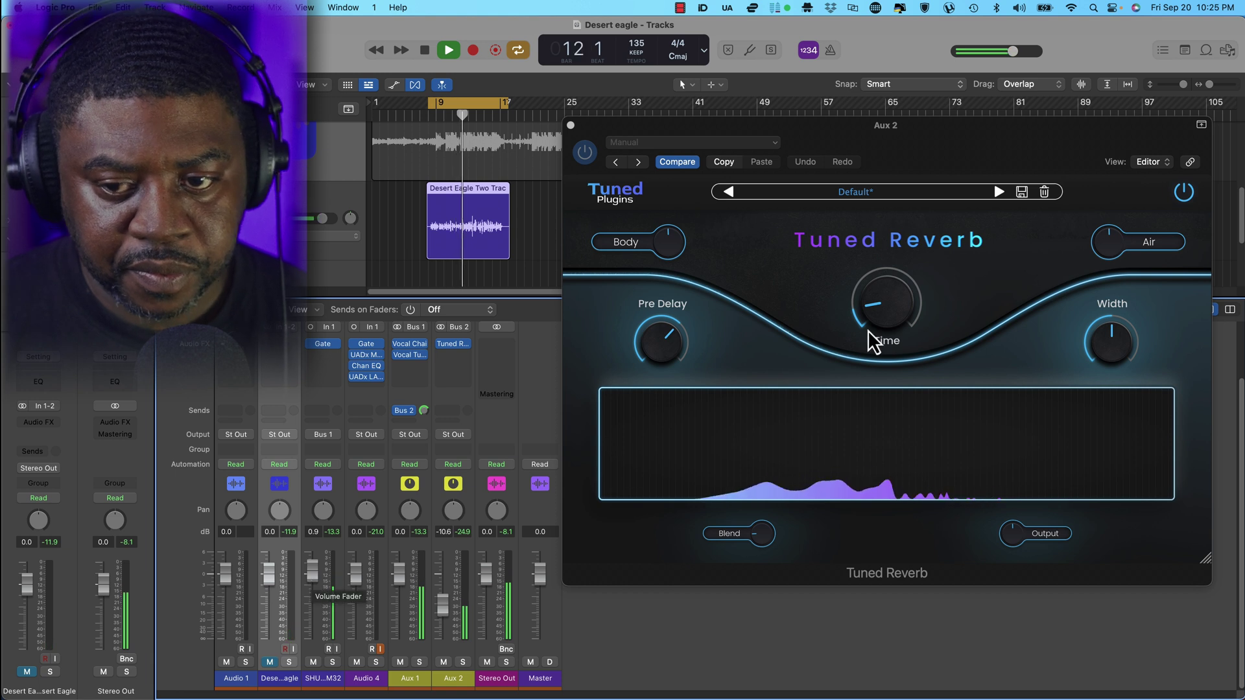
click(671, 243)
drag(671, 243, 681, 239)
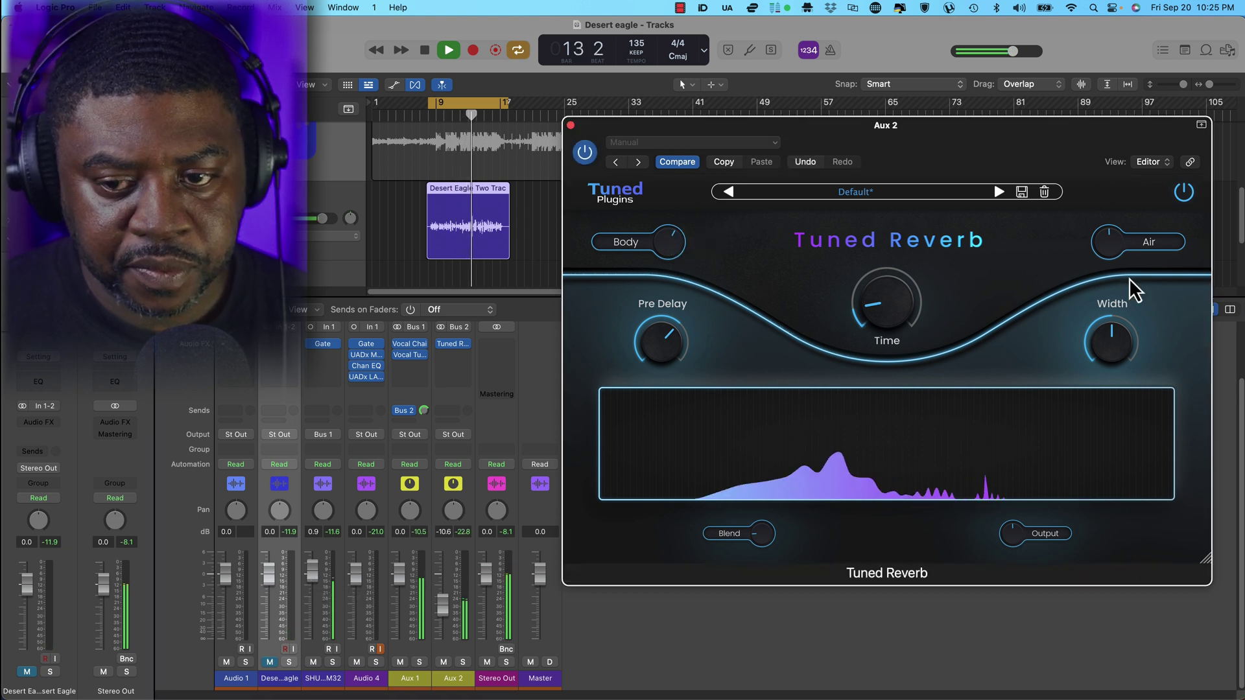
click(1114, 247)
drag(1116, 344, 1134, 327)
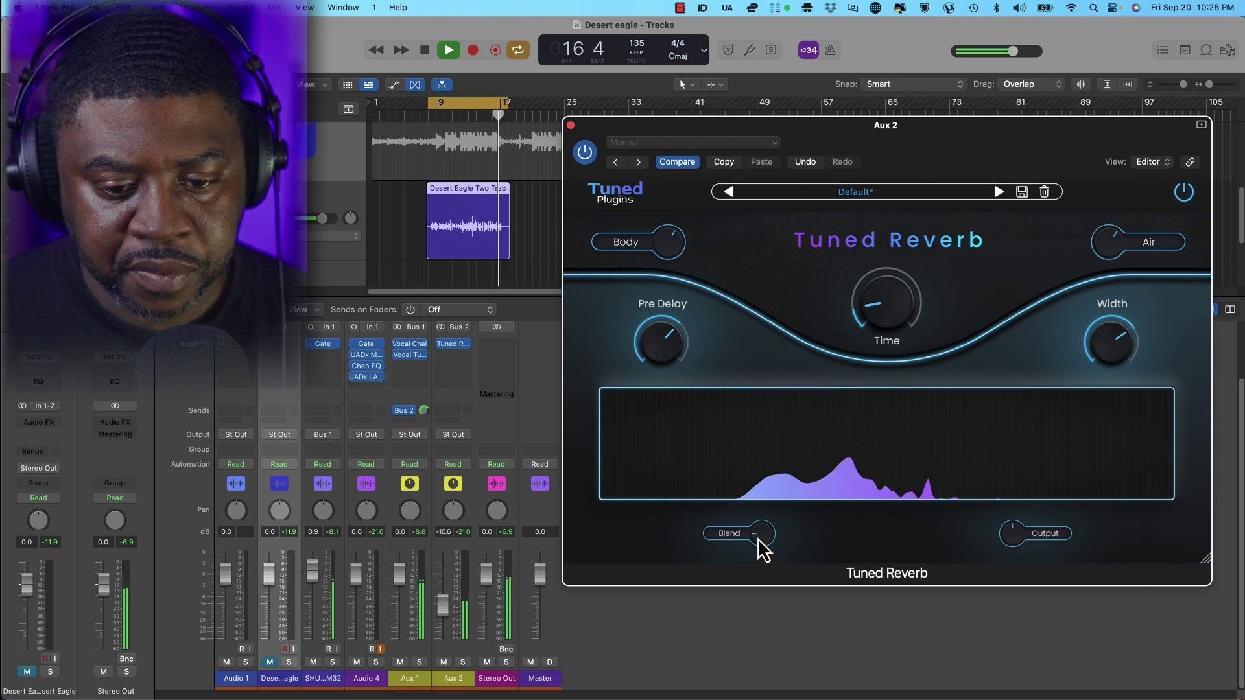
Raise the Tuned Reverb's Blend, lower the Aux 2 fader to -16.0 dB, and close the plug-in
drag(761, 545, 762, 528)
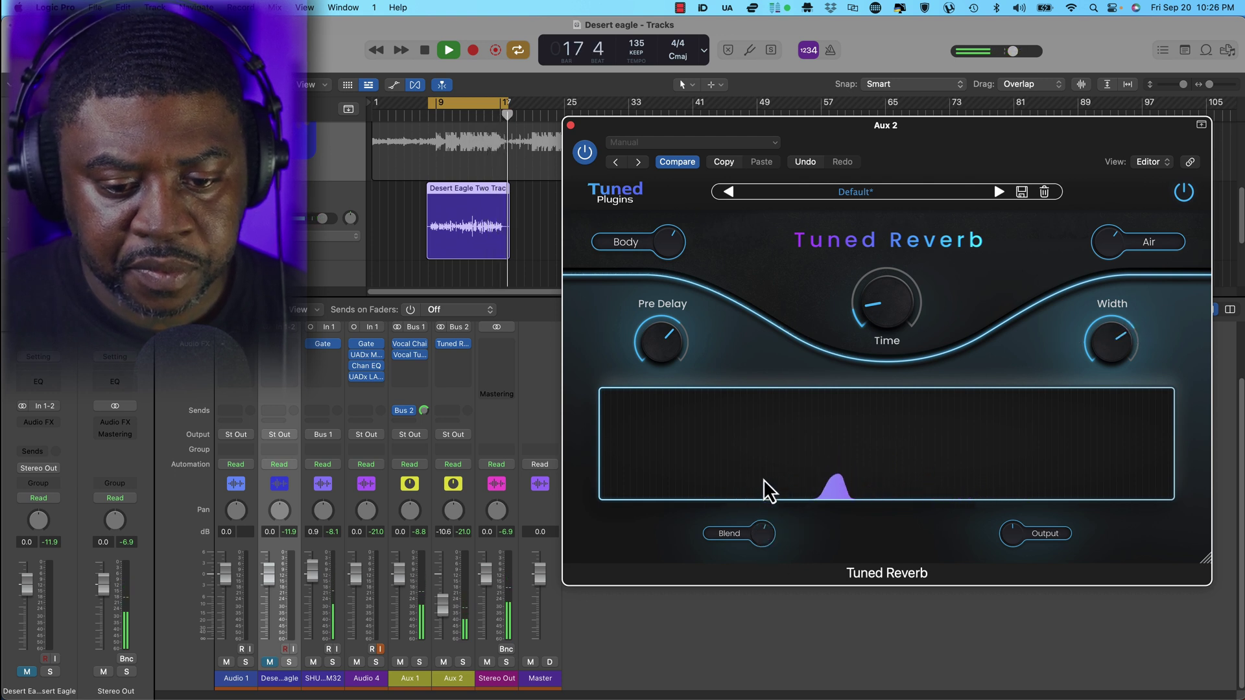
drag(760, 543, 764, 527)
drag(442, 605, 444, 615)
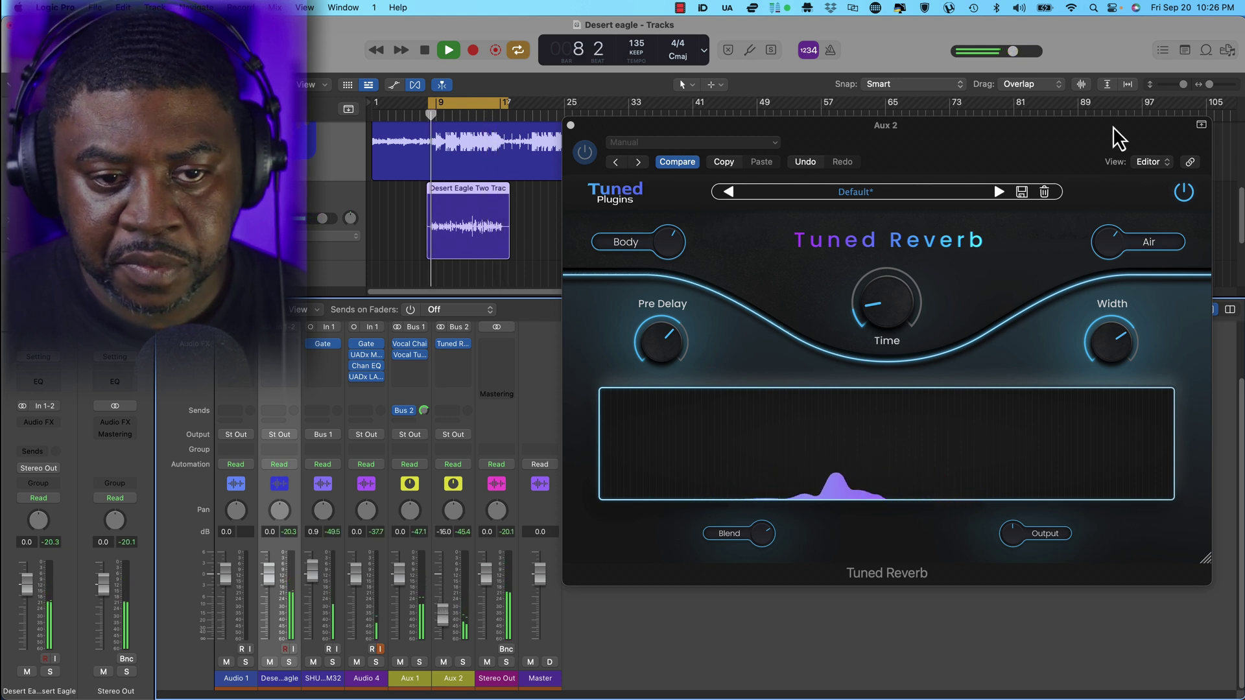
click(570, 125)
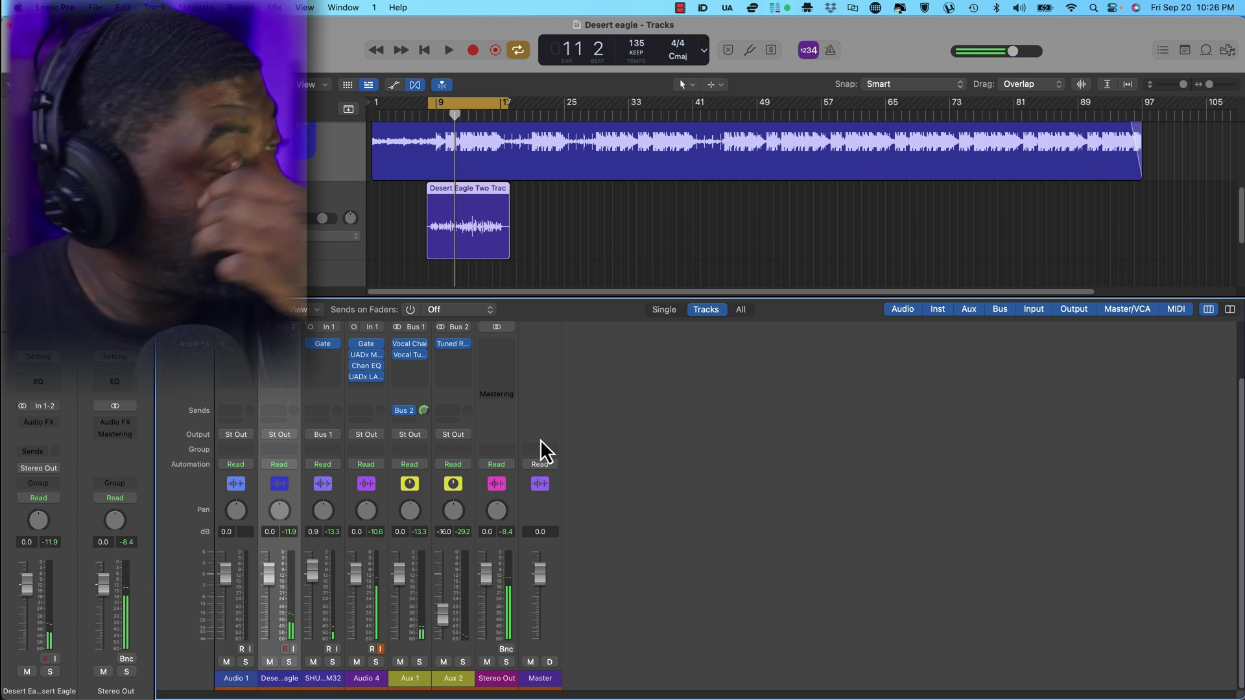
Reopen Tuned Reverb on Aux 2 and play the mix with its window beside the channel strips
click(454, 344)
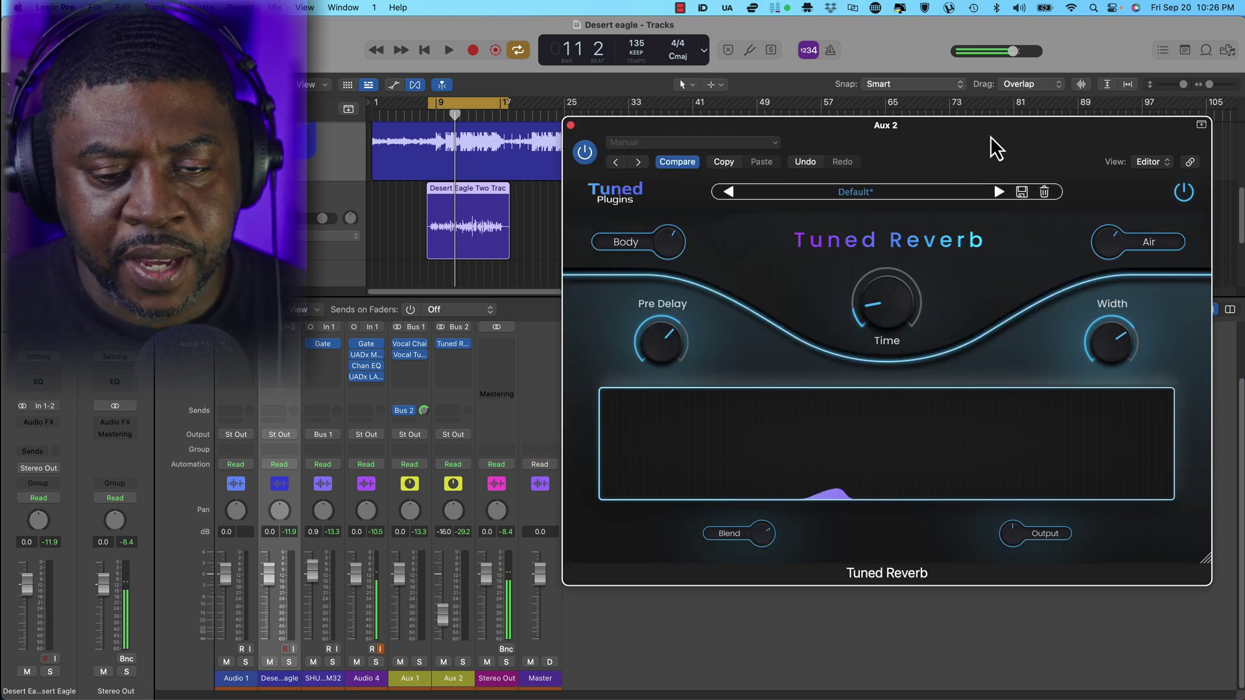
drag(991, 136, 821, 137)
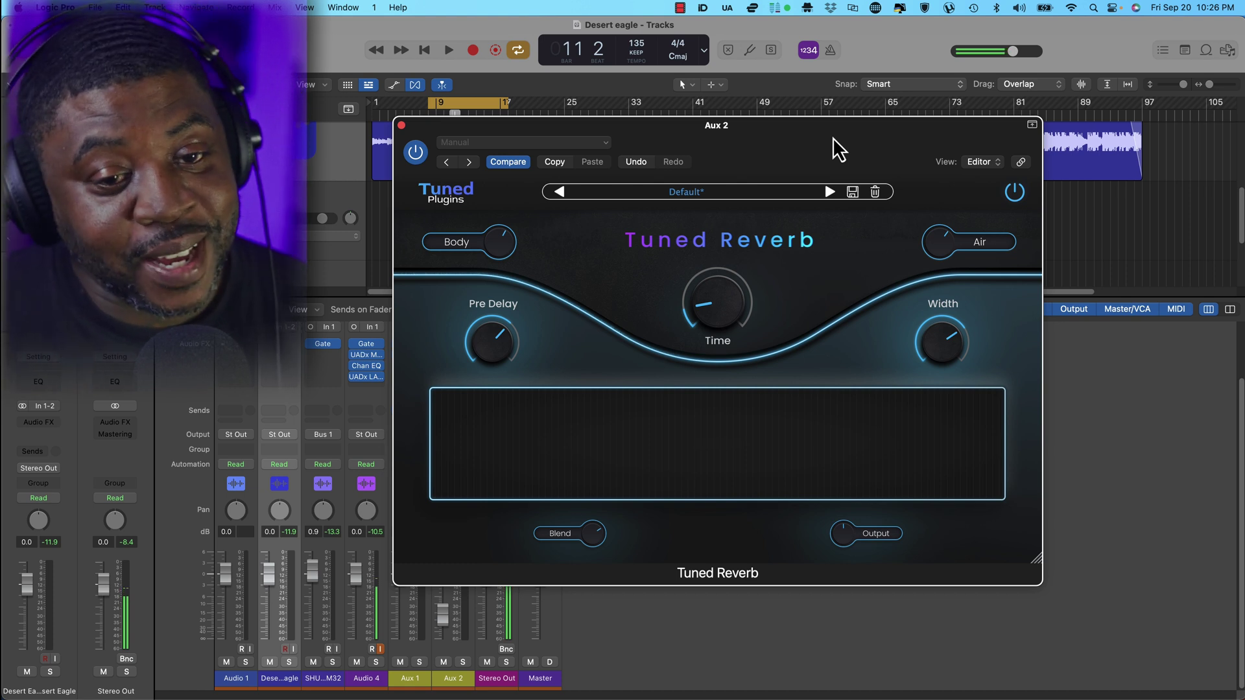
drag(832, 137, 967, 148)
key(space)
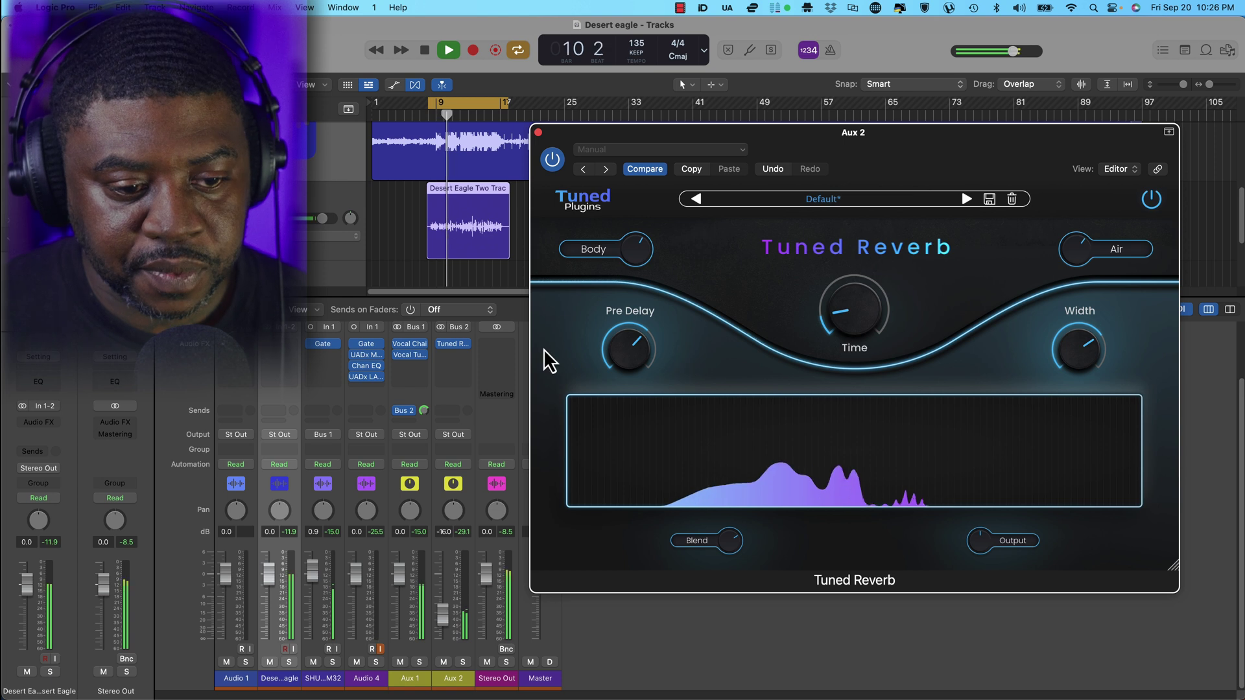
Raise the Input level in Vocal Chain on Aux 1 during playback and close the plug-in
click(412, 347)
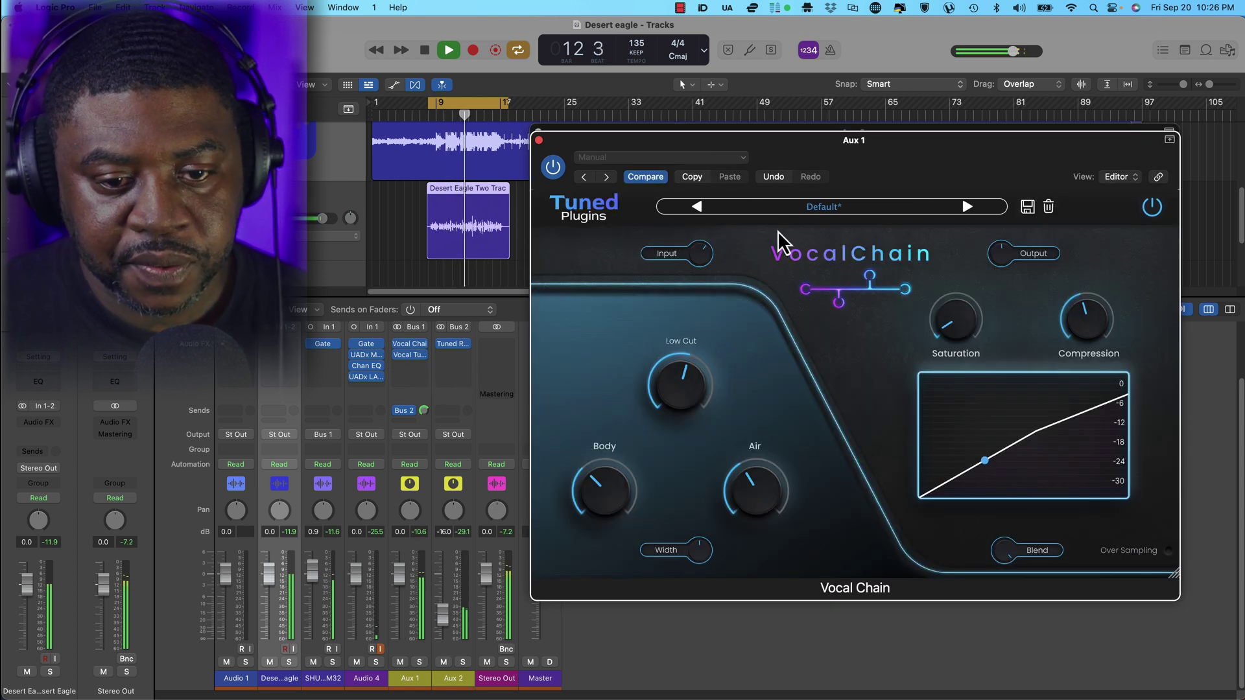
mouse_move(706, 258)
drag(708, 257, 725, 262)
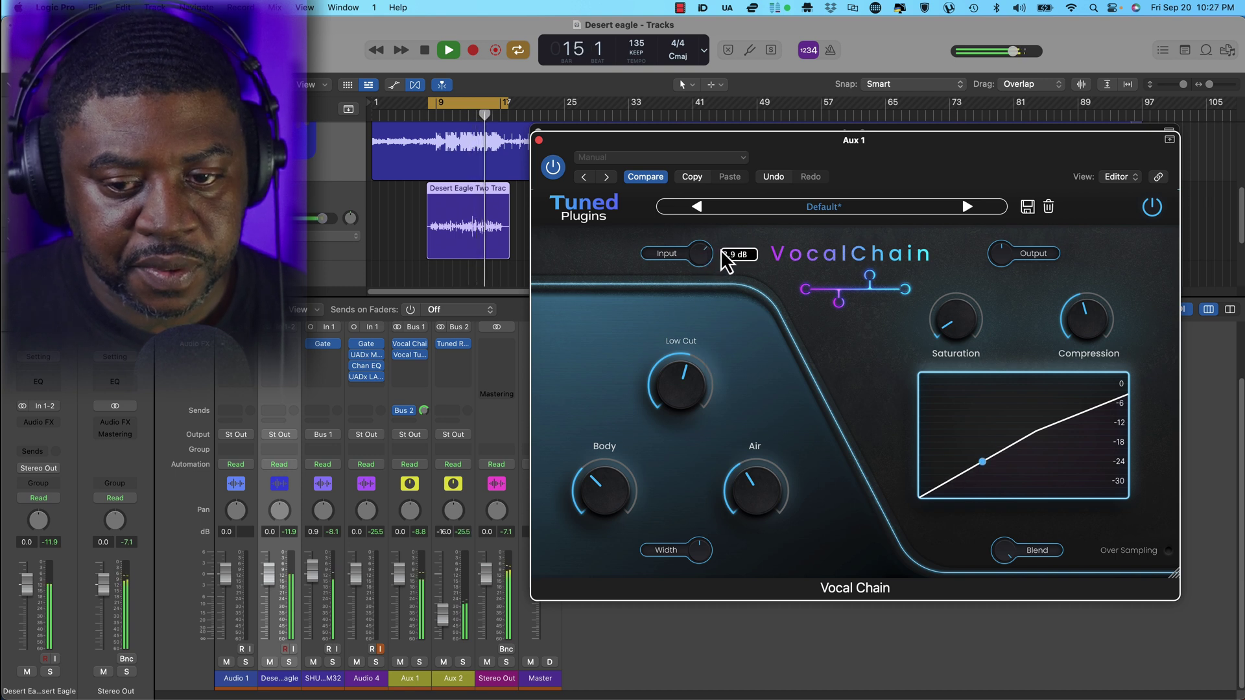
click(538, 140)
Replay the loop, lower the Aux 2 fader to -17.2 dB, and close Tuned Reverb
key(space)
key(space)
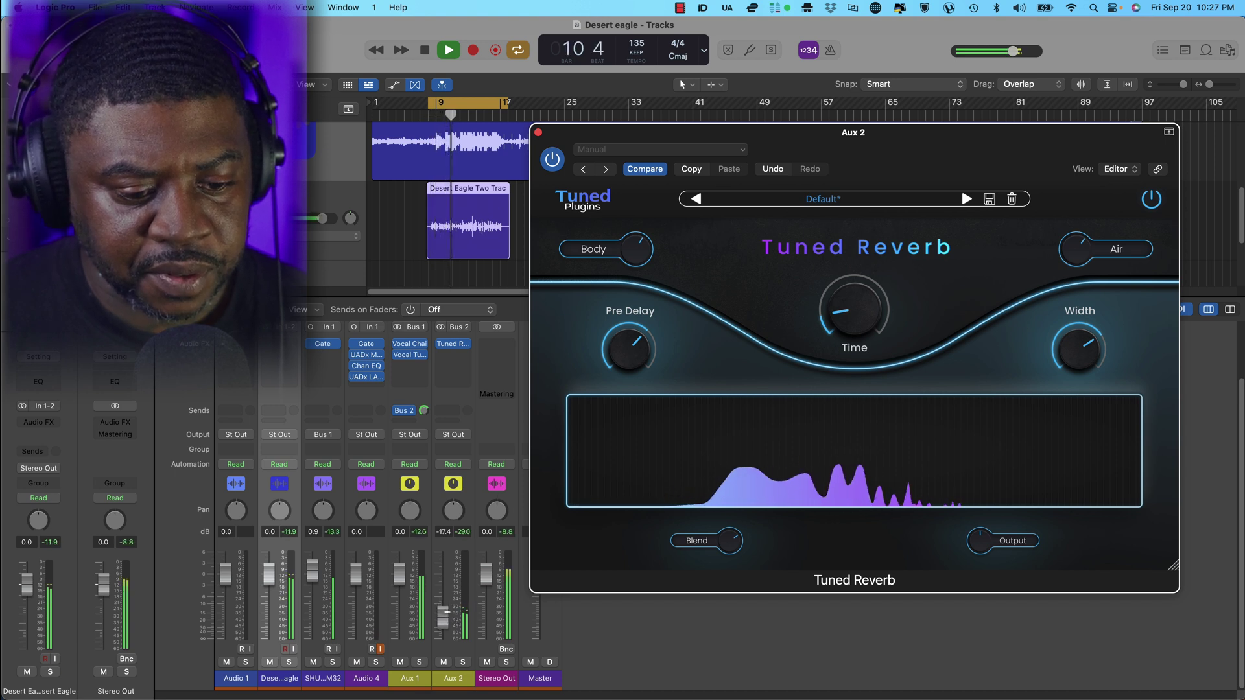
drag(445, 617, 447, 618)
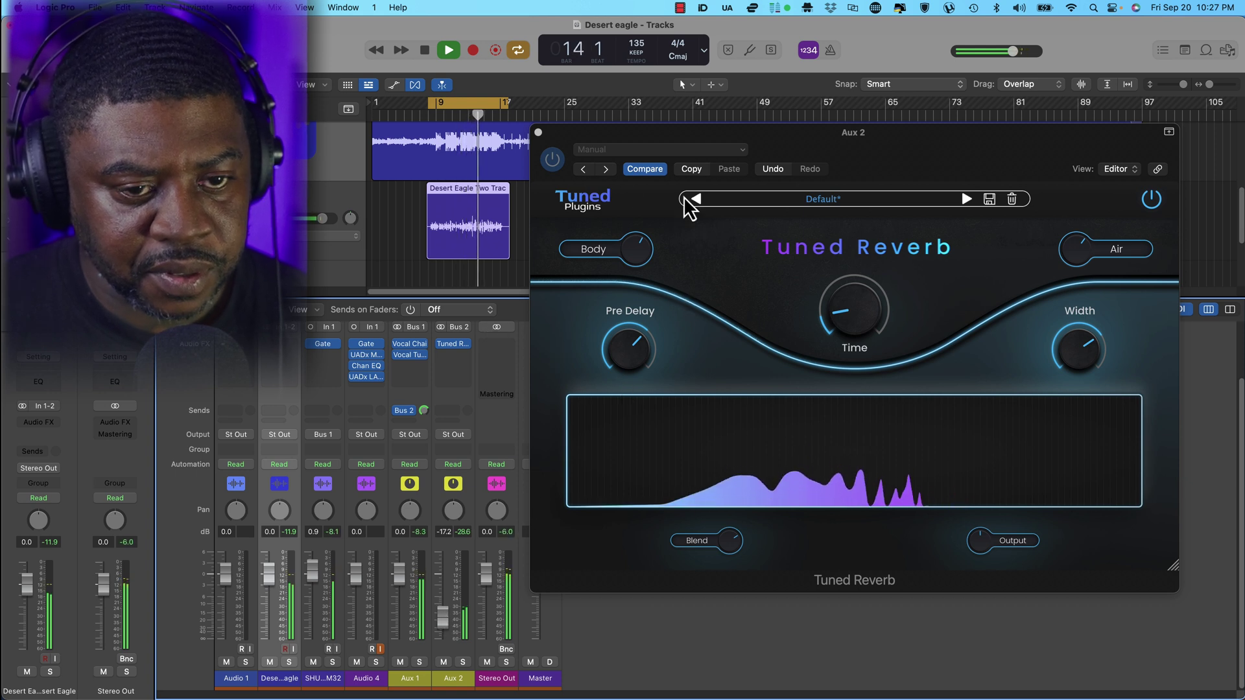
click(538, 133)
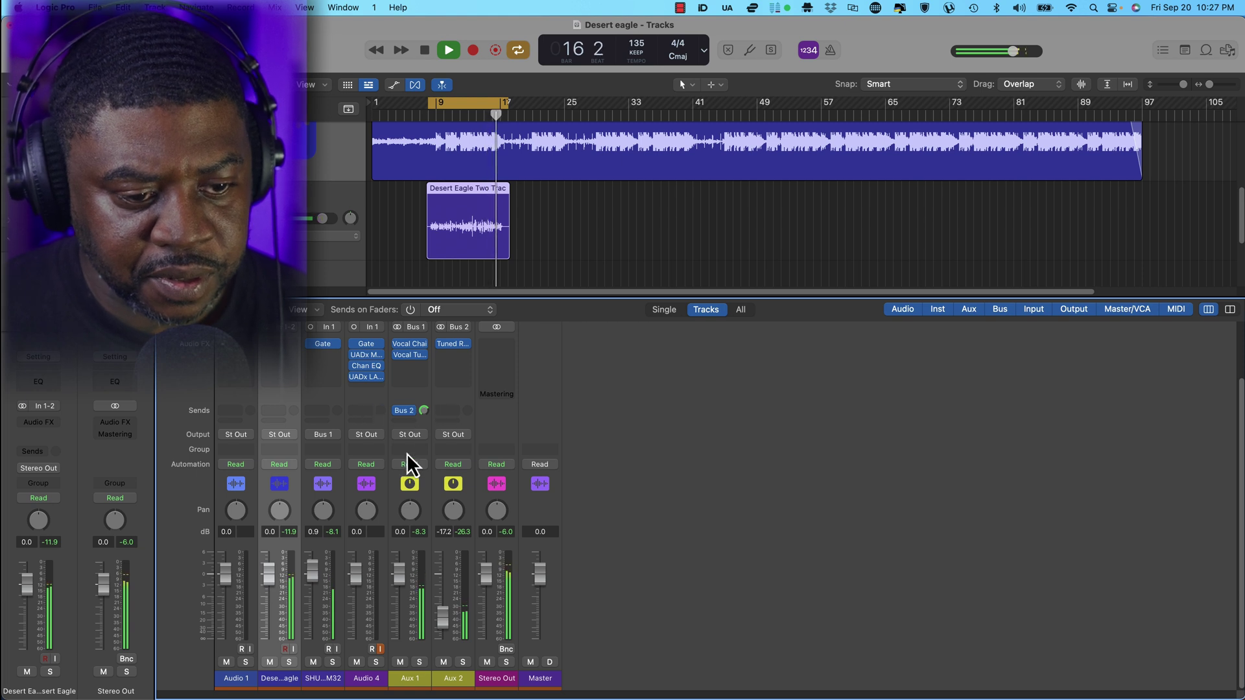
Set Vocal Chain's Low Cut on Aux 1 to 132 Hz, raise its Air during playback, and close the plug-in
key(space)
key(space)
click(411, 345)
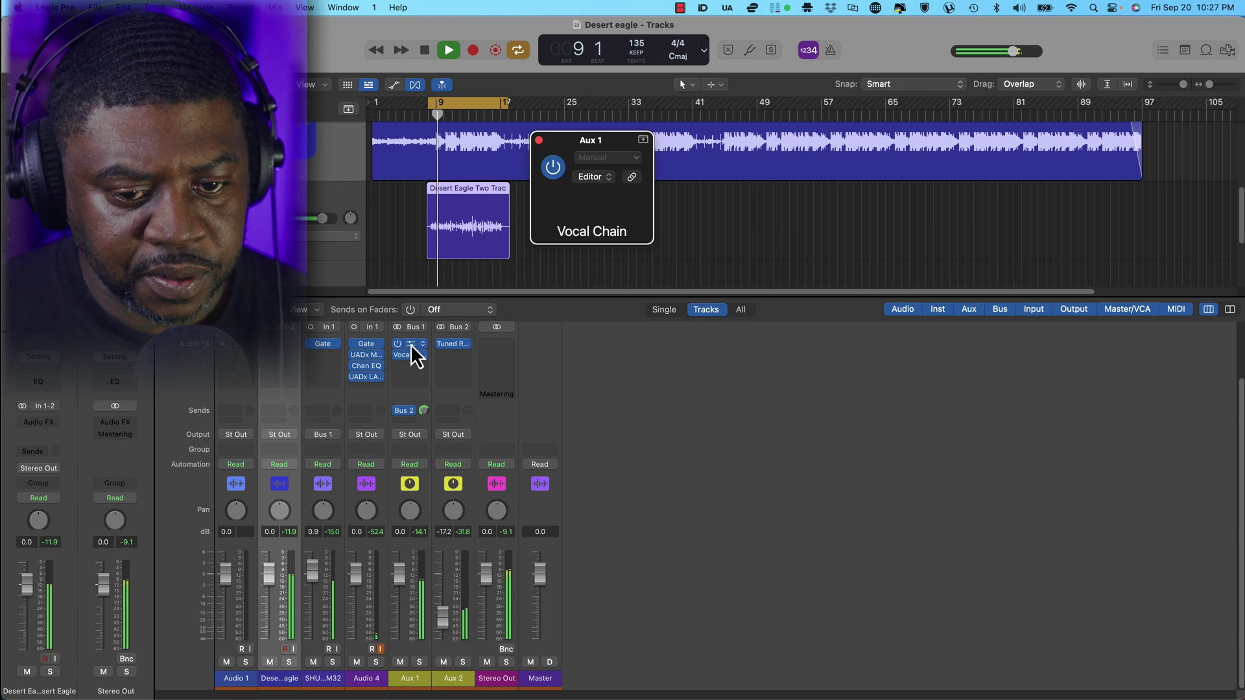
mouse_move(682, 395)
drag(680, 388, 682, 384)
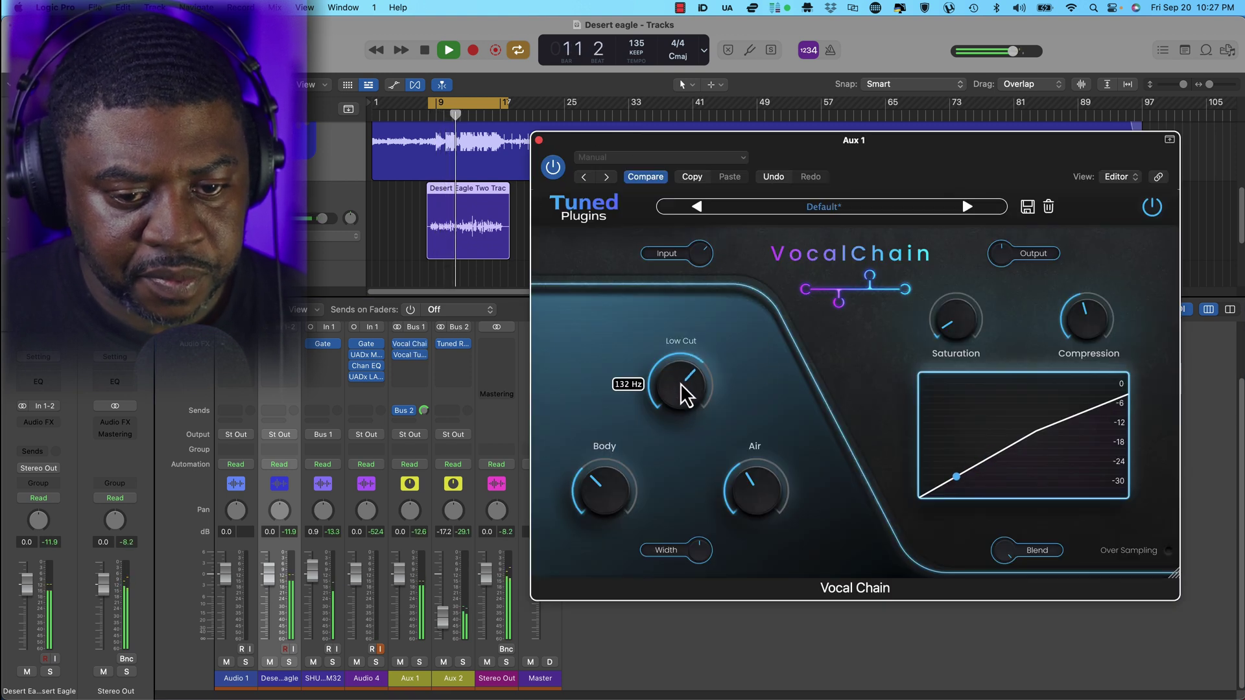
mouse_move(609, 496)
mouse_move(756, 495)
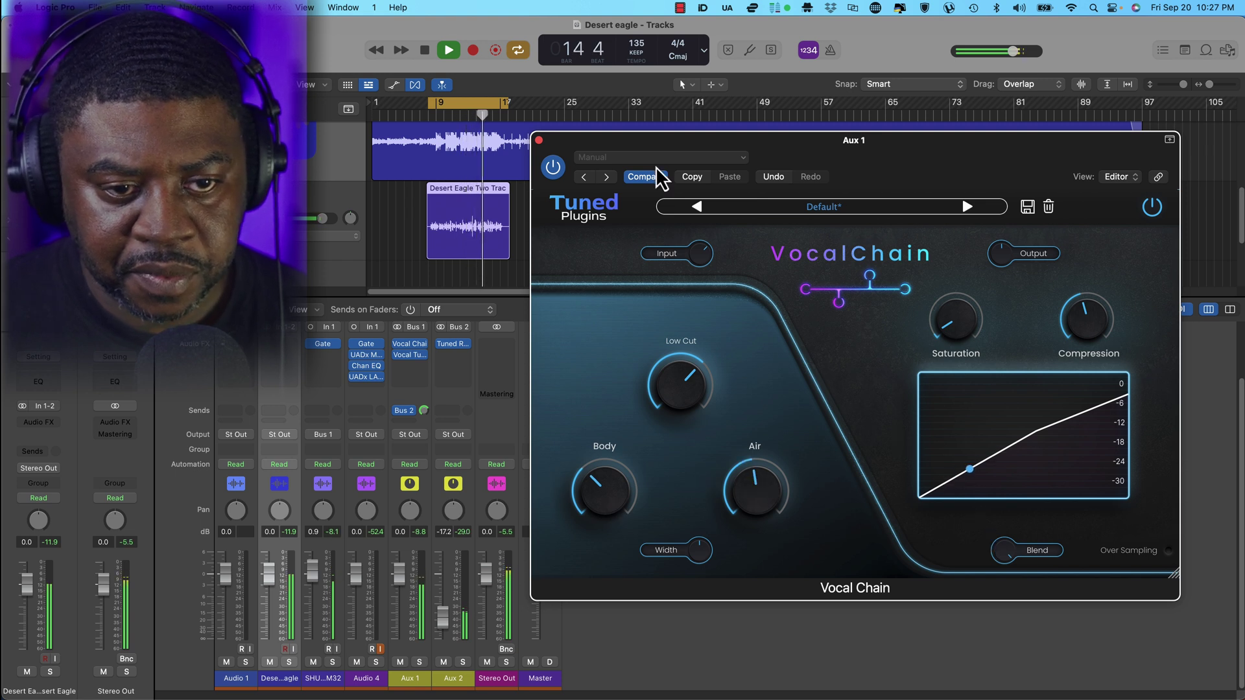
click(539, 140)
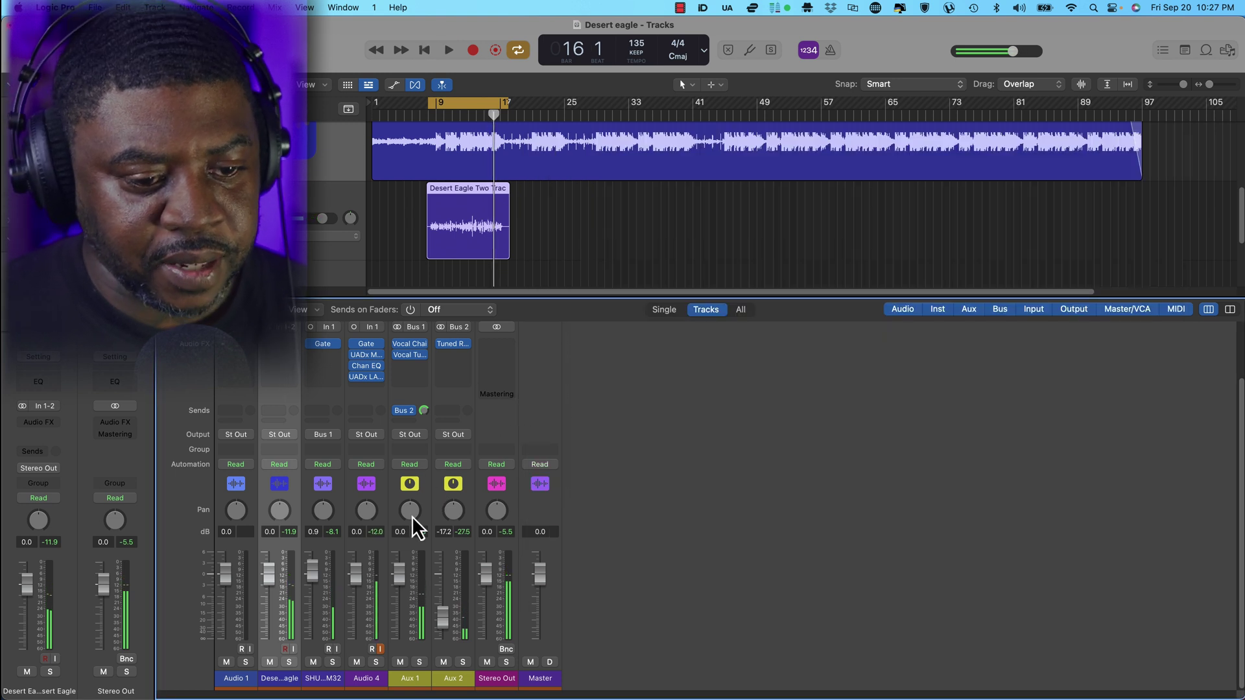
Add a second send on Aux 1 routed to Bus 3
mouse_move(367, 378)
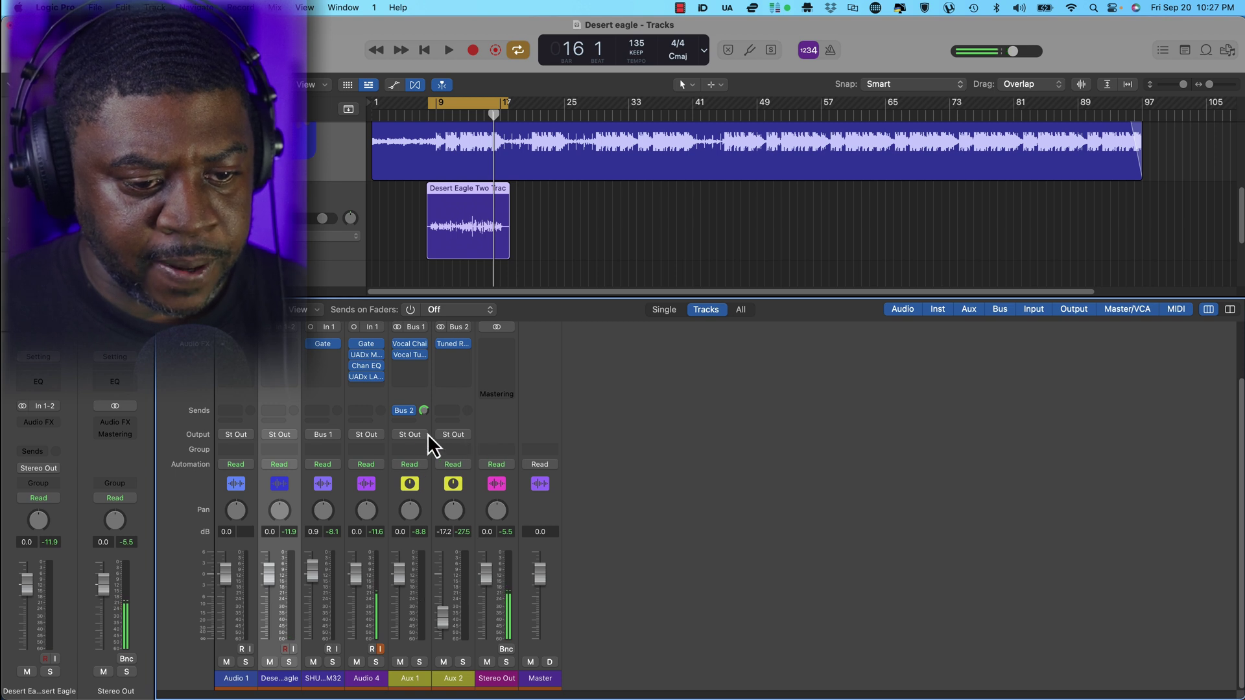
click(409, 423)
mouse_move(415, 442)
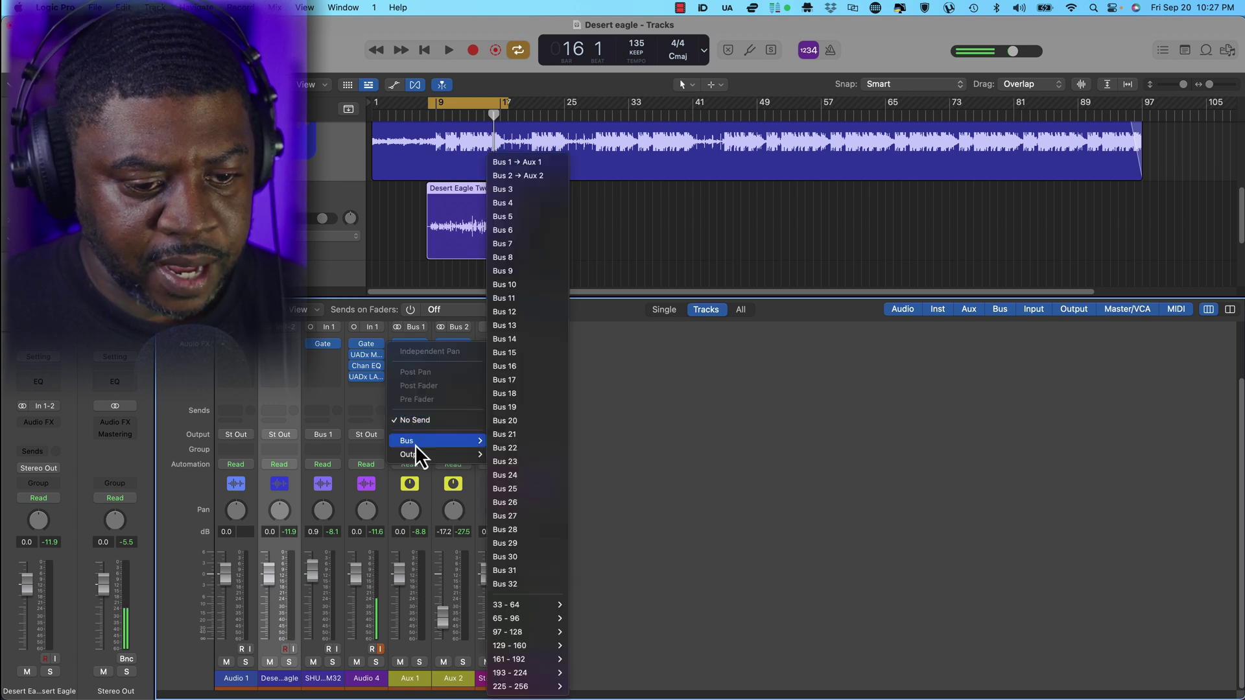
click(530, 193)
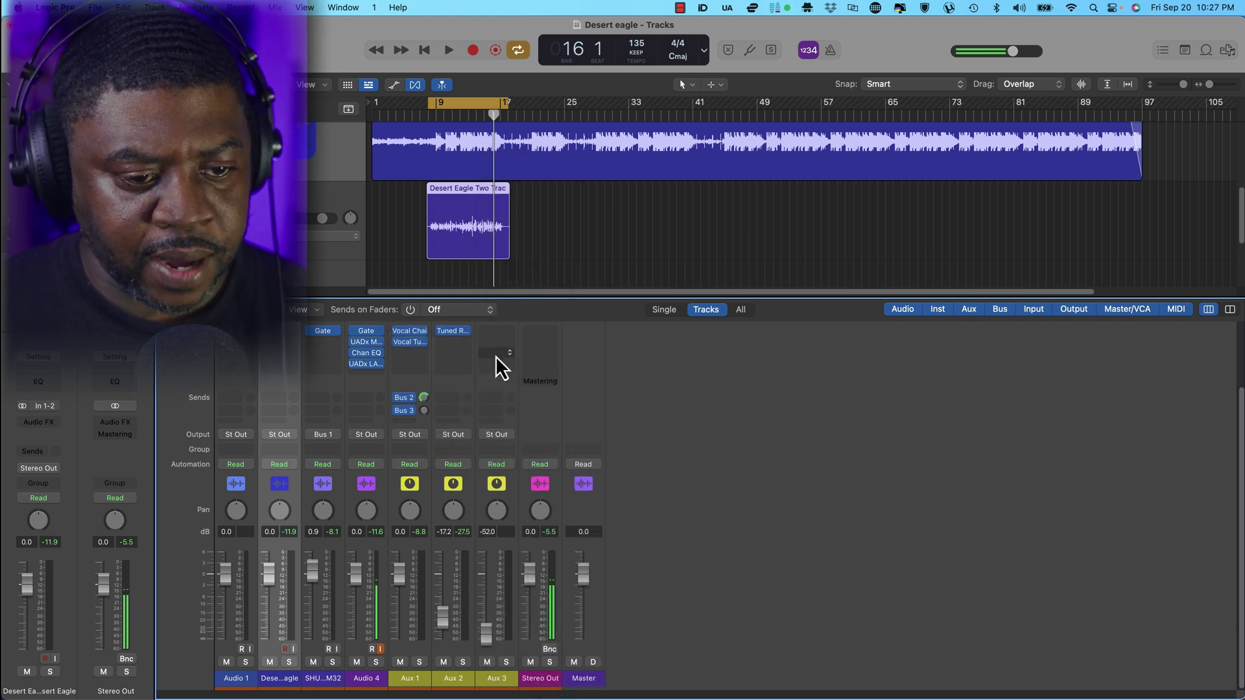
Insert the Tuned Plugins Vocal Chain on the new Aux 3 channel
click(509, 332)
mouse_move(532, 385)
mouse_move(557, 401)
click(602, 404)
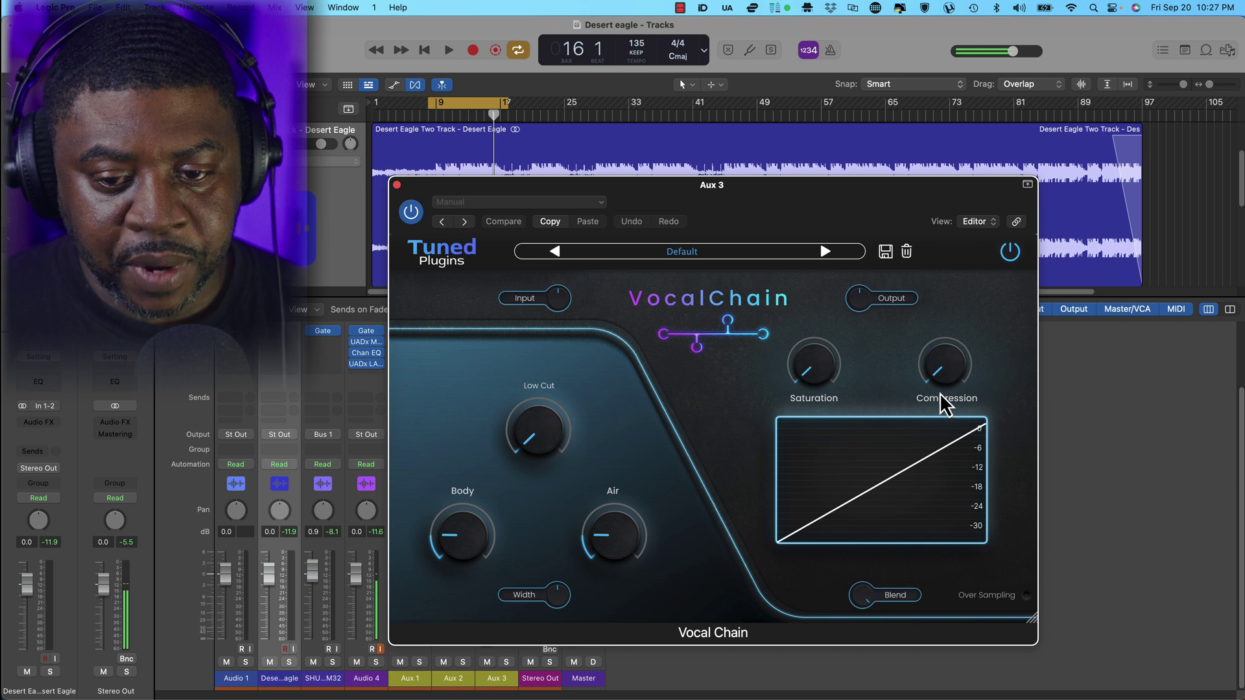
Set Aux 3's Vocal Chain to maximum Compression, raised Input and 5% Saturation, and close the plug-in
drag(944, 402, 757, 43)
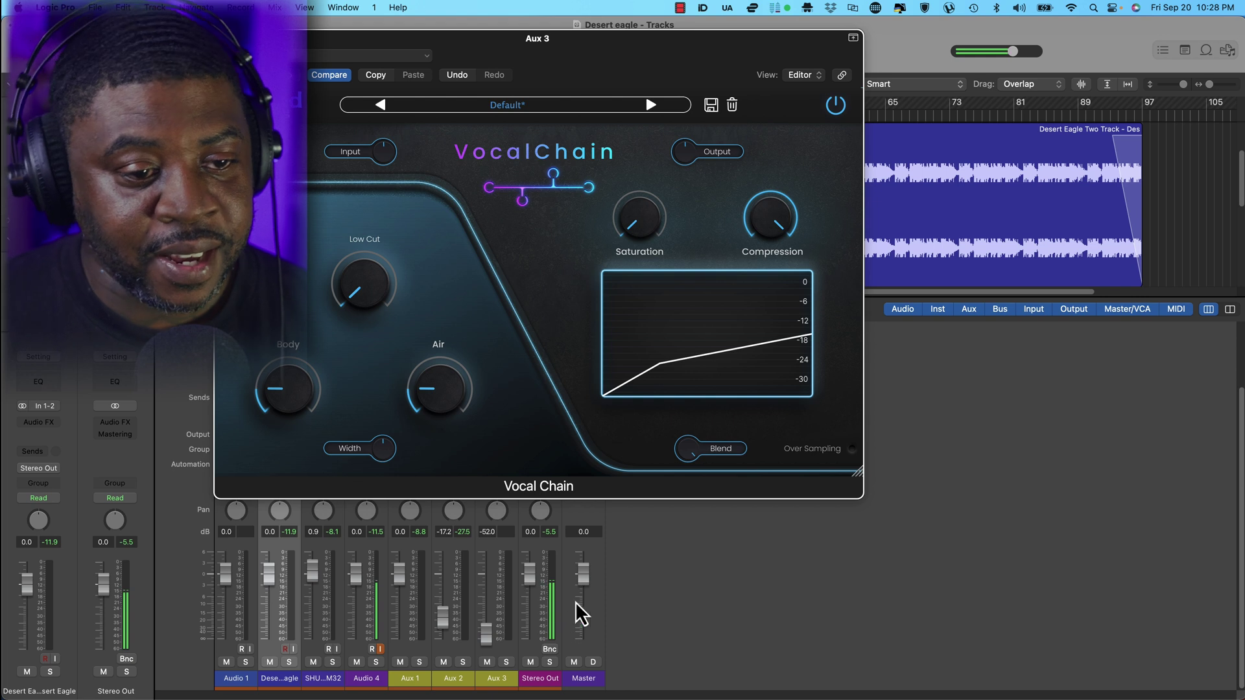
mouse_move(385, 149)
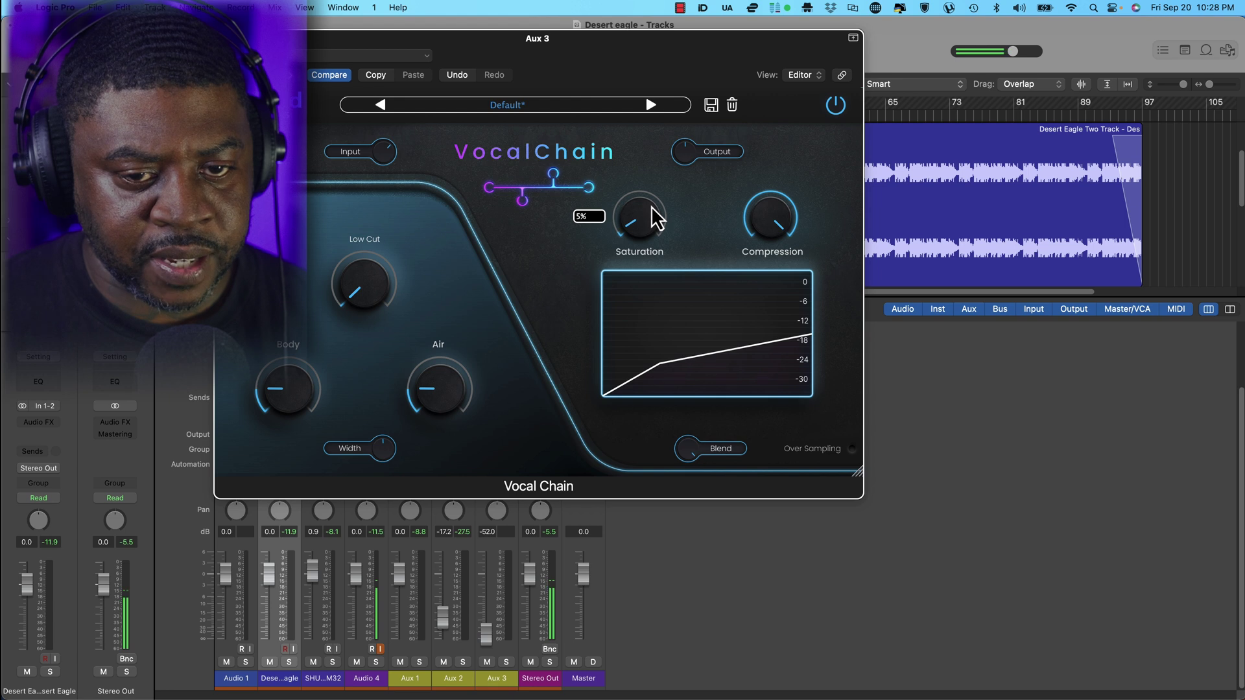
key(super+w)
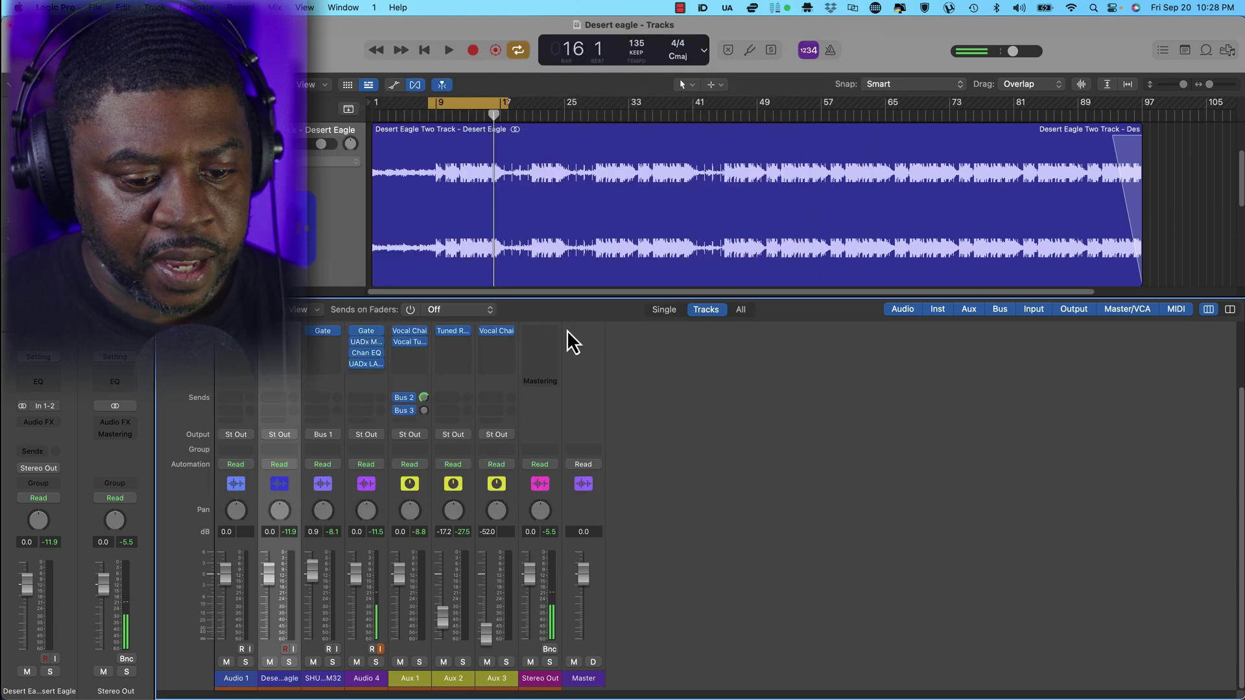
During playback, raise the Aux 3 fader to -25.0 dB and set the SHURE KSM32 vocal fader to 1.1 dB
key(space)
drag(486, 635, 486, 626)
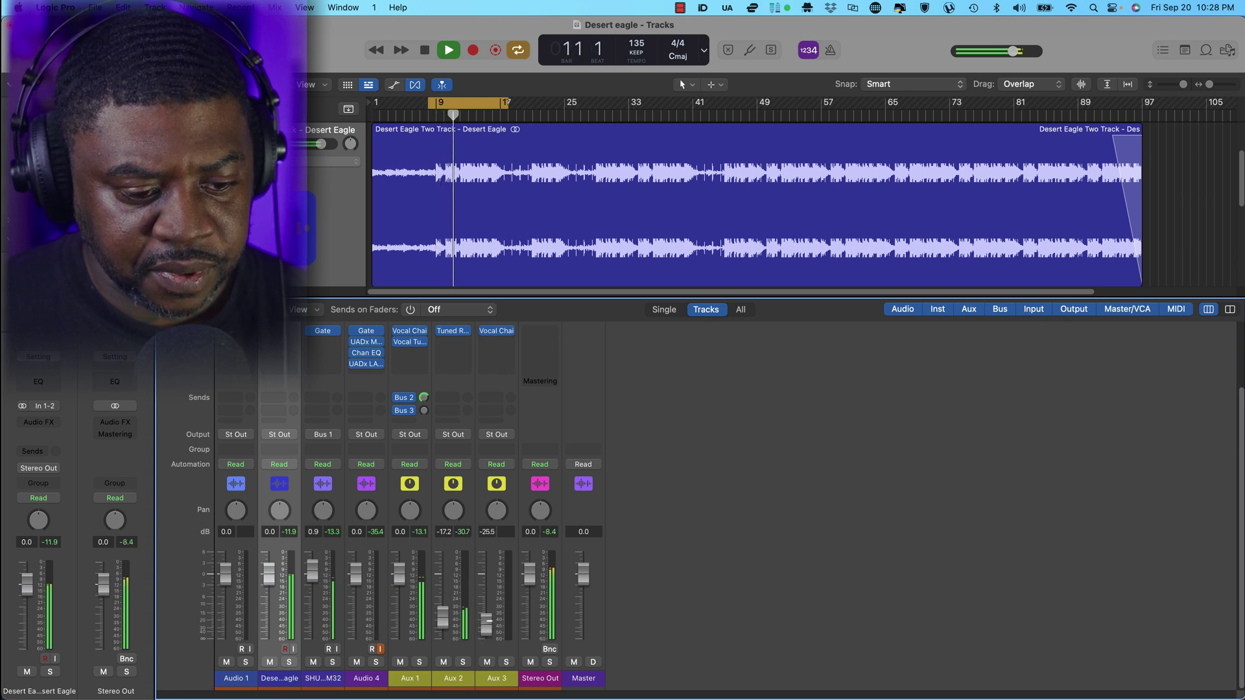
drag(486, 625, 481, 626)
drag(319, 585, 319, 580)
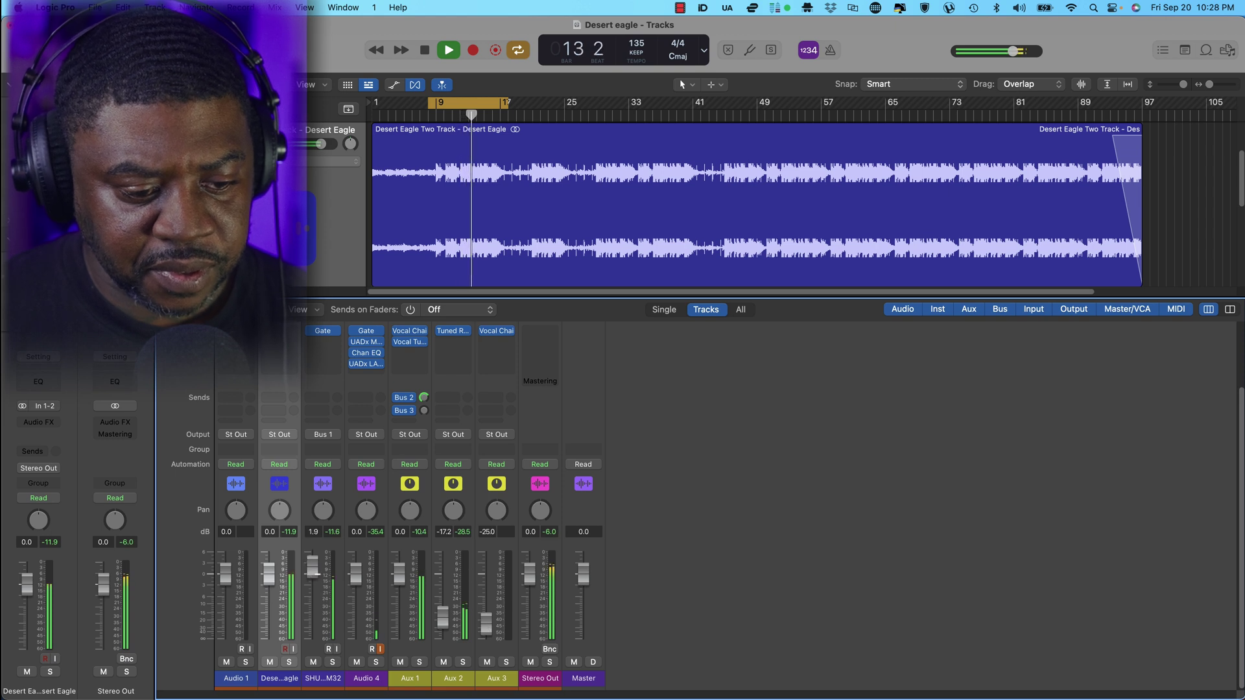
drag(319, 580, 319, 584)
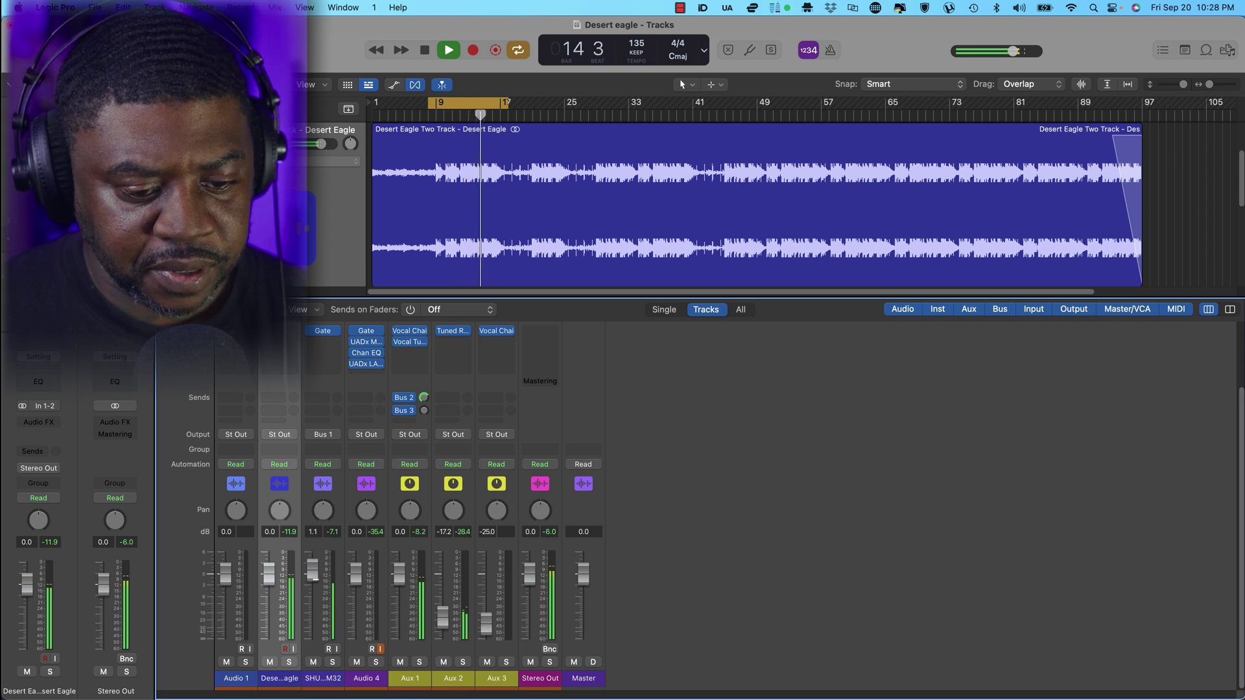
Set Aux 1's Bus 3 send to 0.0 dB and balance the Aux 3 fader at -20.0 dB and the SHURE KSM32 fader at 0.9 dB
drag(485, 626, 486, 616)
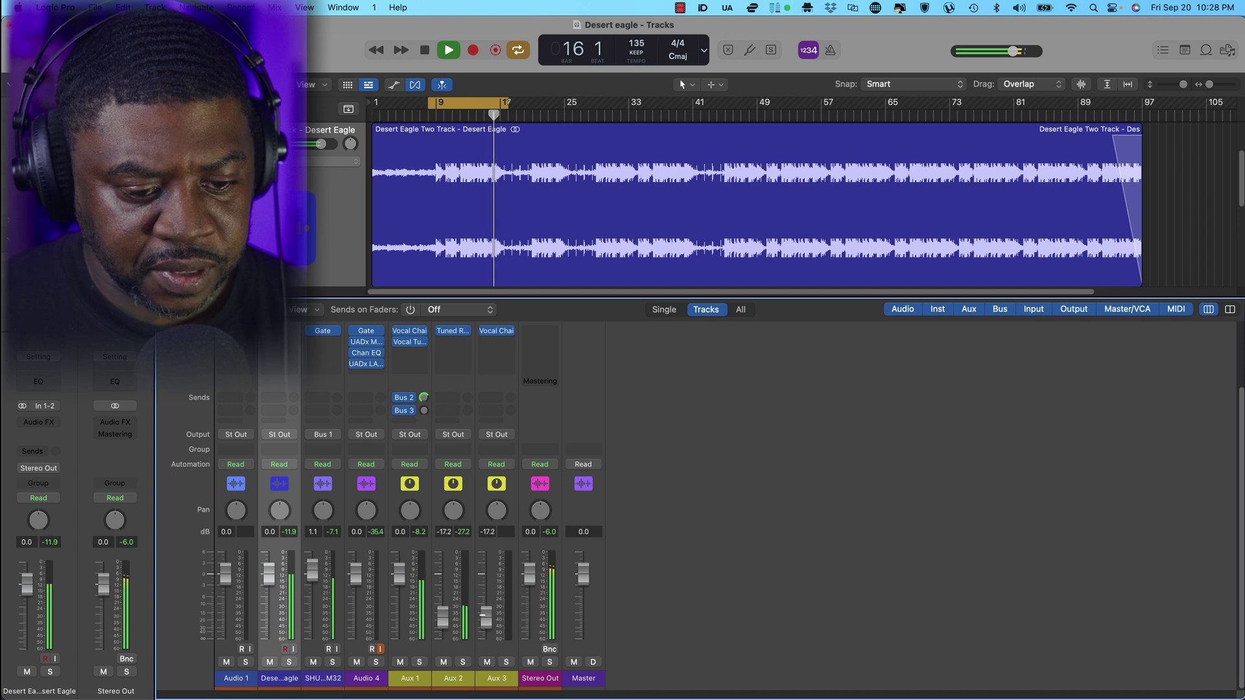
alt+click(424, 410)
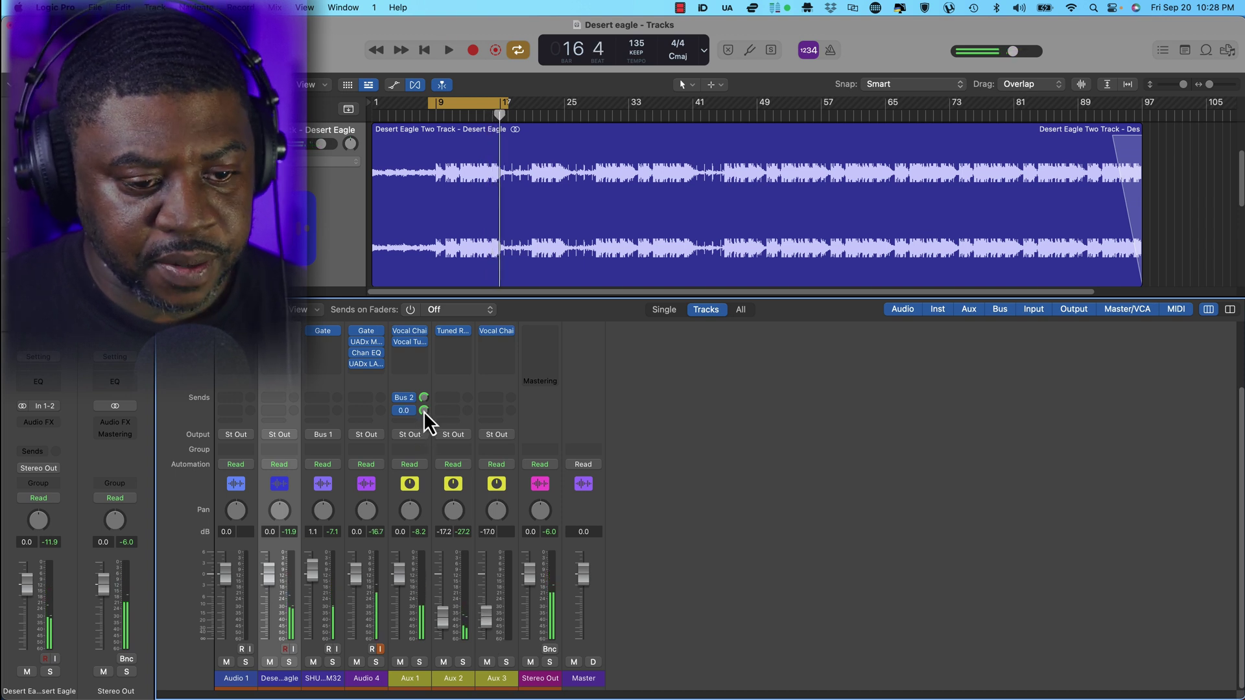
mouse_move(486, 616)
mouse_down()
mouse_move(488, 637)
mouse_move(486, 617)
mouse_up()
key(space)
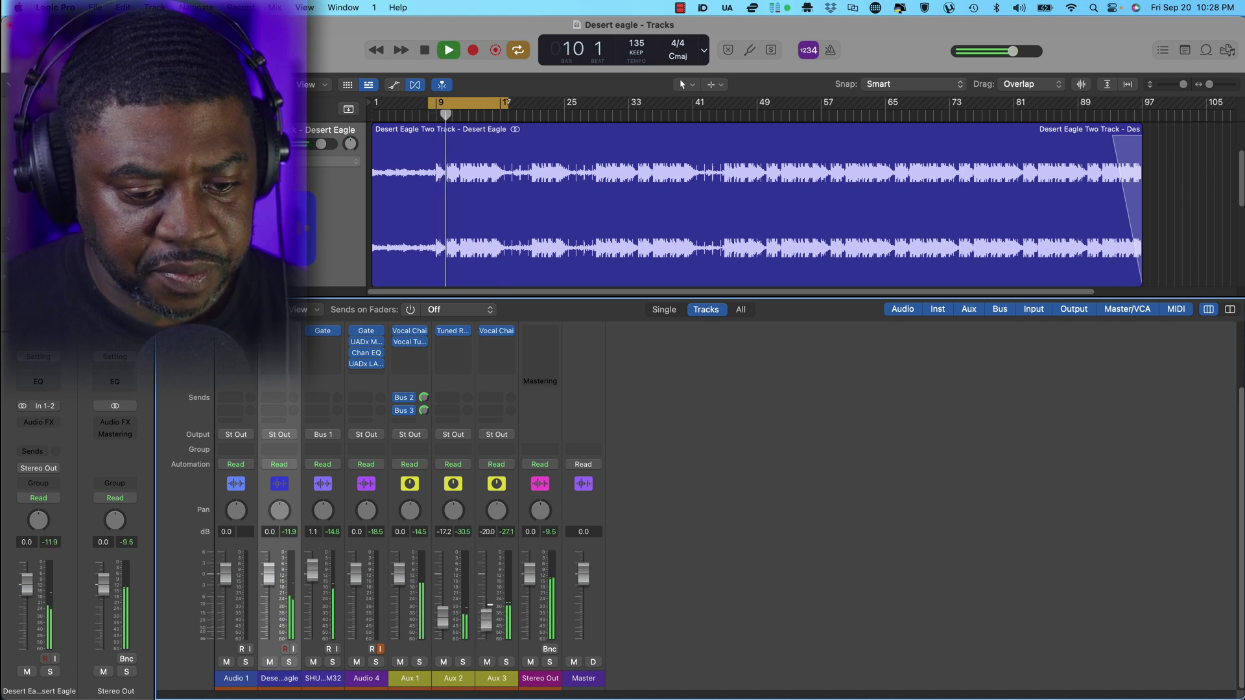
drag(312, 572, 312, 574)
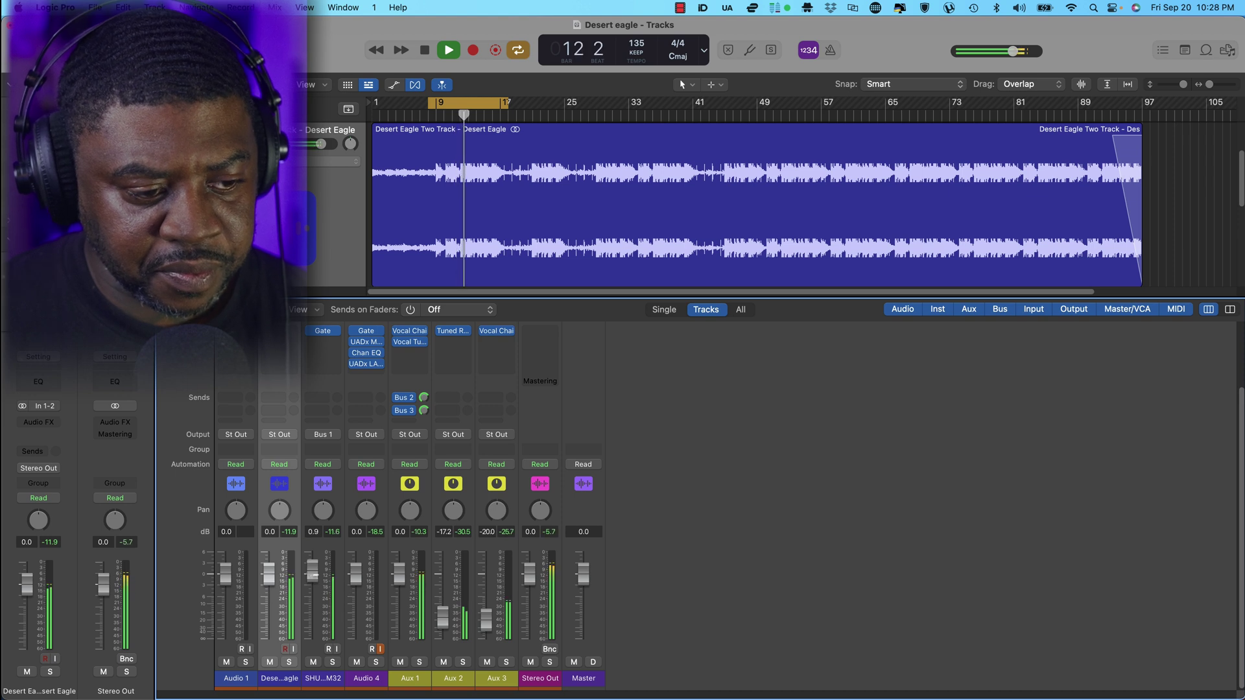
Check the balance with the Desert Eagle beat in mono, lower the SHURE KSM32 fader to about -0.3 dB, and return the beat to stereo
click(113, 407)
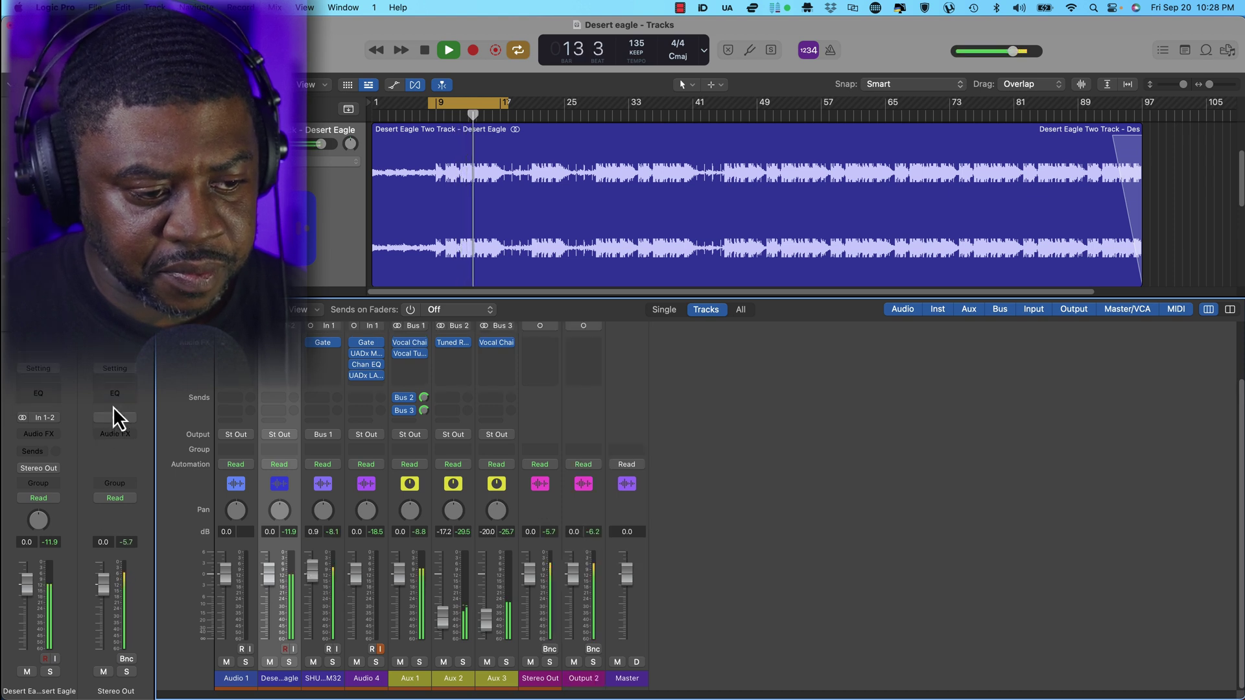
click(118, 419)
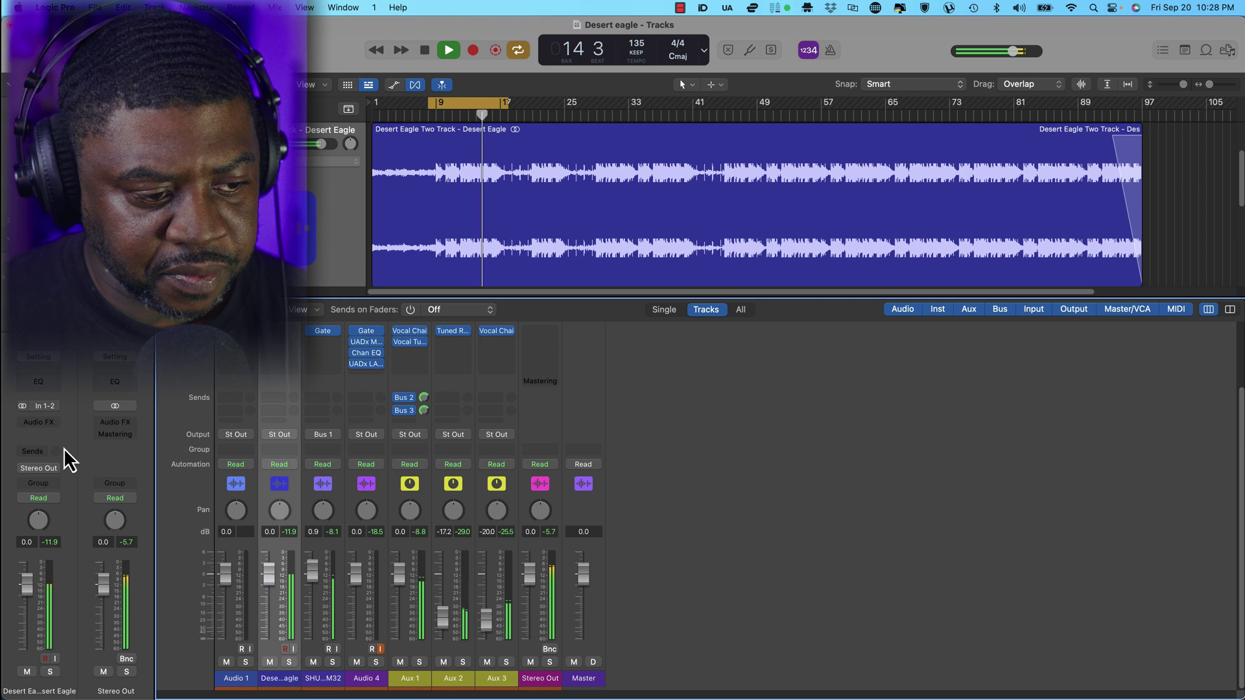
click(22, 406)
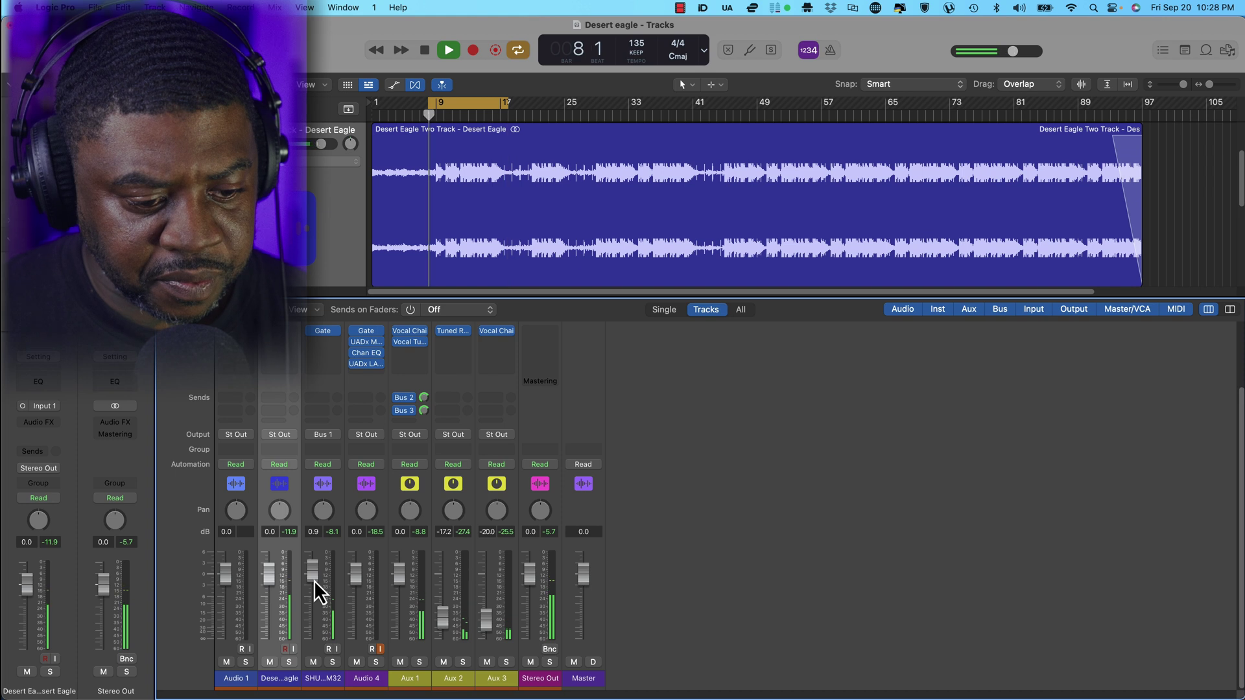
drag(314, 579, 314, 581)
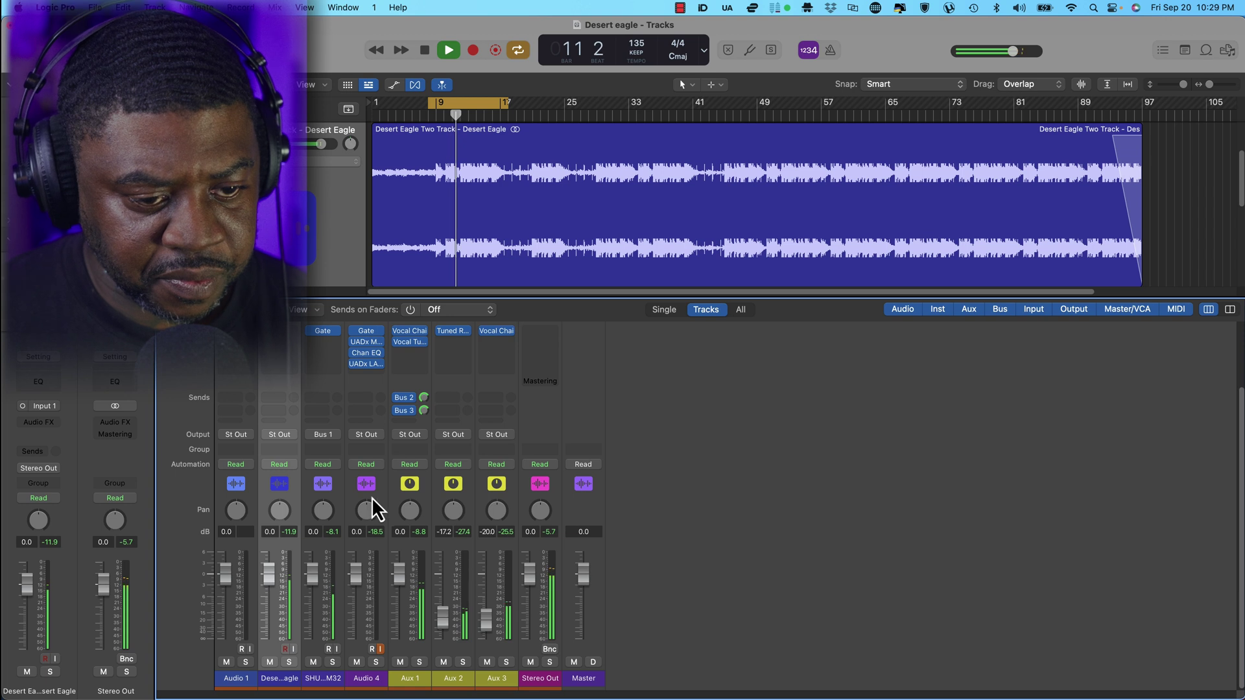
mouse_move(423, 341)
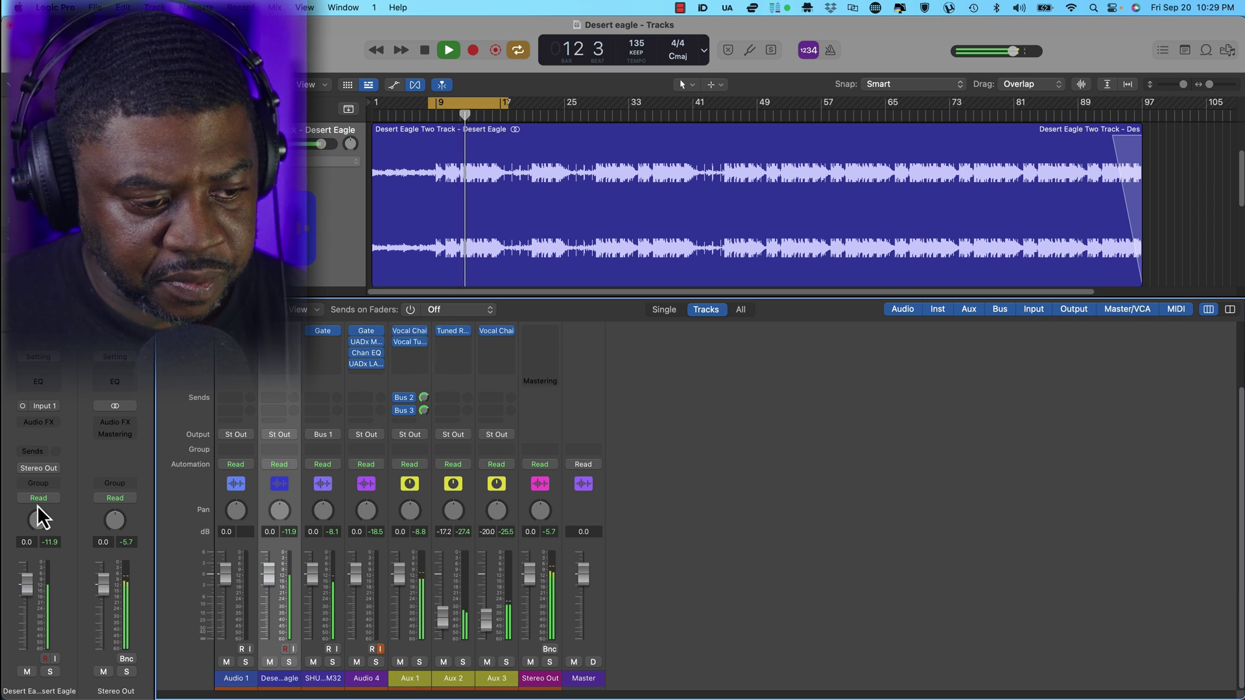
click(22, 406)
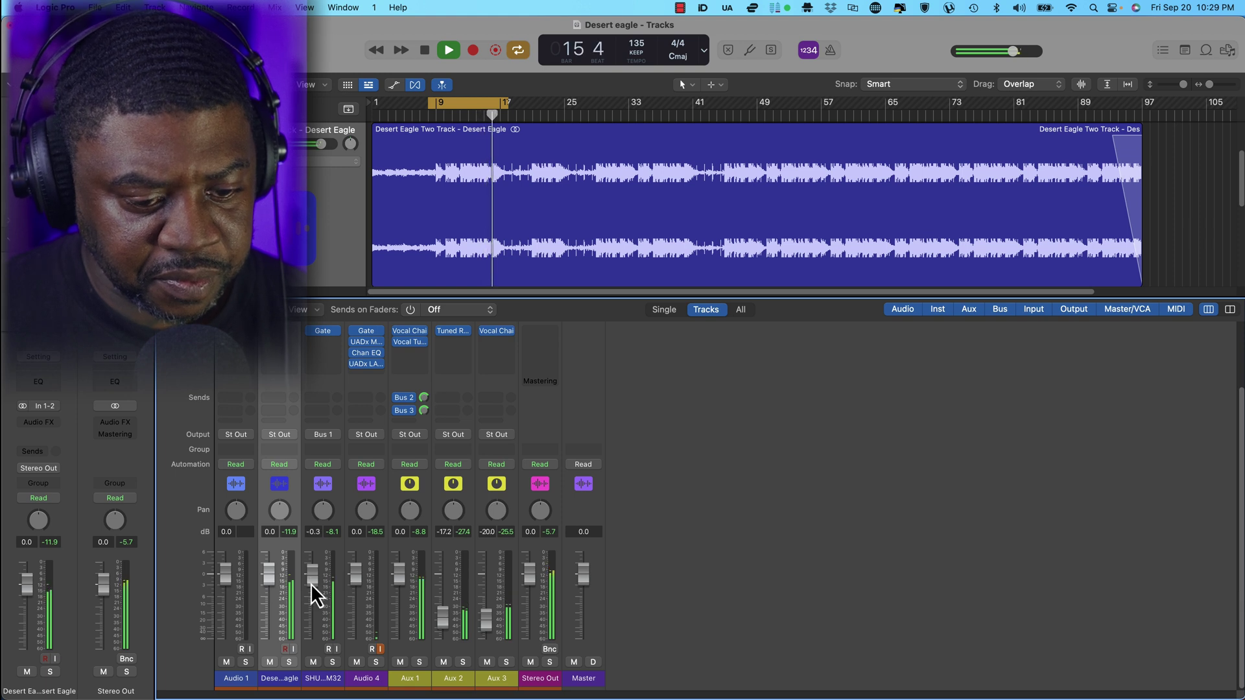
Stop playback and insert a stereo Level Meter on the Stereo Out channel
key(space)
click(554, 334)
mouse_move(579, 491)
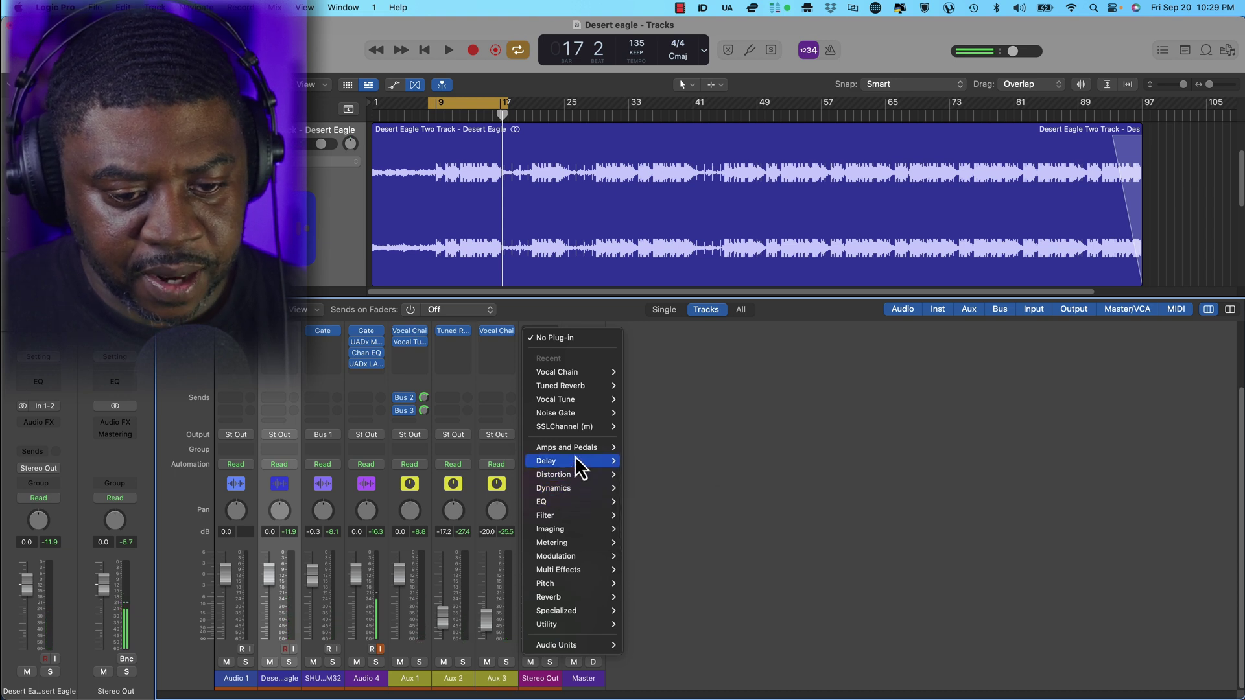
mouse_move(581, 547)
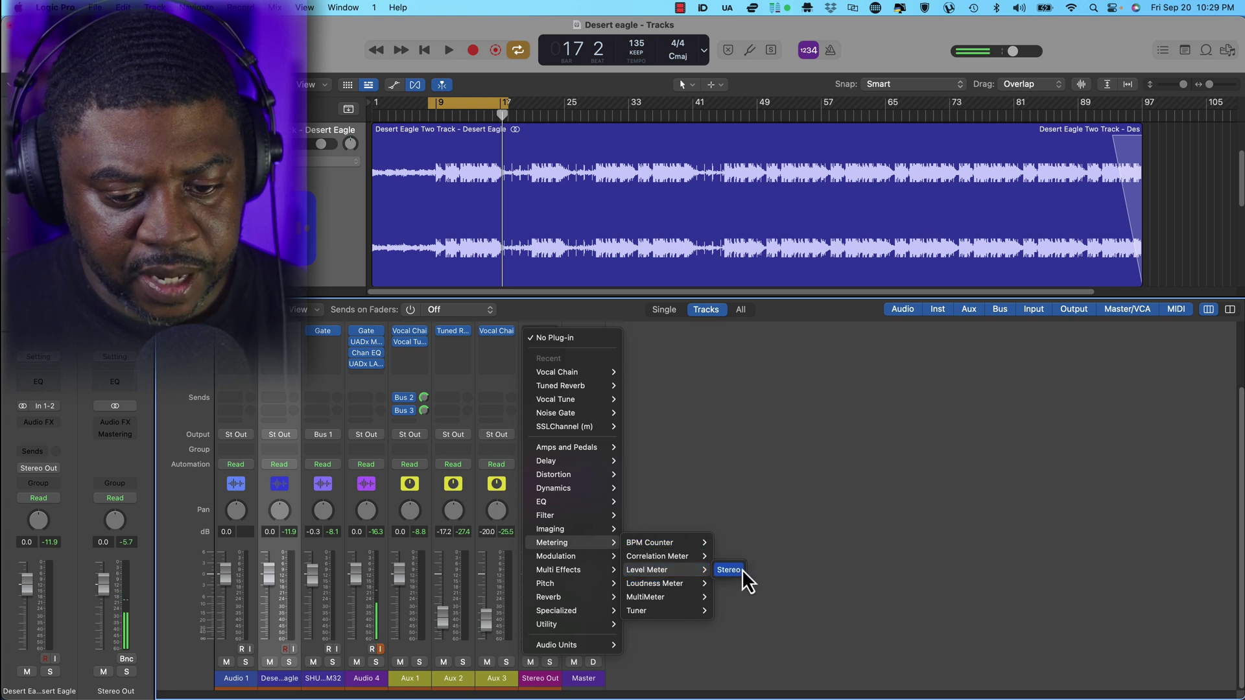
click(739, 570)
Play the mix, set the Level Meter to Peak & RMS, and move its window clear of the mixer
key(space)
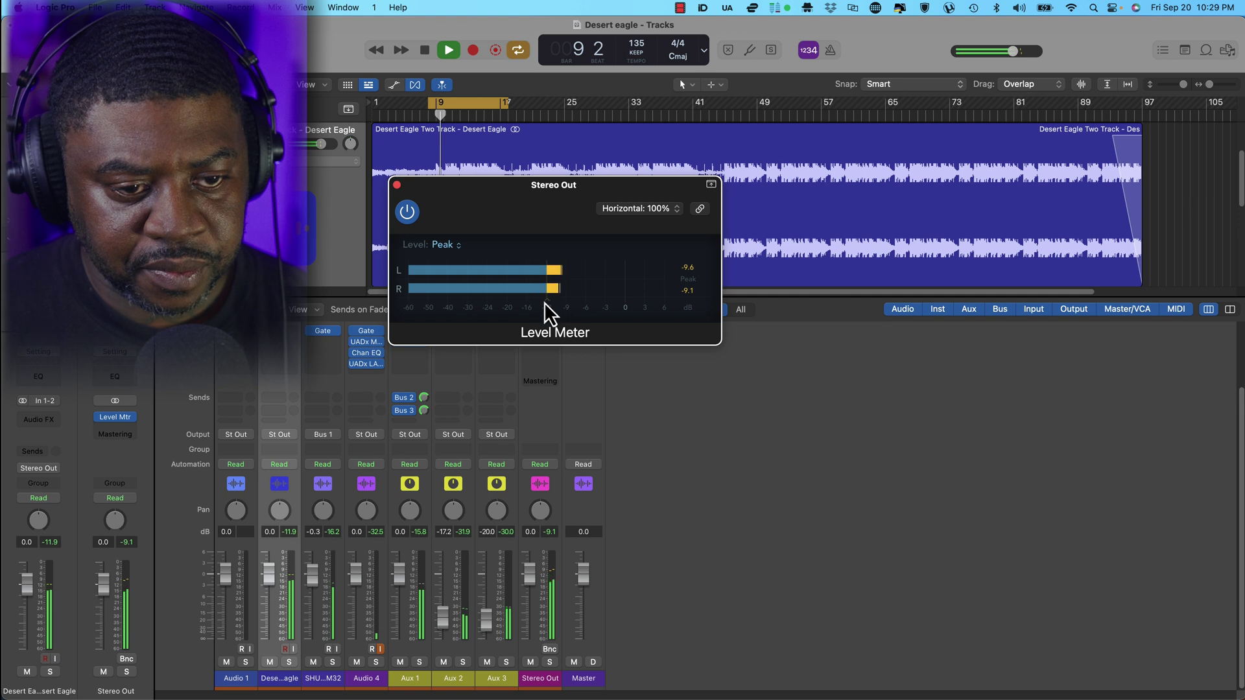
click(457, 245)
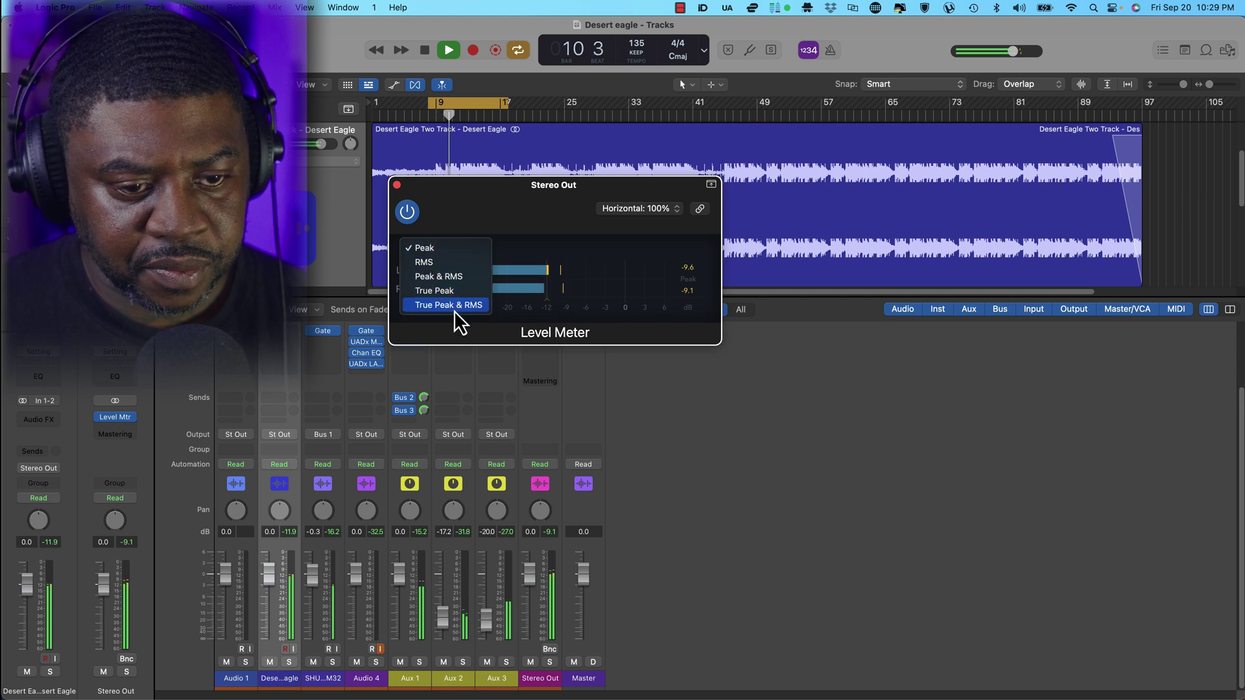
click(453, 306)
click(470, 244)
click(480, 223)
drag(551, 305, 566, 306)
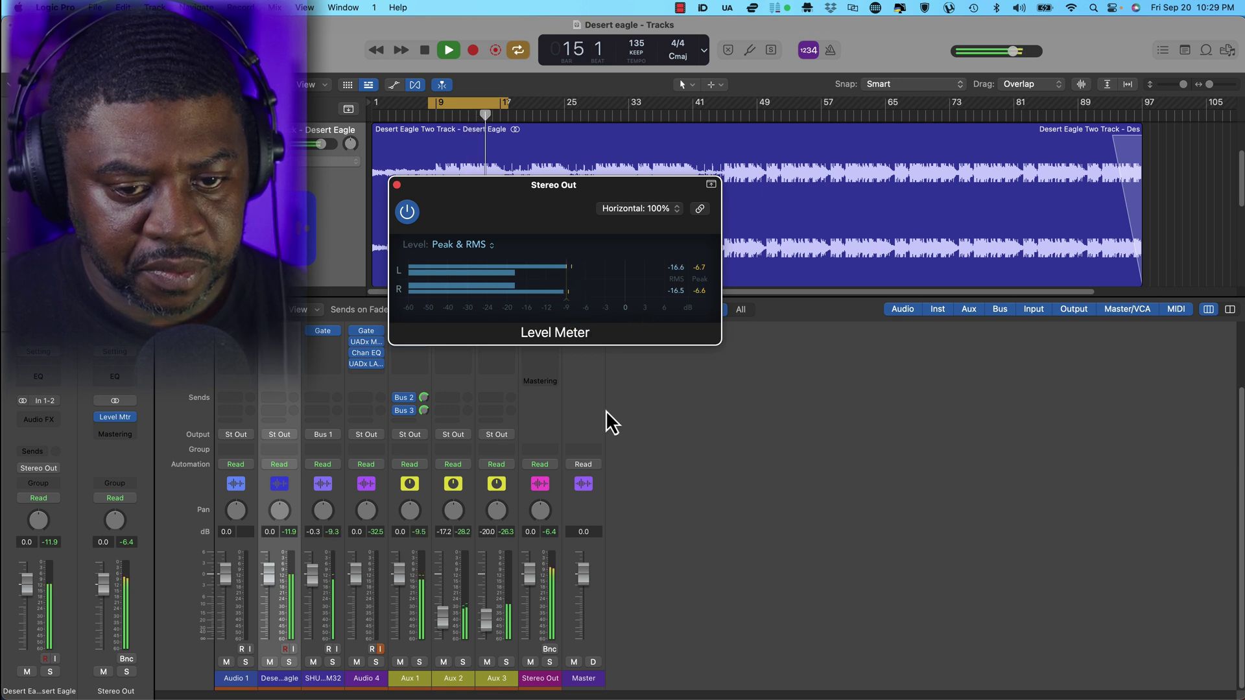
drag(605, 185, 315, 116)
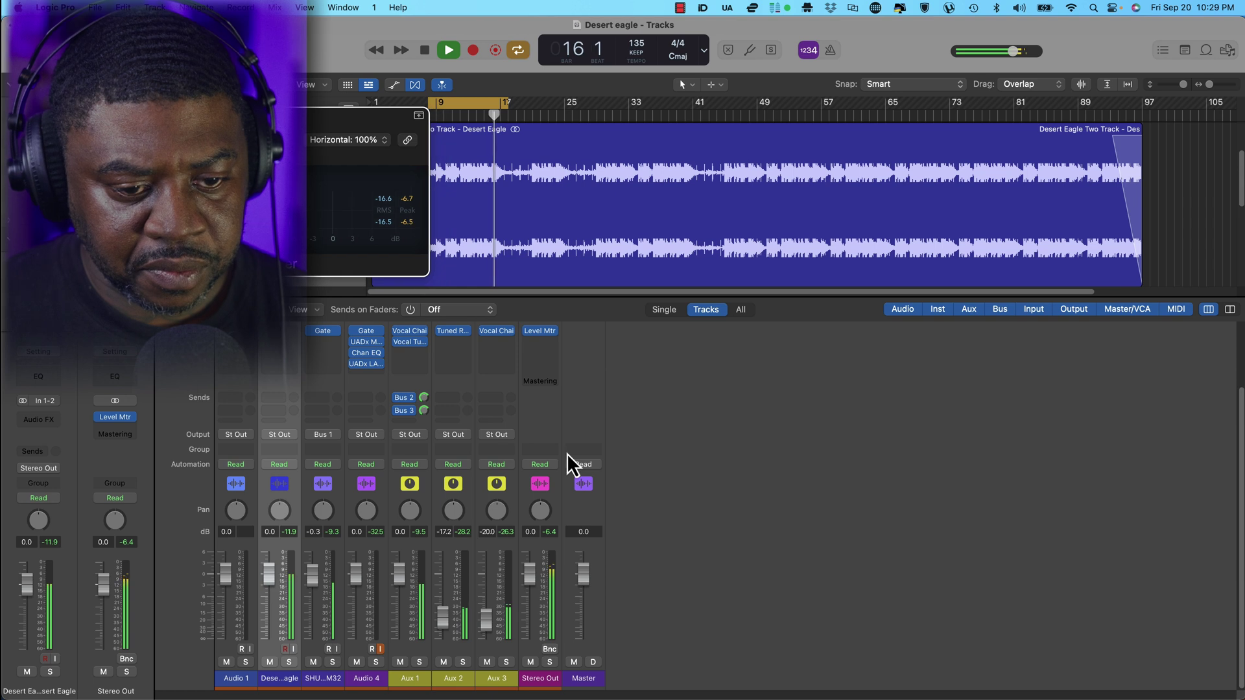
Stop playback and insert a stereo Limiter on Stereo Out after the Level Meter
key(space)
click(553, 345)
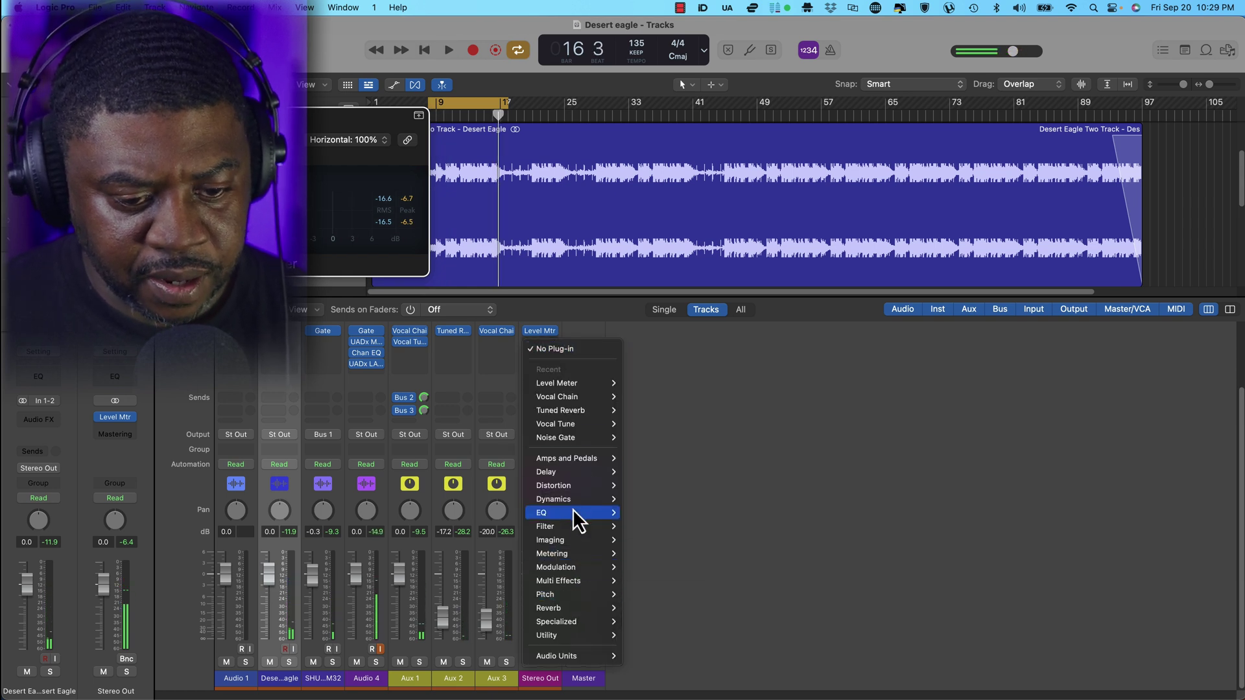
mouse_move(578, 504)
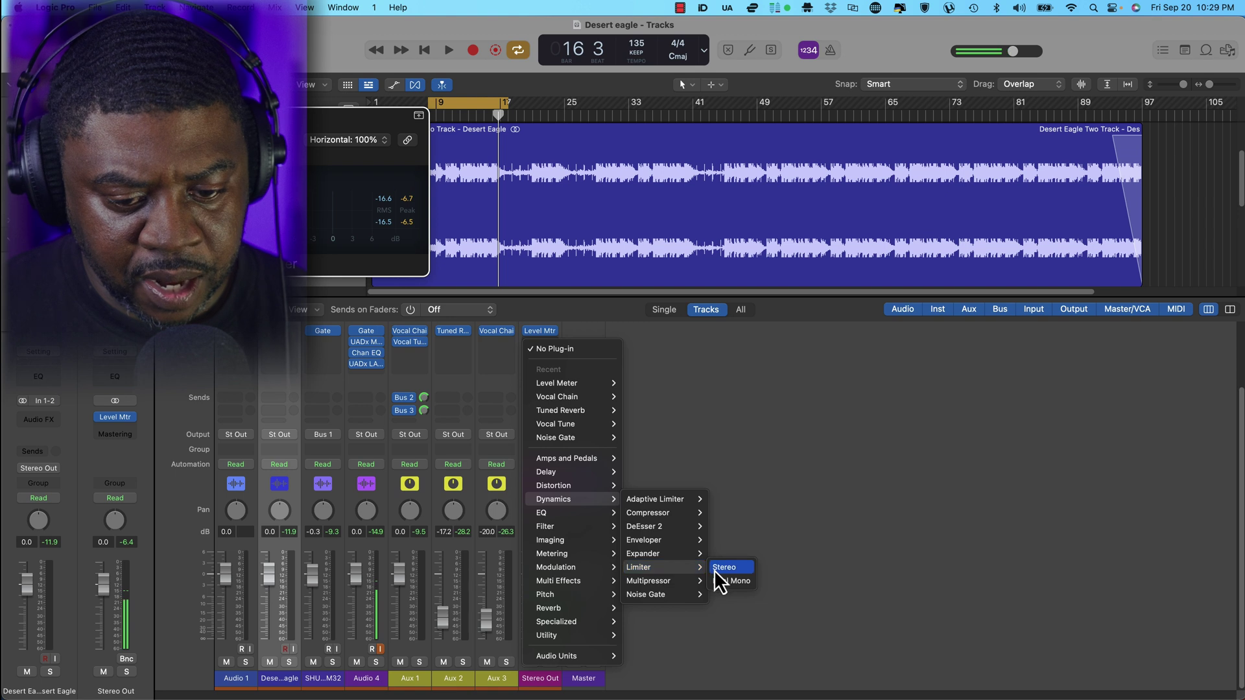
click(725, 571)
Raise the Limiter's Gain to +4.6 dB during playback and move its window off the channel strips
key(space)
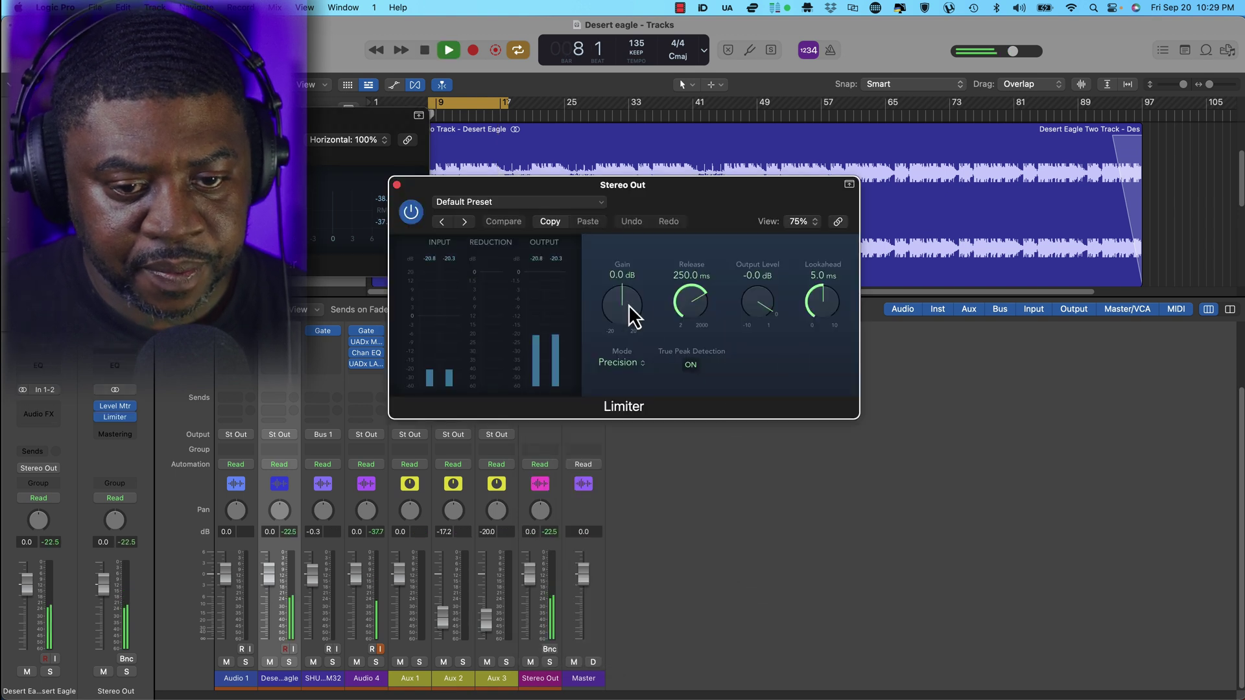
drag(628, 320, 637, 293)
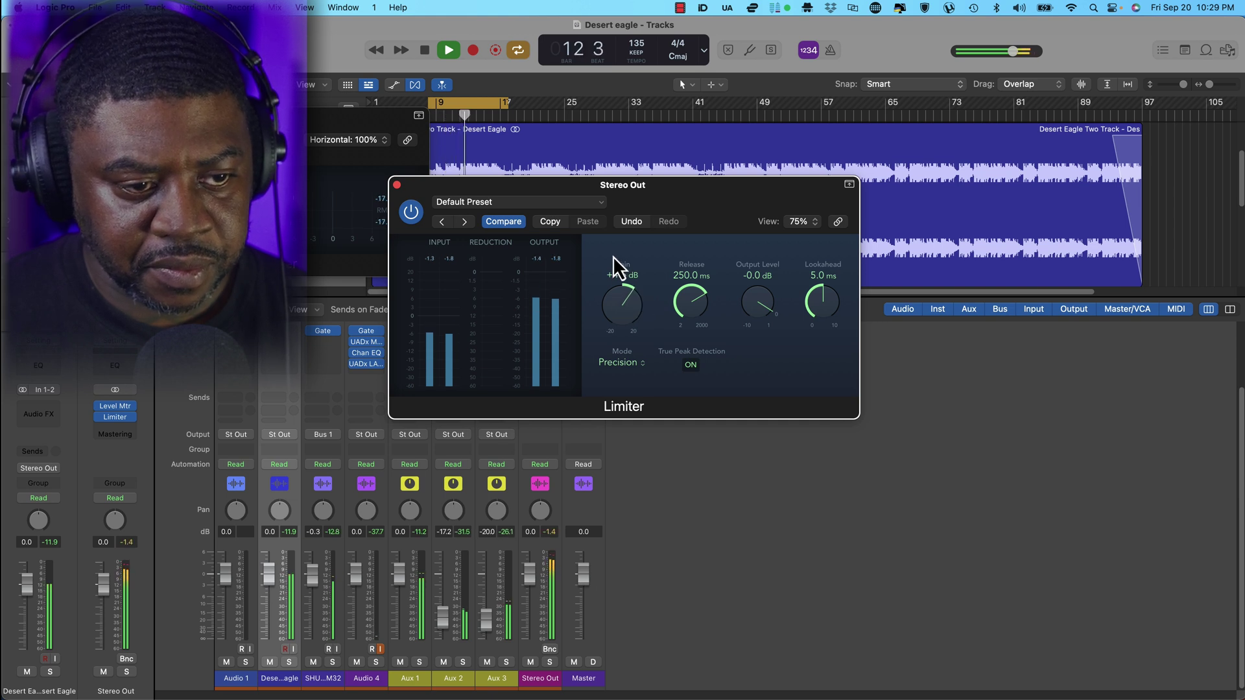
drag(676, 200, 925, 225)
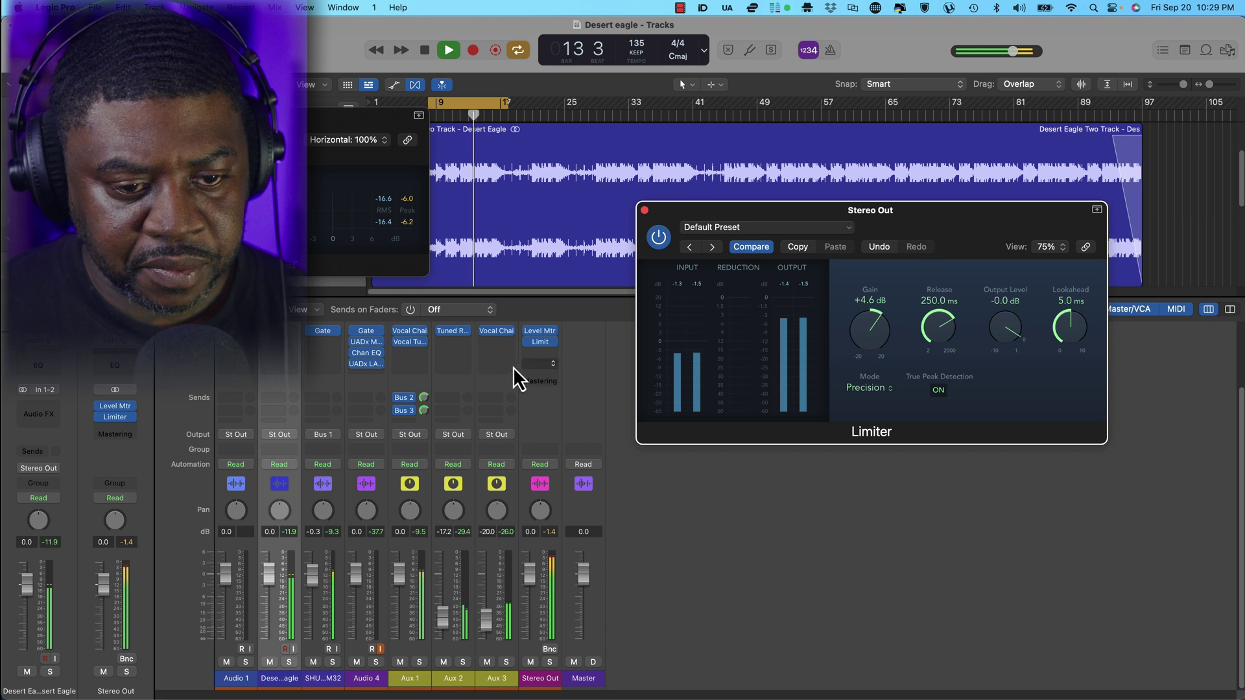
Place the Level Meter after the Limiter on Stereo Out and arrange both plug-in windows side by side
drag(542, 334, 551, 365)
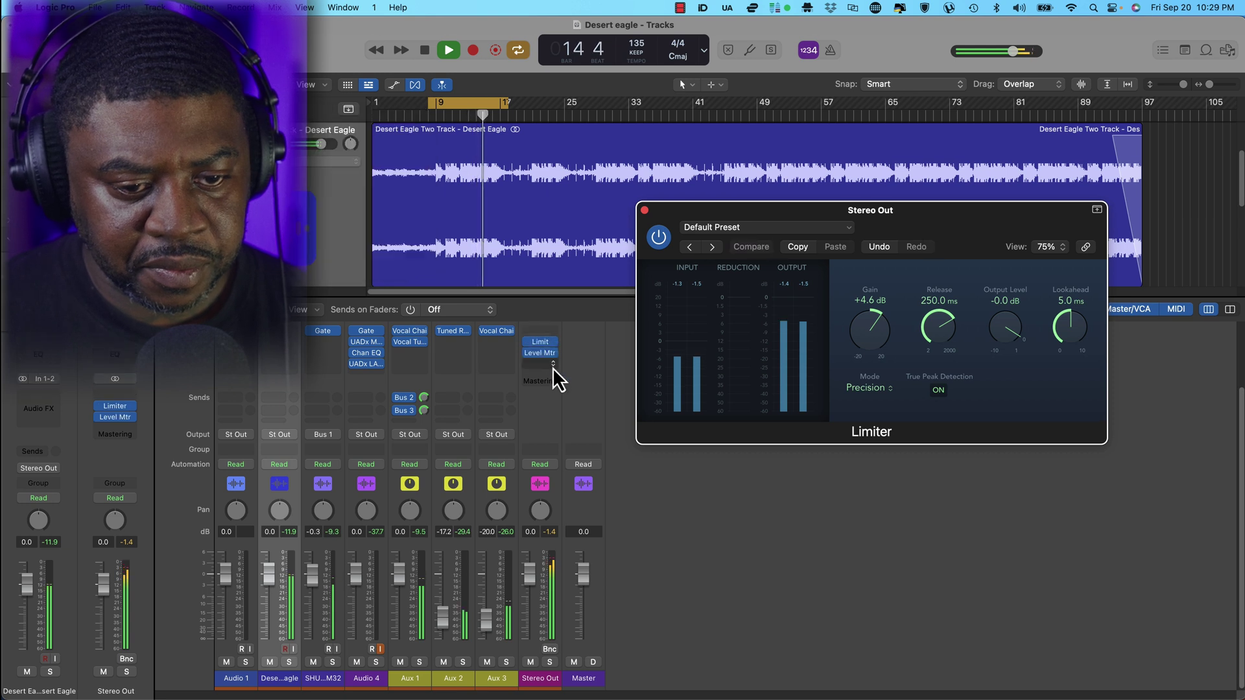
click(540, 354)
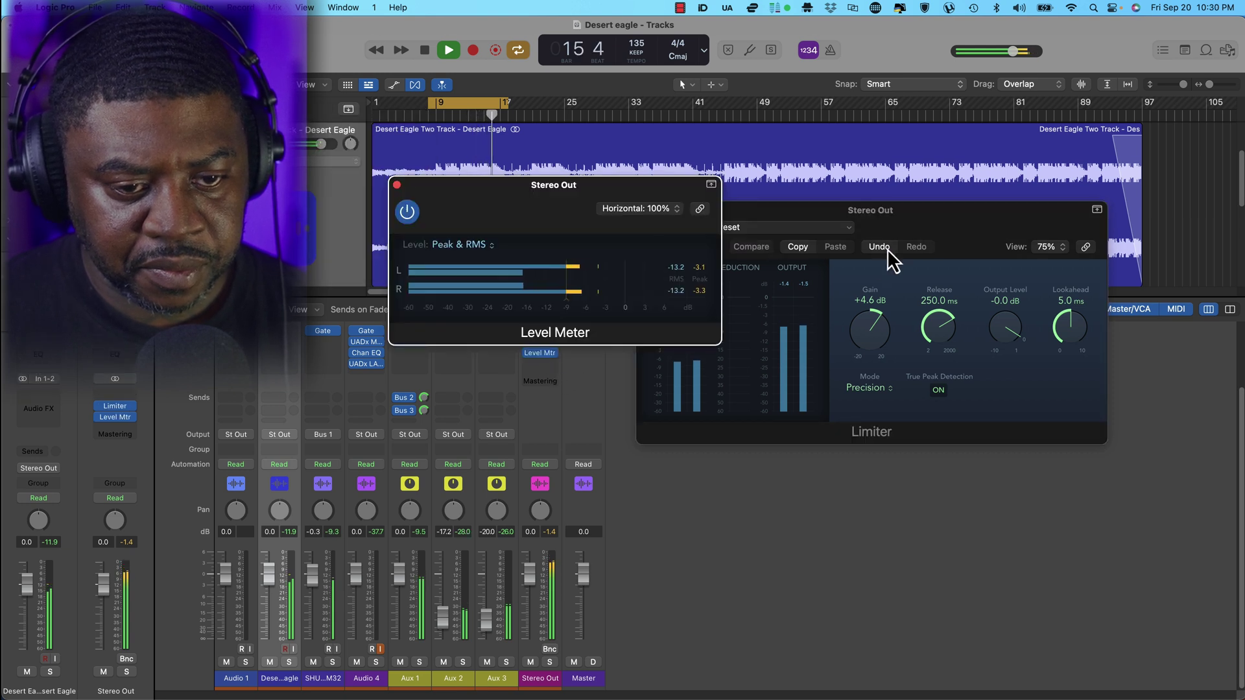
drag(917, 225, 975, 281)
Set the Limiter's Gain to +6.2 dB, keeping True Peak Detection on, and close the Limiter and Level Meter
drag(936, 392, 935, 394)
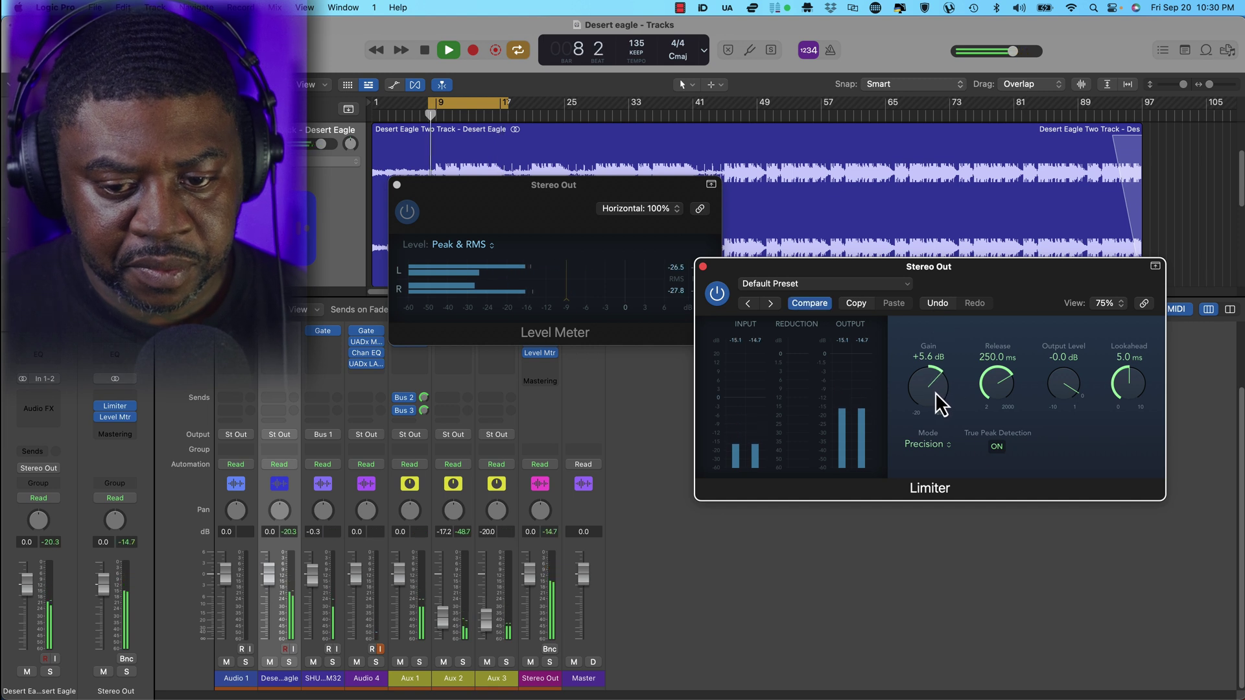
click(998, 447)
click(999, 448)
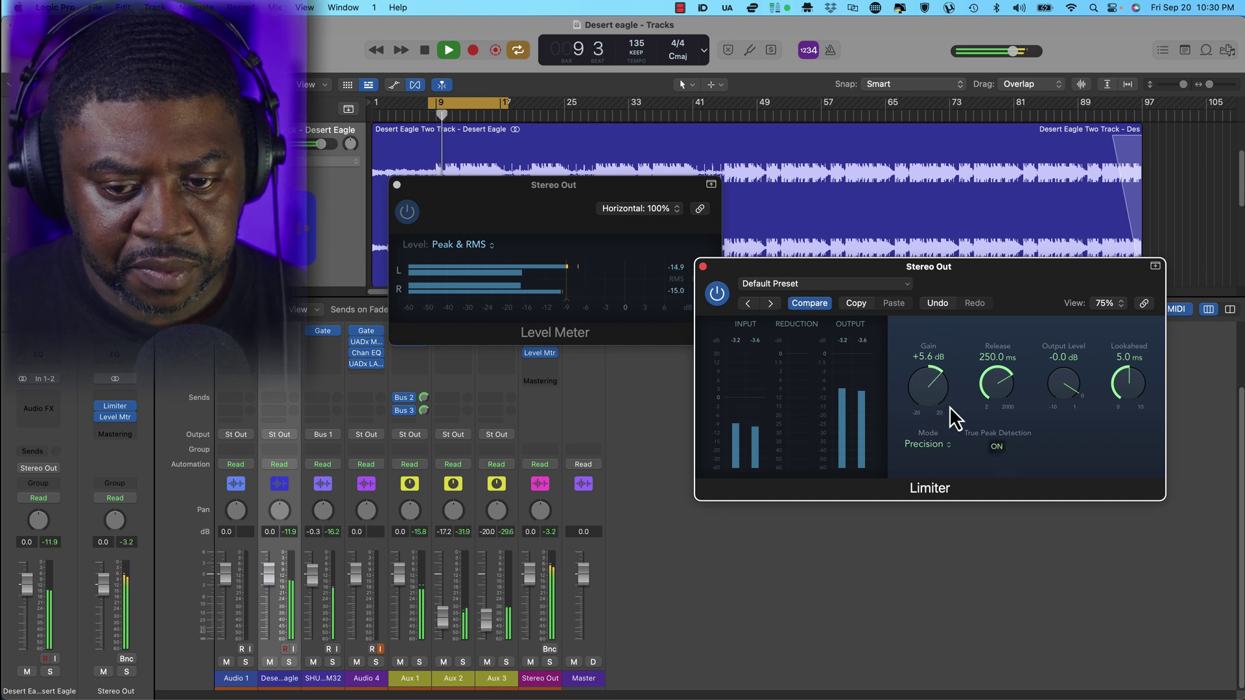
drag(929, 397, 926, 392)
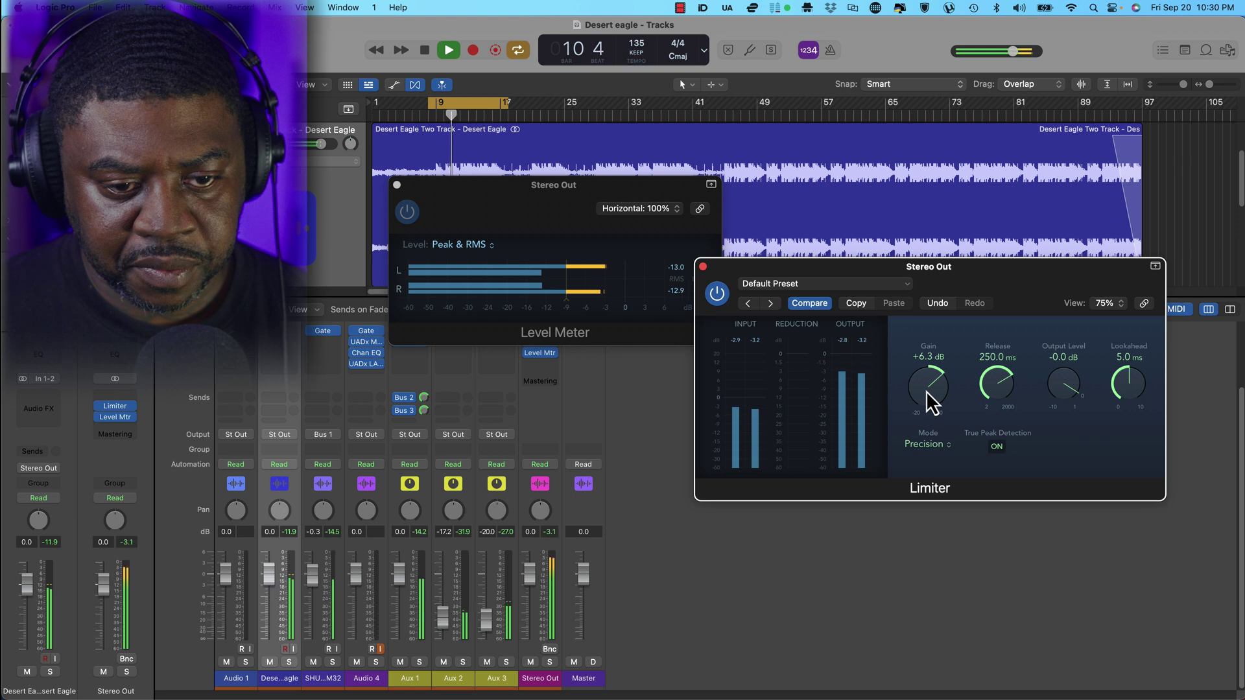
drag(926, 391, 928, 398)
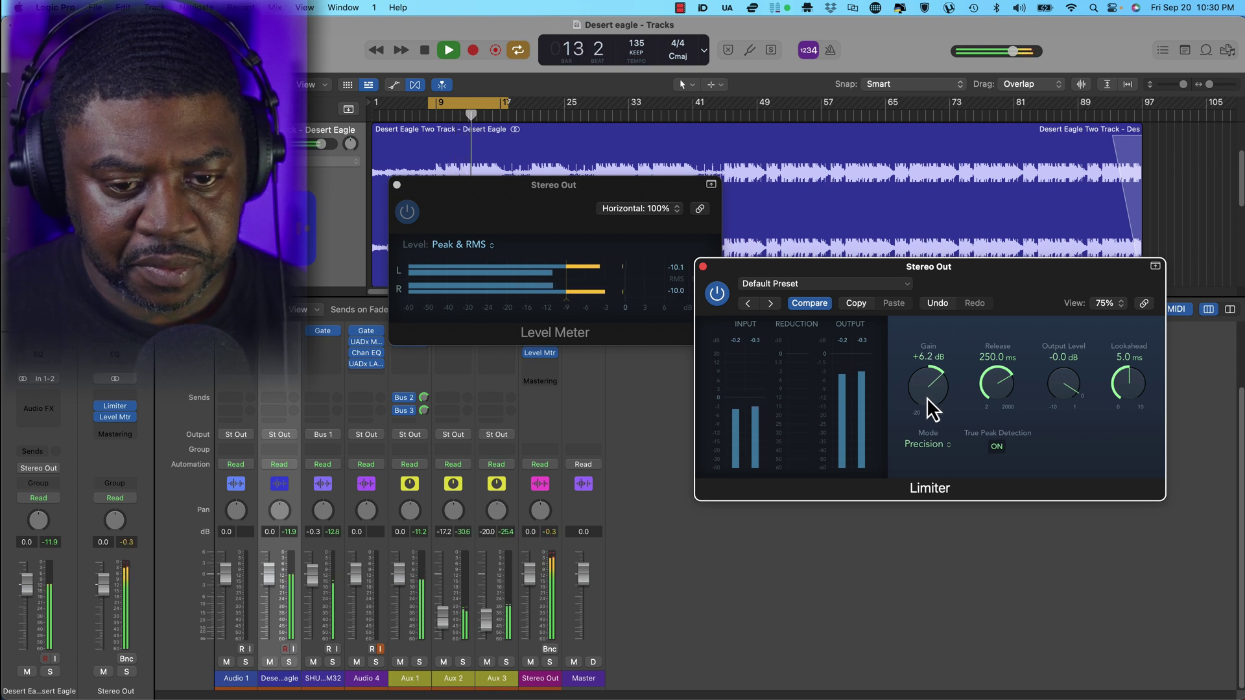
click(703, 267)
click(396, 186)
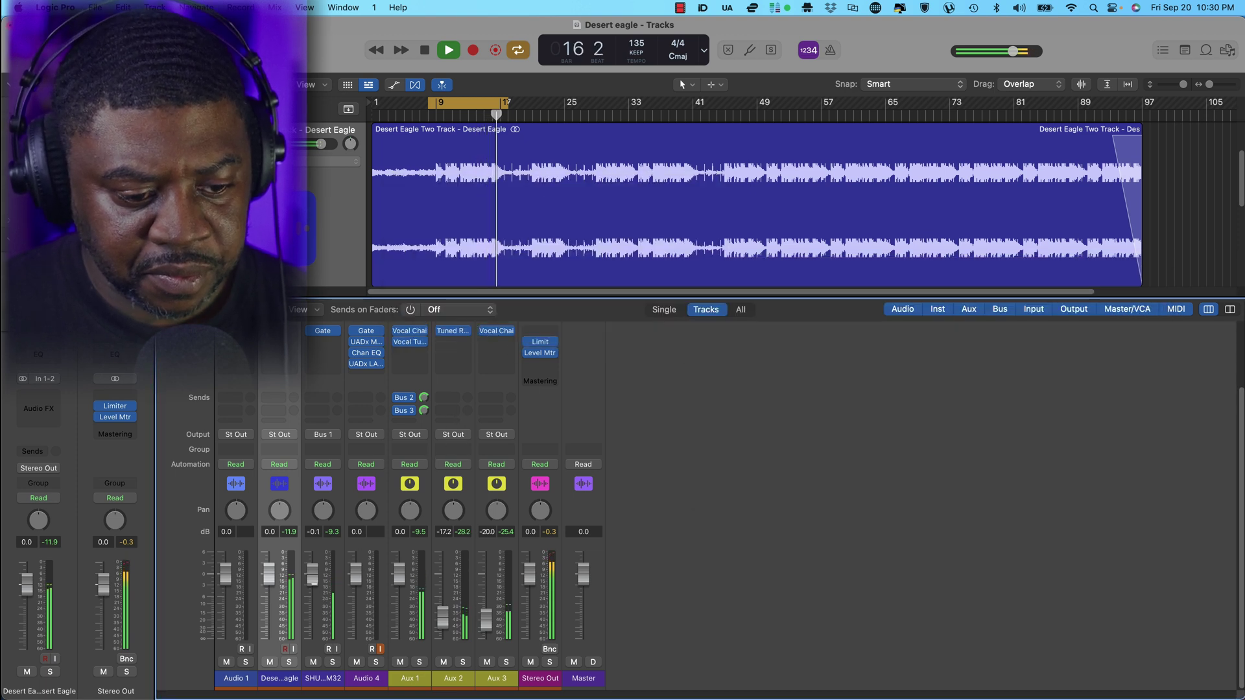
Restart playback, switch the Desert Eagle beat to mono, and set the SHURE KSM32 fader to -0.2 dB
key(space)
key(space)
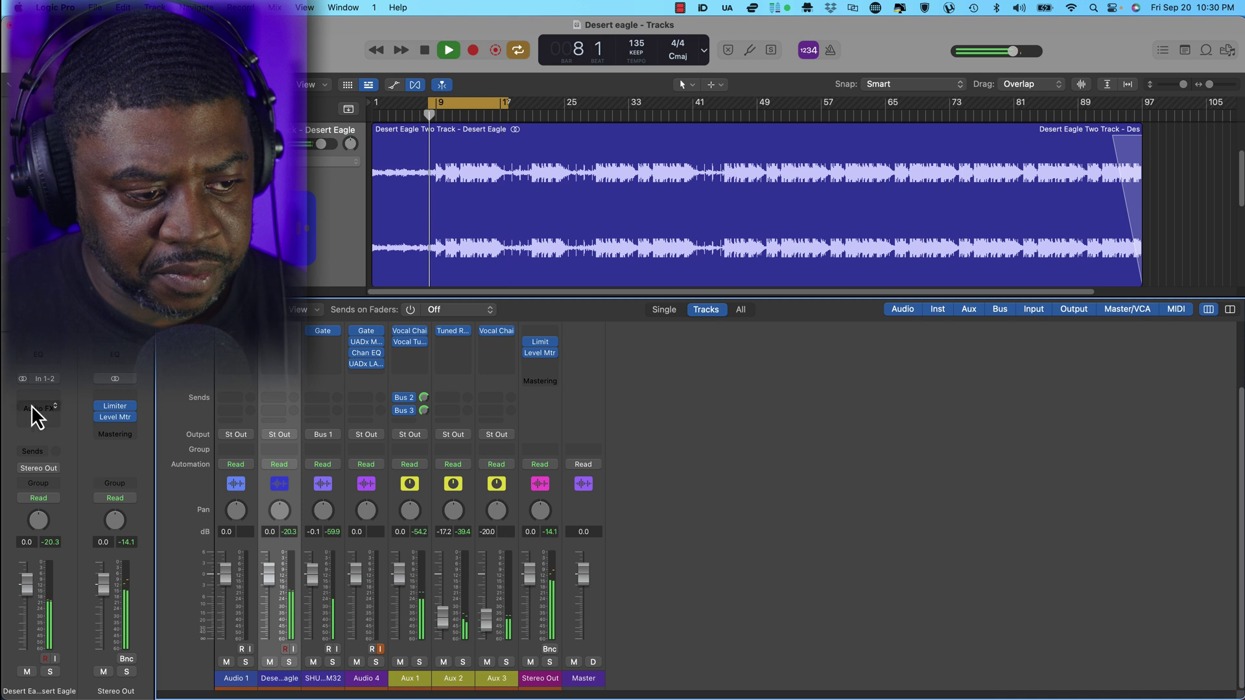
click(22, 380)
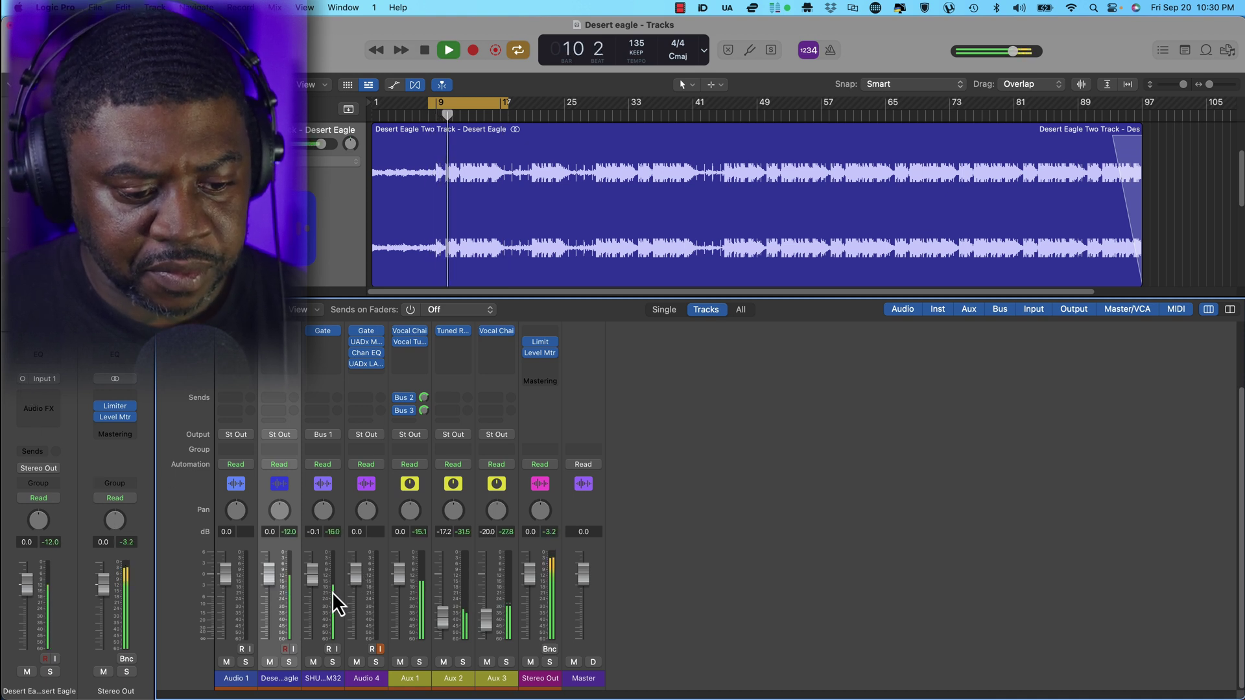
drag(318, 584, 318, 584)
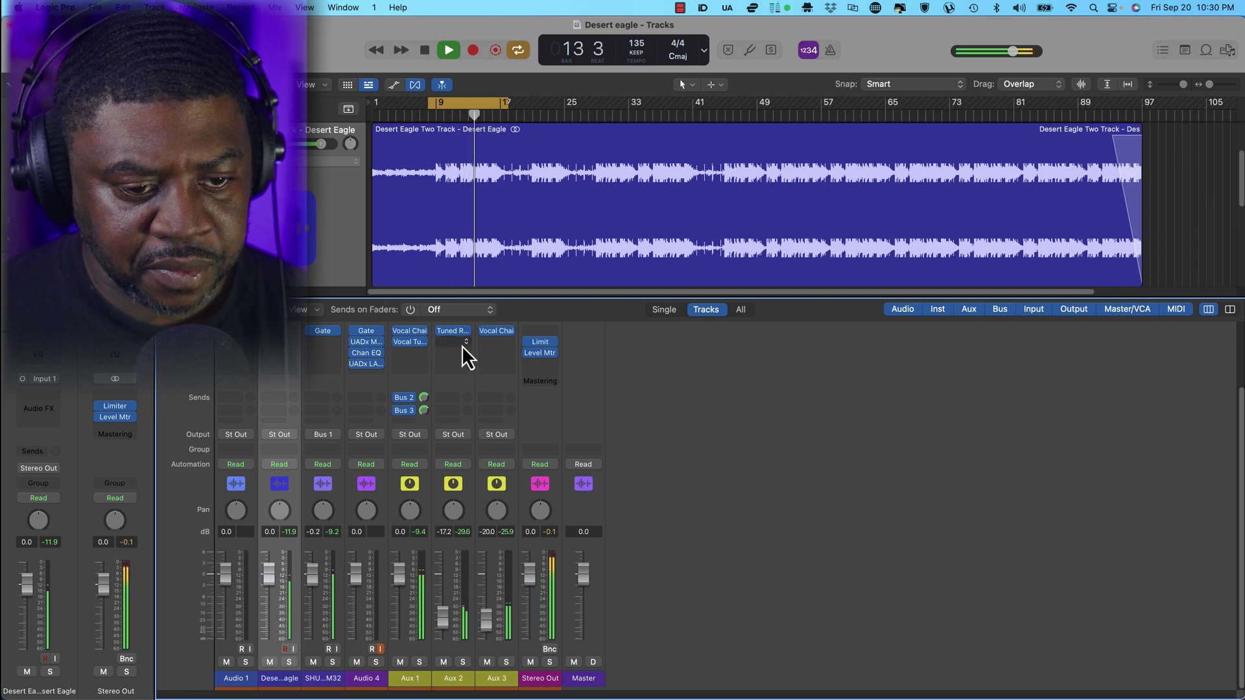
Increase the Width in Aux 1's Vocal Chain and return the Desert Eagle beat to stereo
click(410, 331)
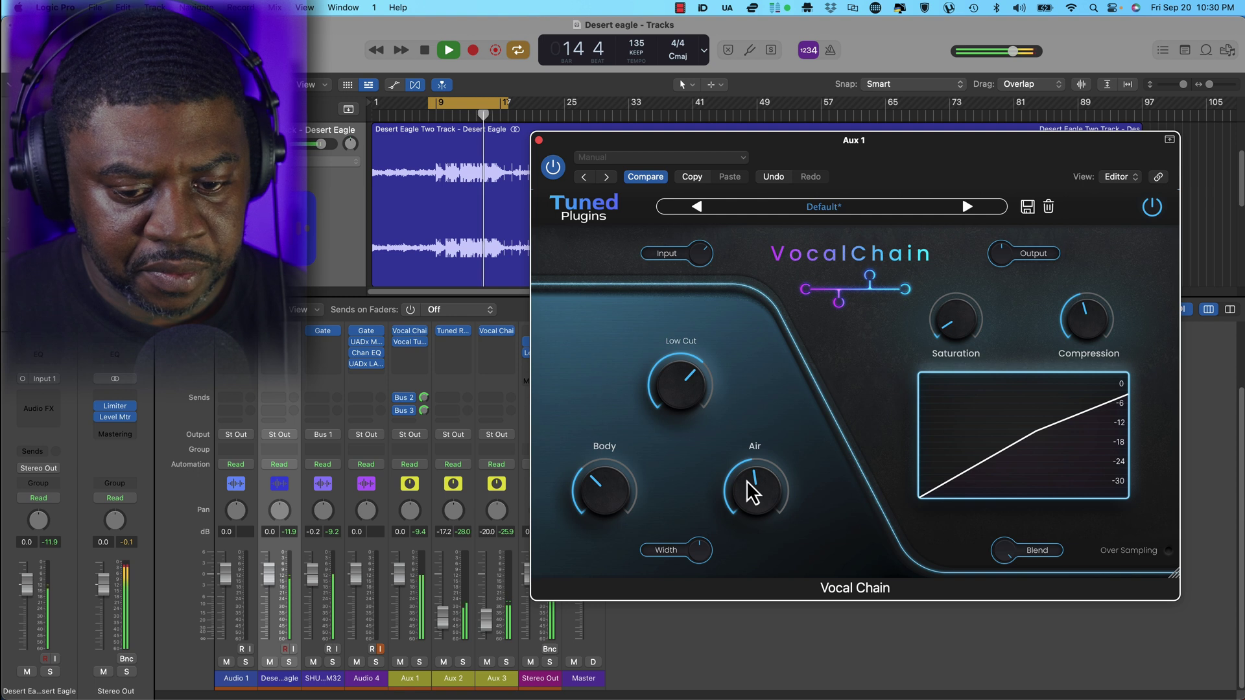
mouse_move(694, 563)
drag(689, 552, 686, 538)
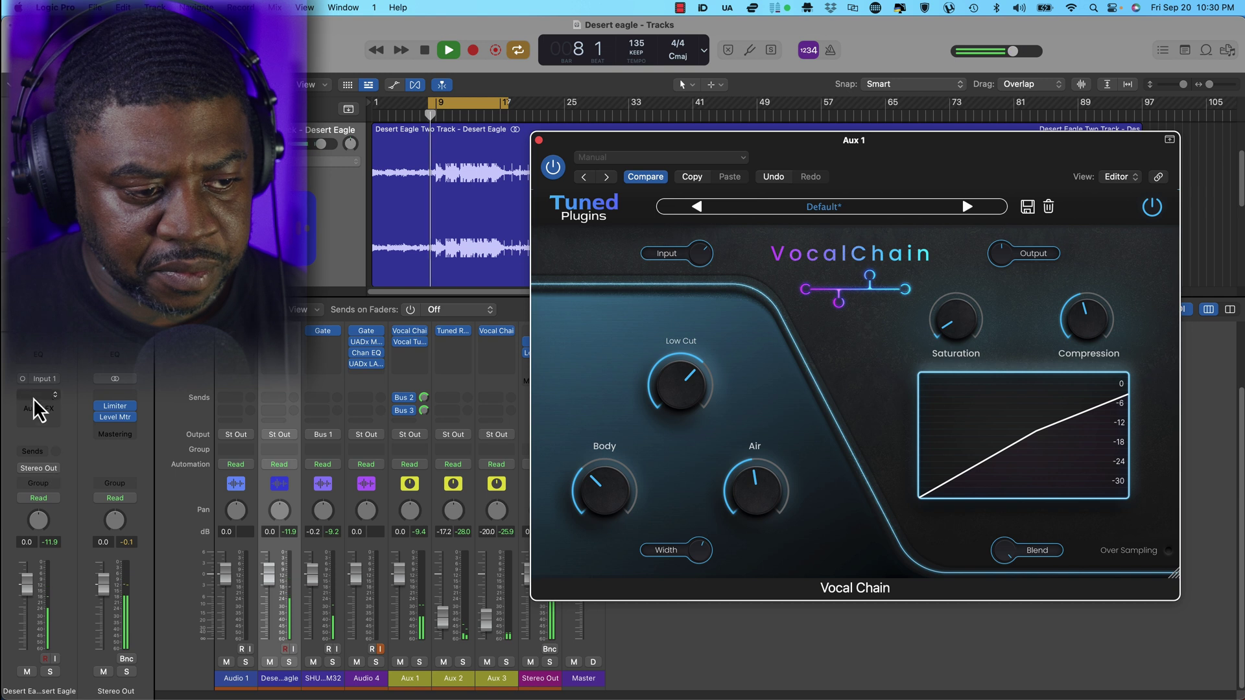
click(23, 379)
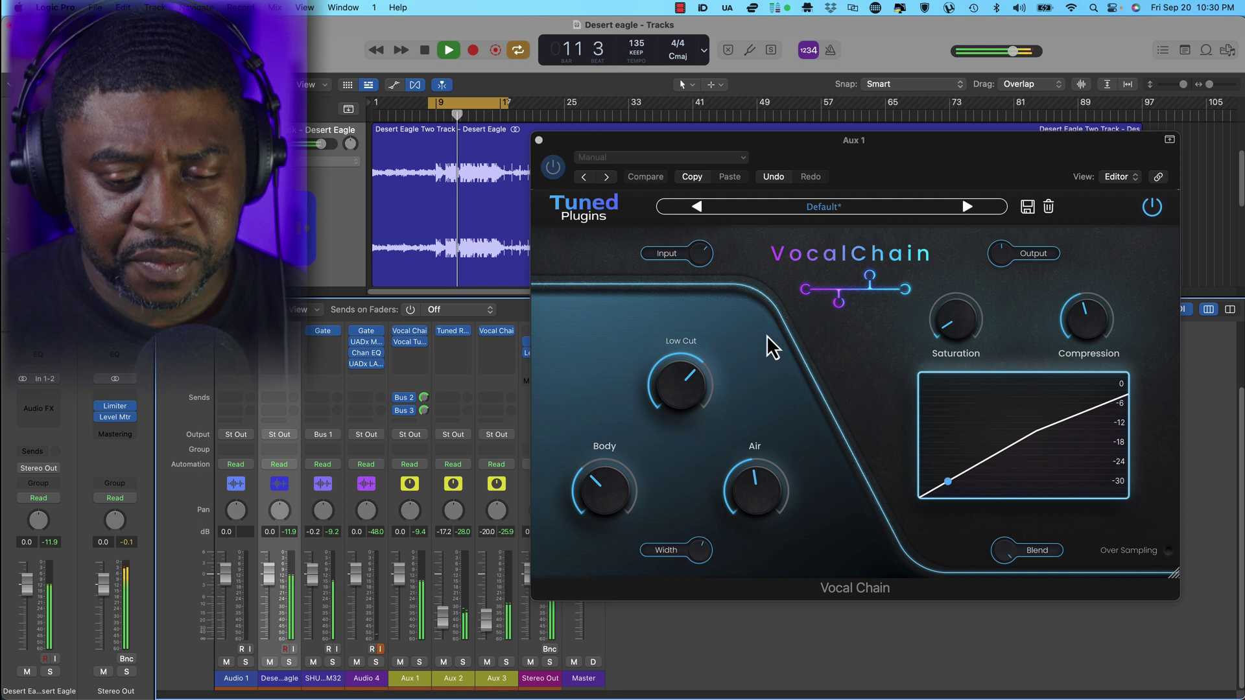
Raise the Saturation slightly in Aux 1's Vocal Chain, lower the SHURE KSM32 fader to -0.6 dB, and stop playback
click(959, 335)
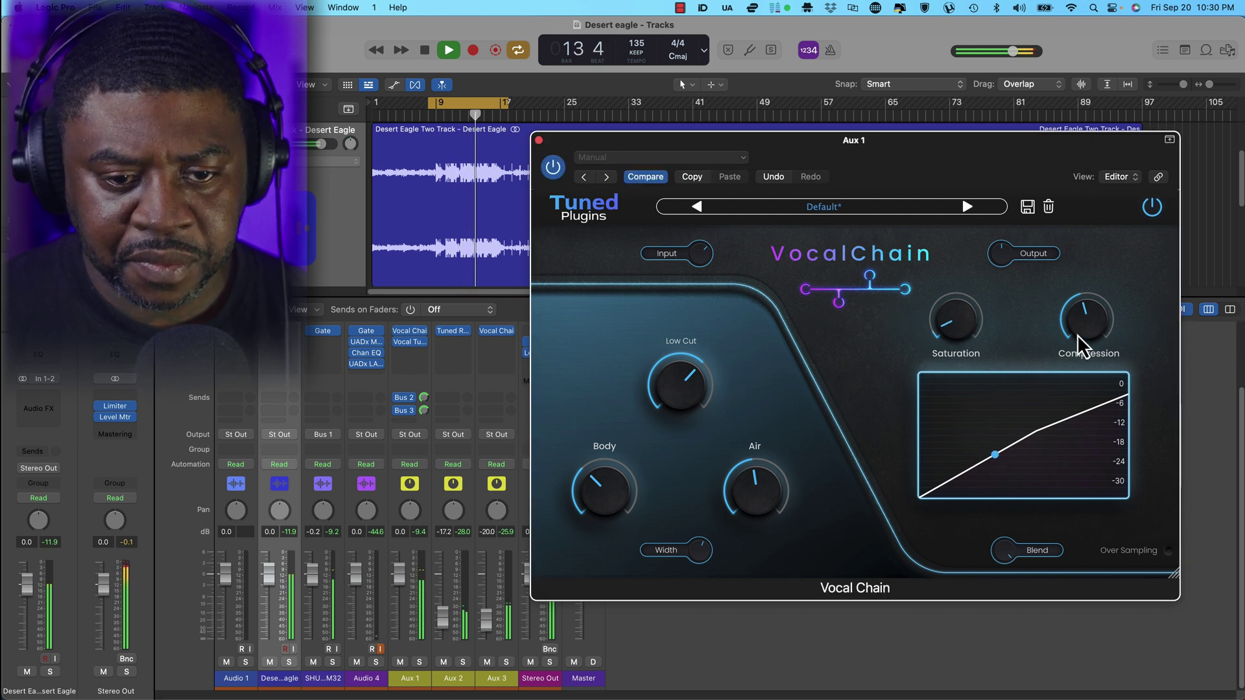
drag(311, 590, 311, 593)
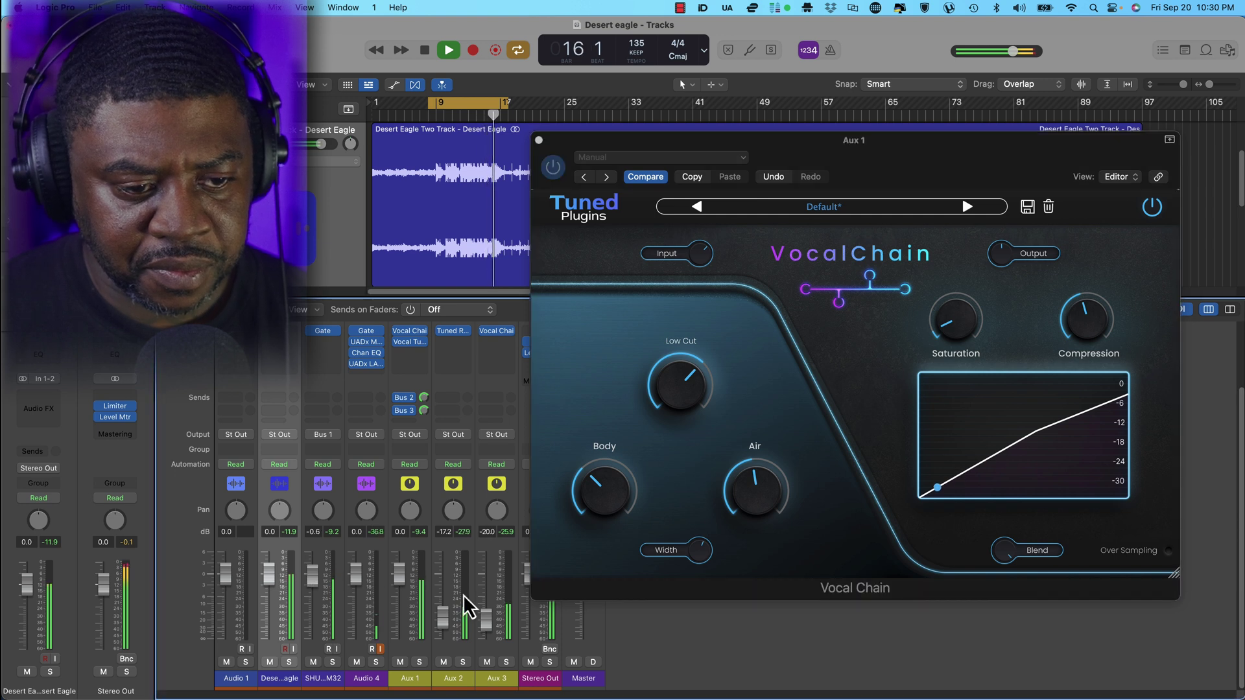
key(space)
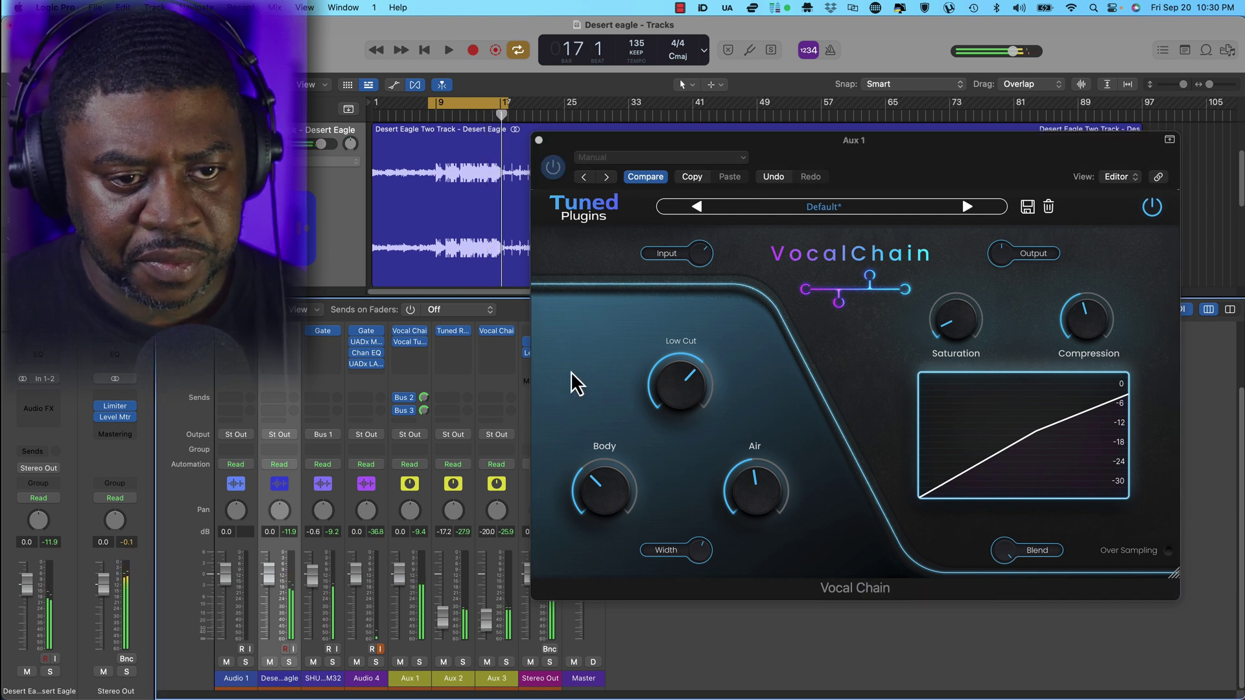